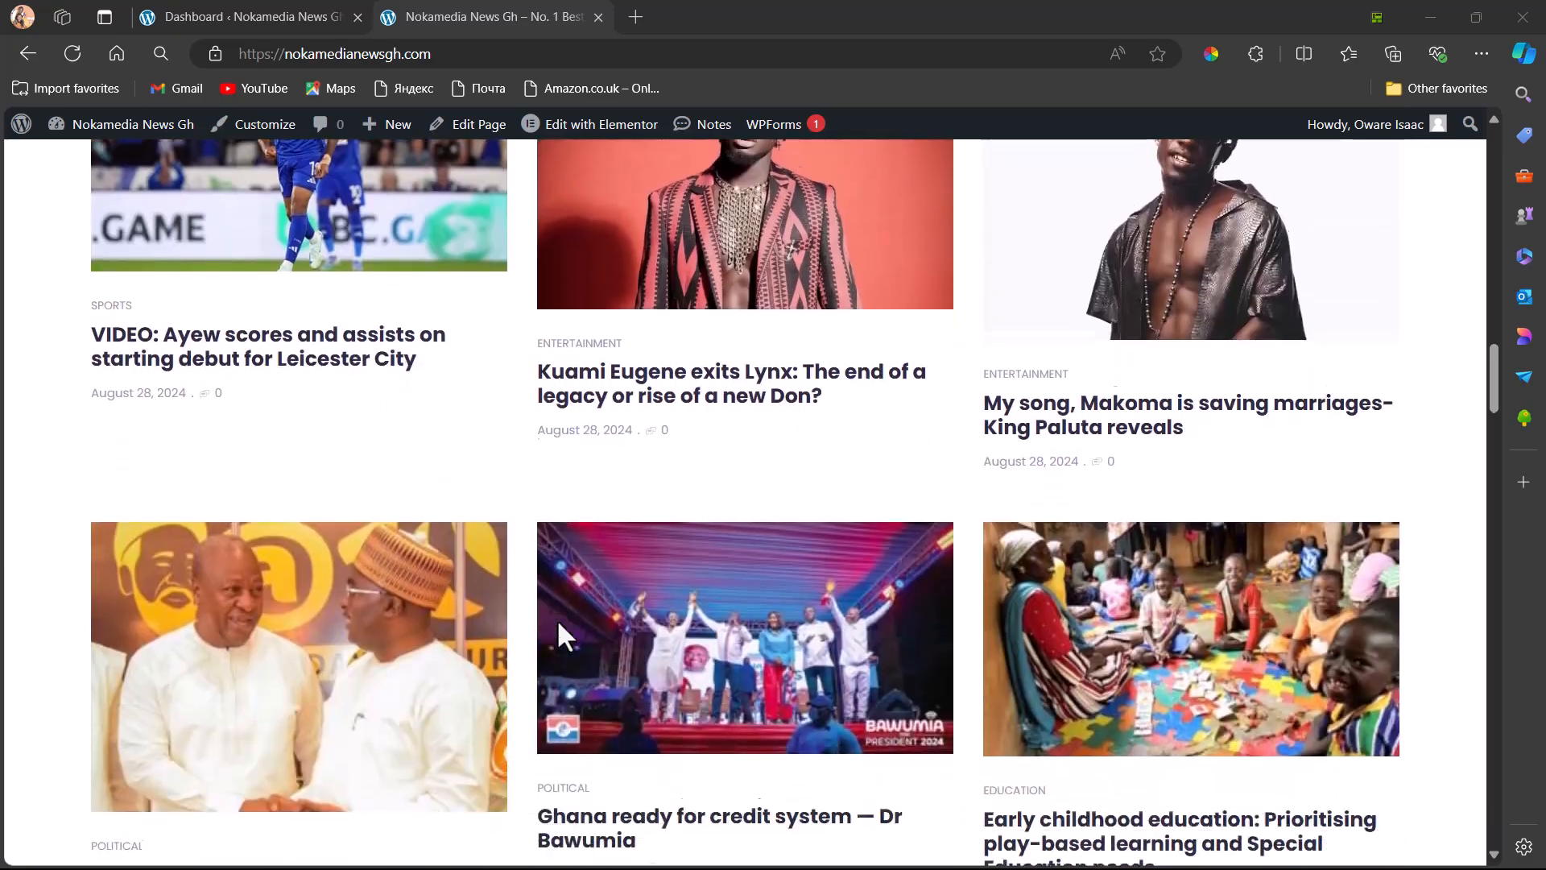
pyautogui.scroll(-15, 558, 622)
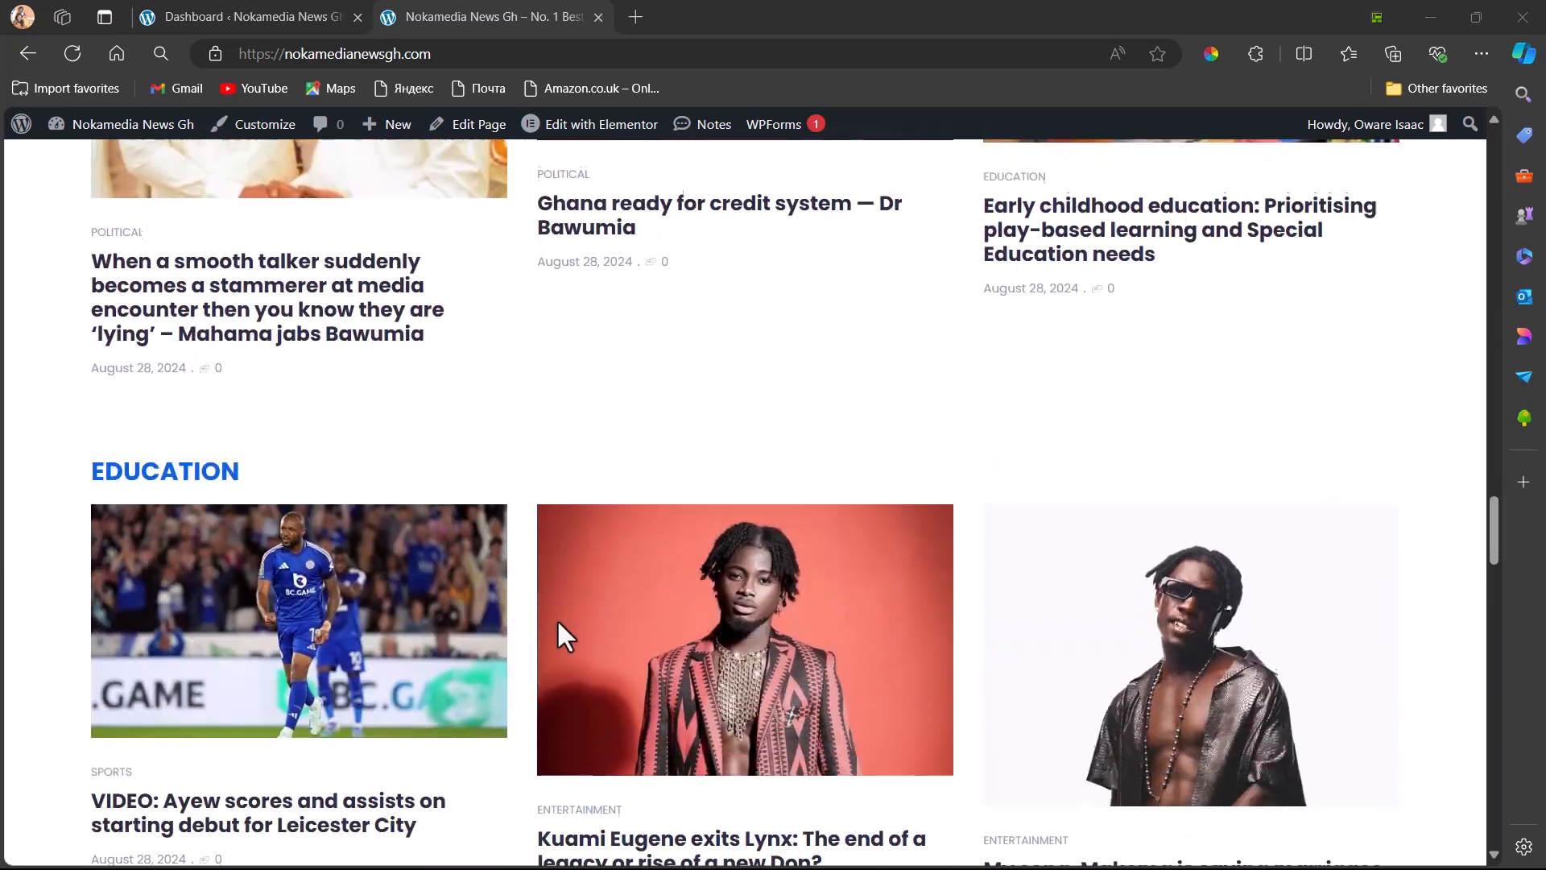
pyautogui.scroll(-15, 558, 621)
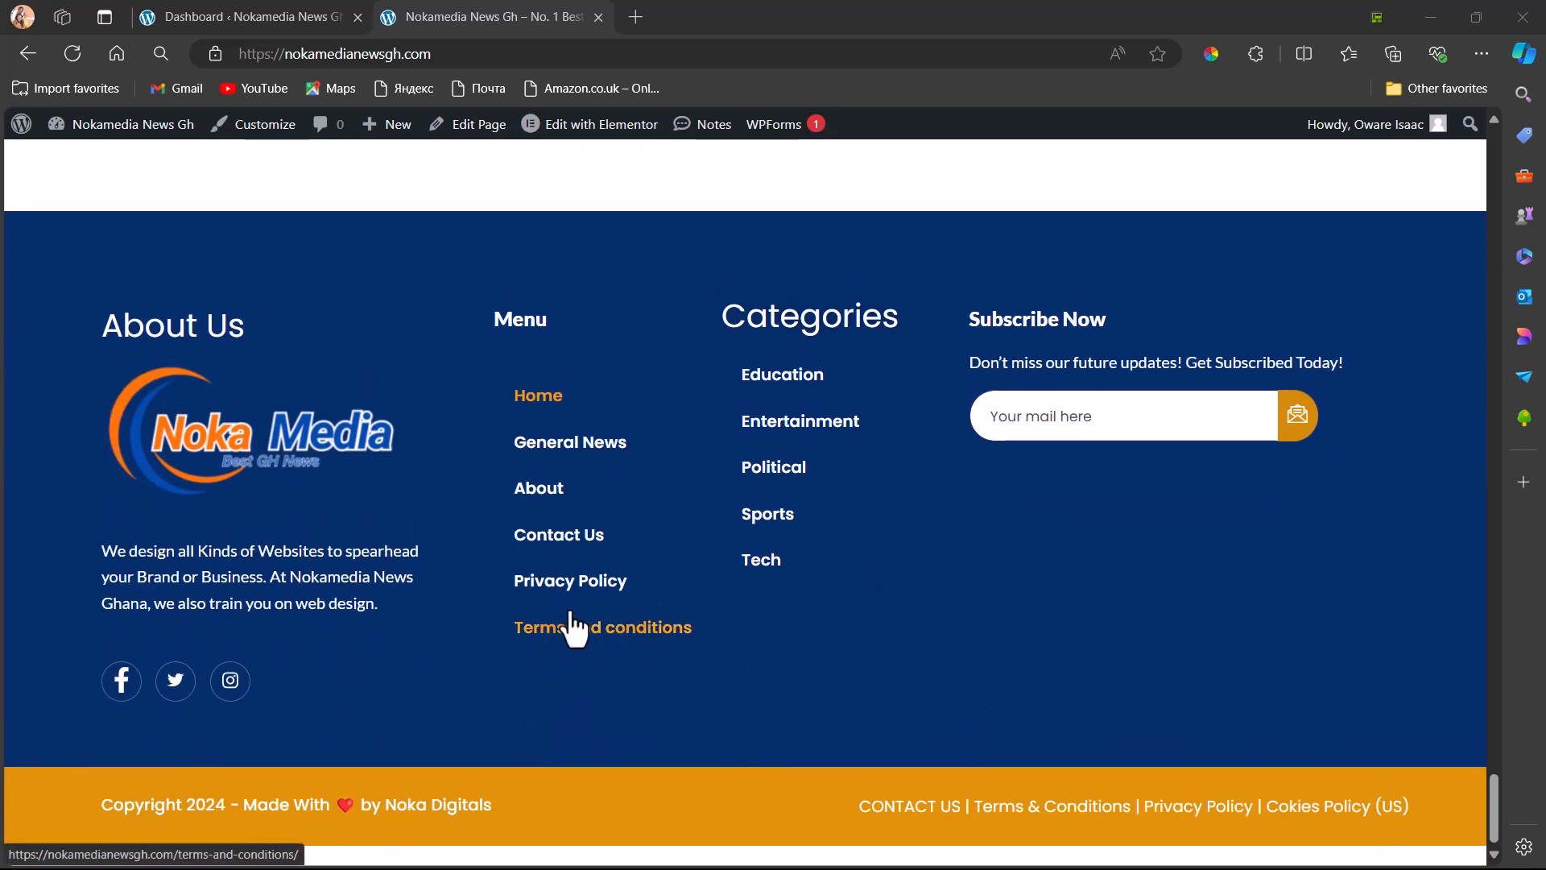
pyautogui.scroll(15, 568, 495)
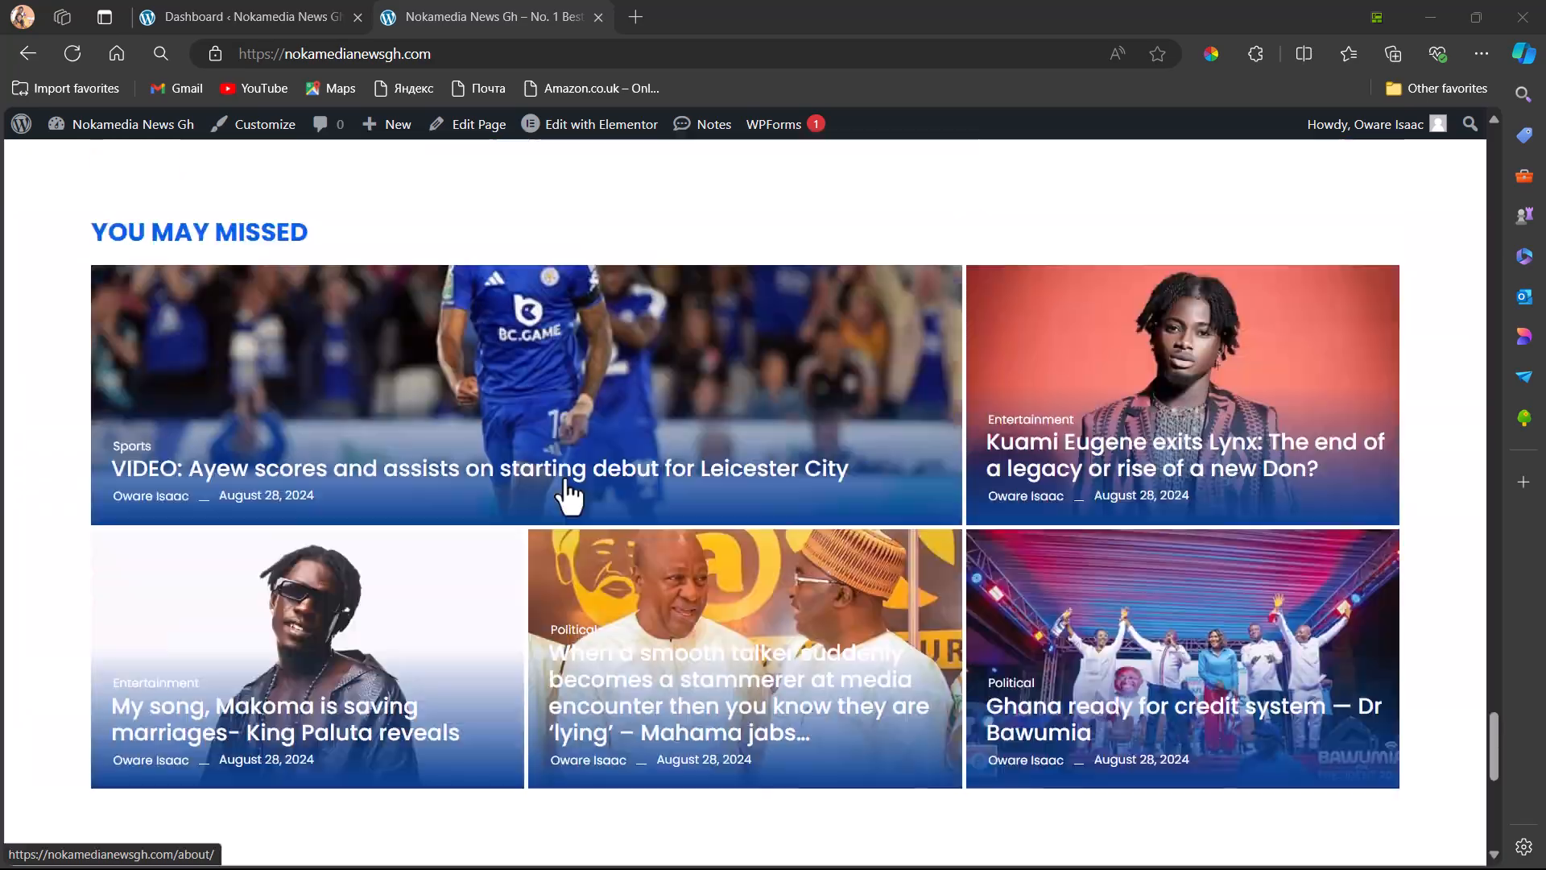
pyautogui.scroll(20, 568, 495)
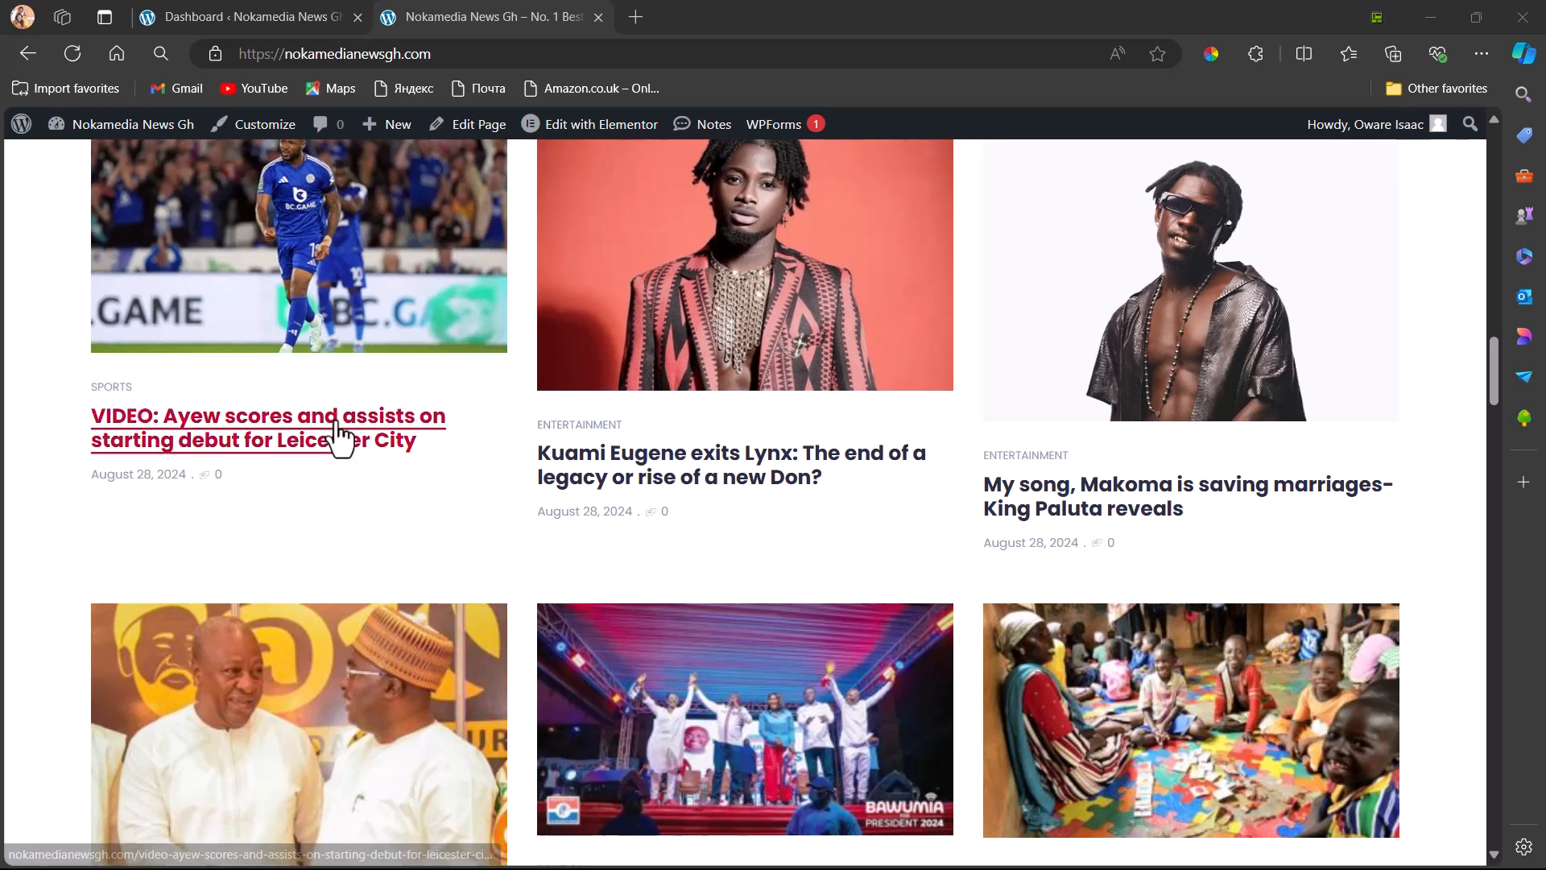
# Switch to the site's WordPress admin dashboard and open the page for adding a new plugin
pyautogui.click(253, 12)
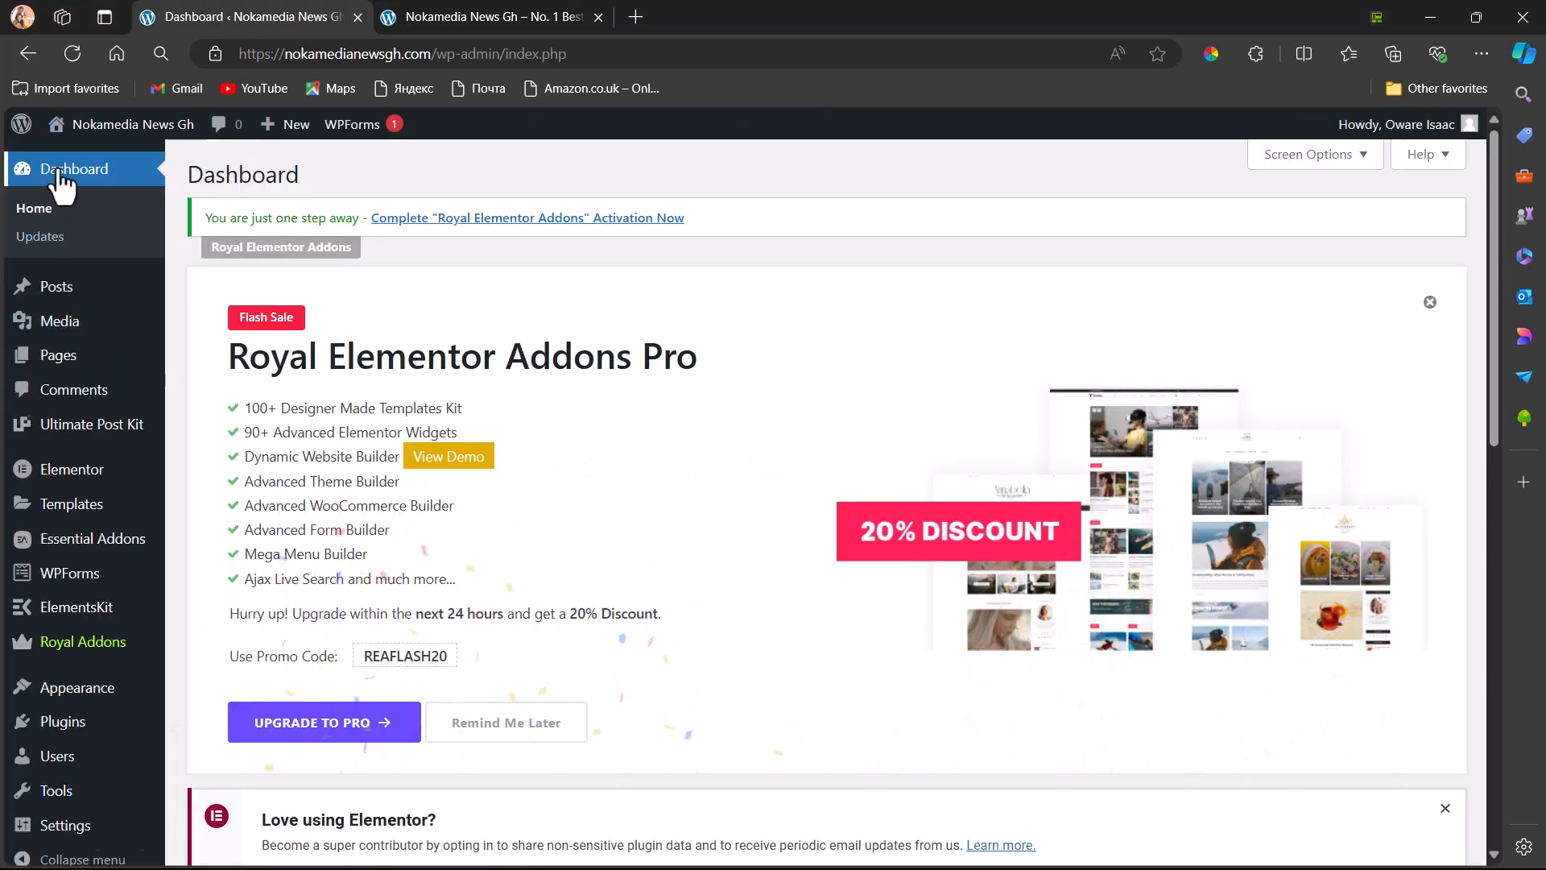
pyautogui.moveTo(59, 591)
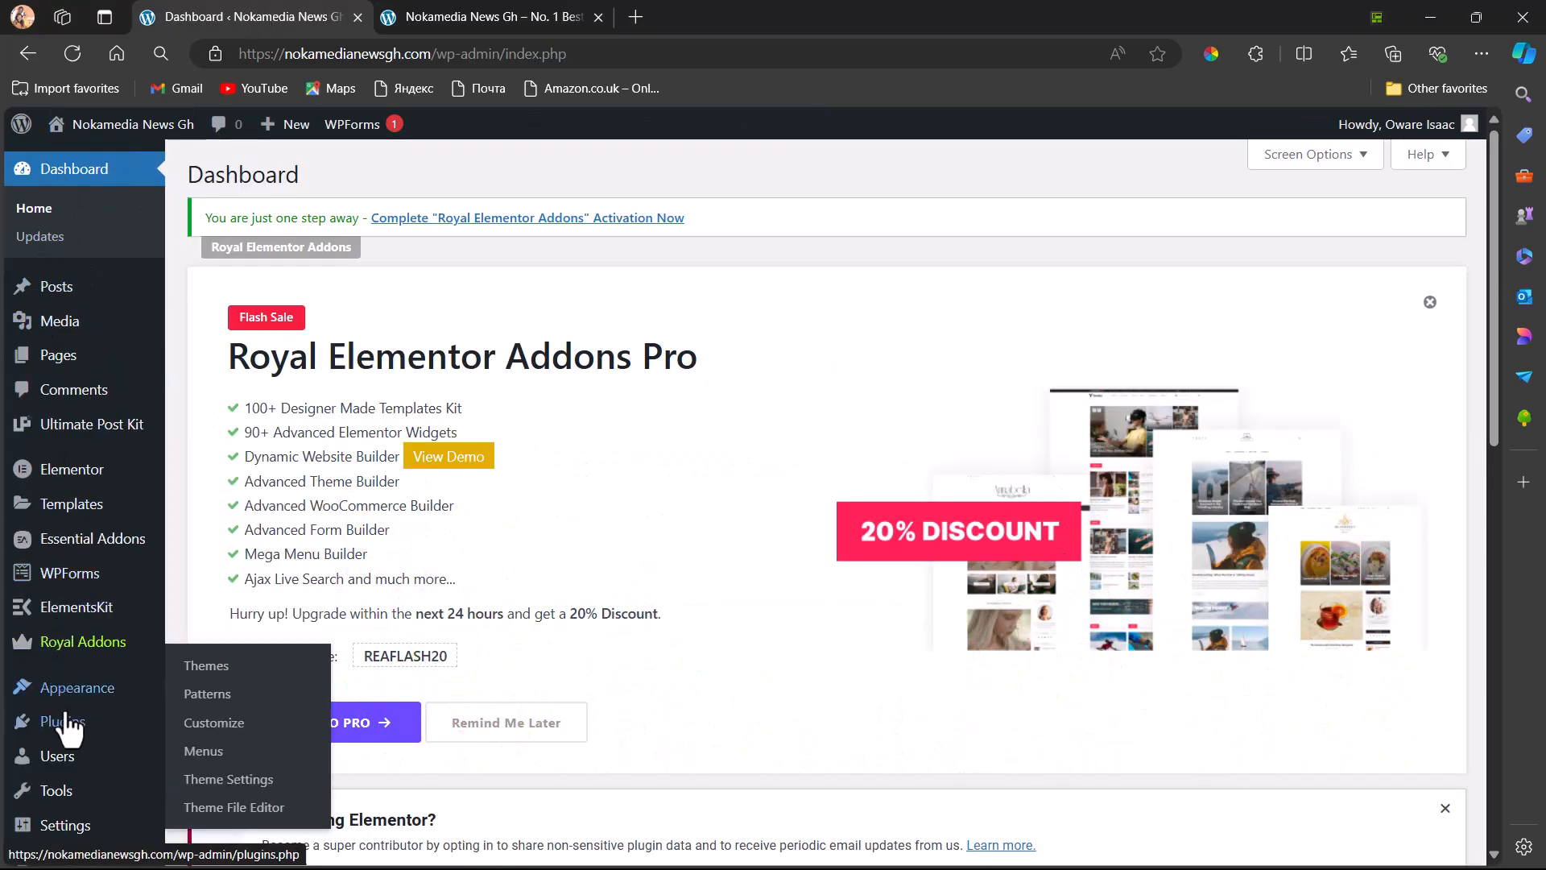
pyautogui.moveTo(64, 724)
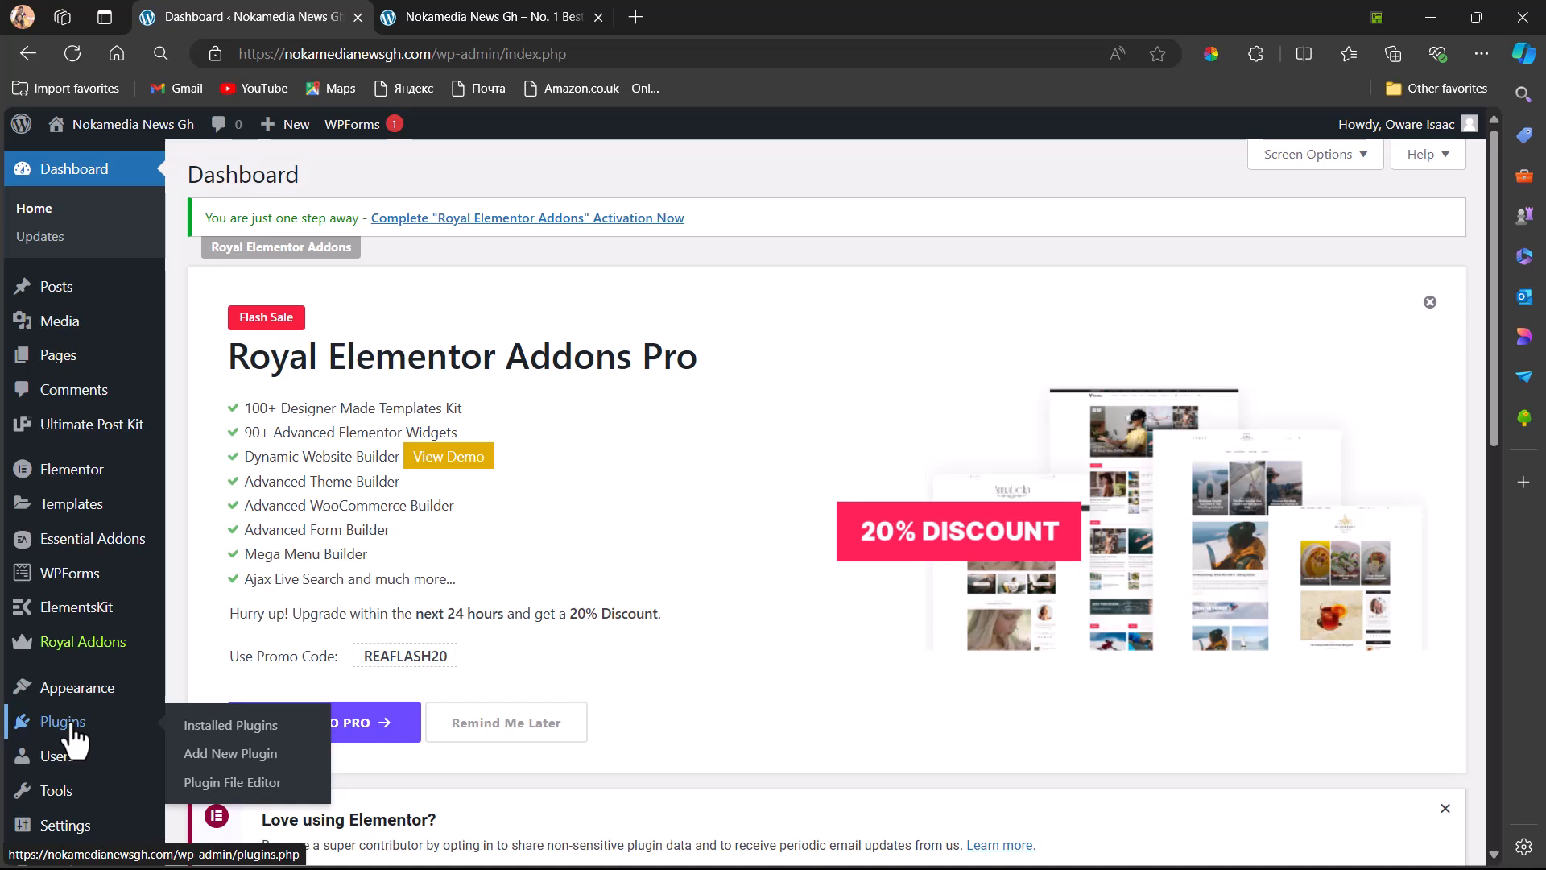
pyautogui.click(214, 768)
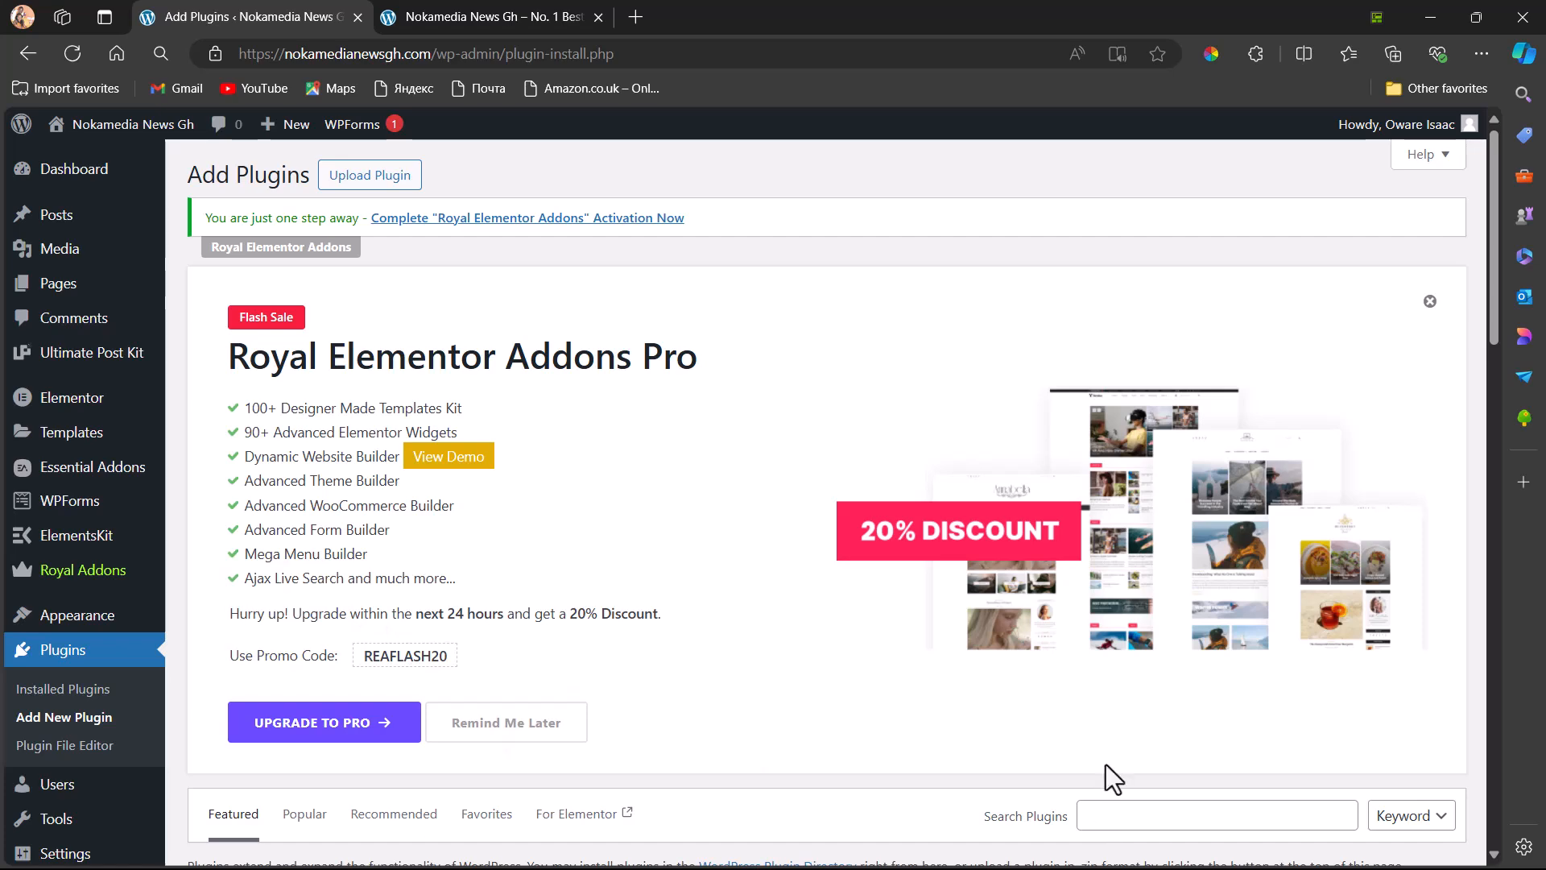
# Search the plugin directory for "cookies"
pyautogui.scroll(-3, 1095, 742)
pyautogui.click(1113, 577)
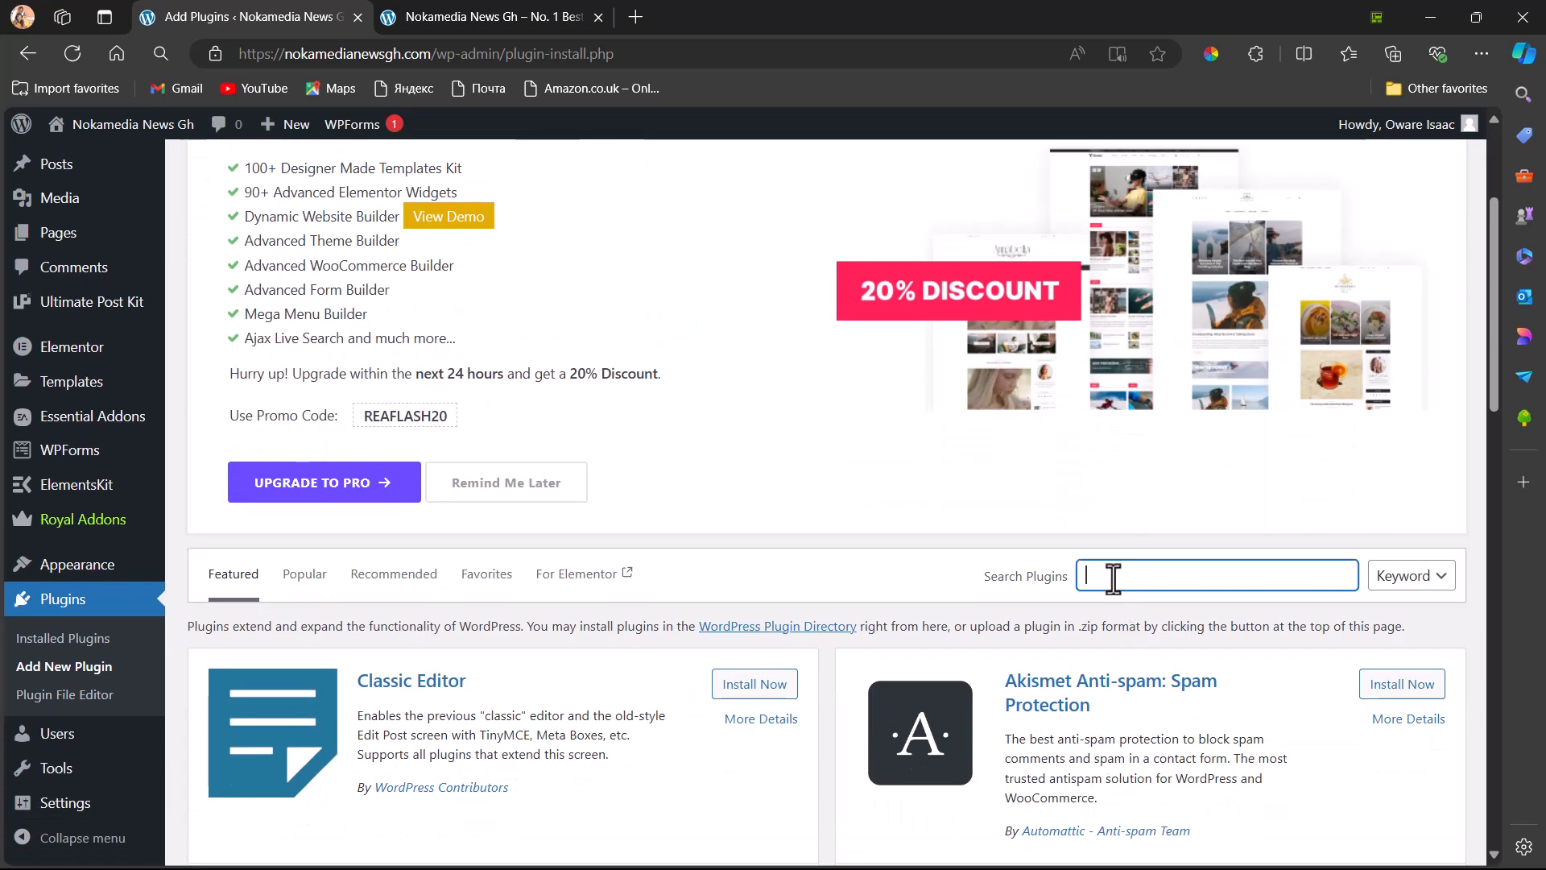
pyautogui.write('cookies')
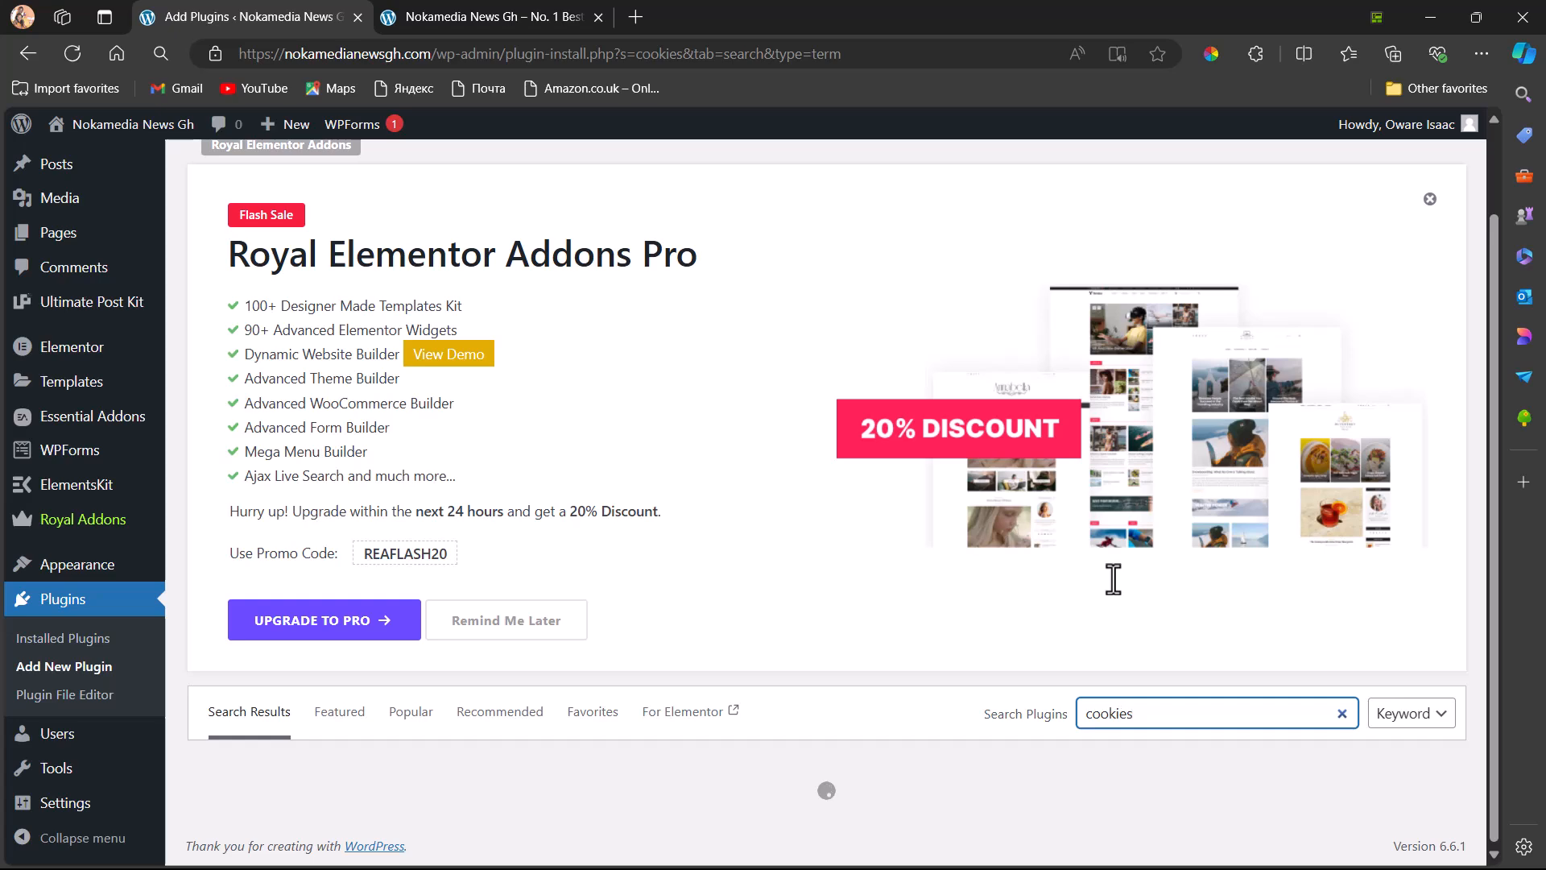
# Install and activate the "CookieYes – Cookie Banner for Cookie Consent" plugin from the search results
pyautogui.scroll(-3, 1114, 579)
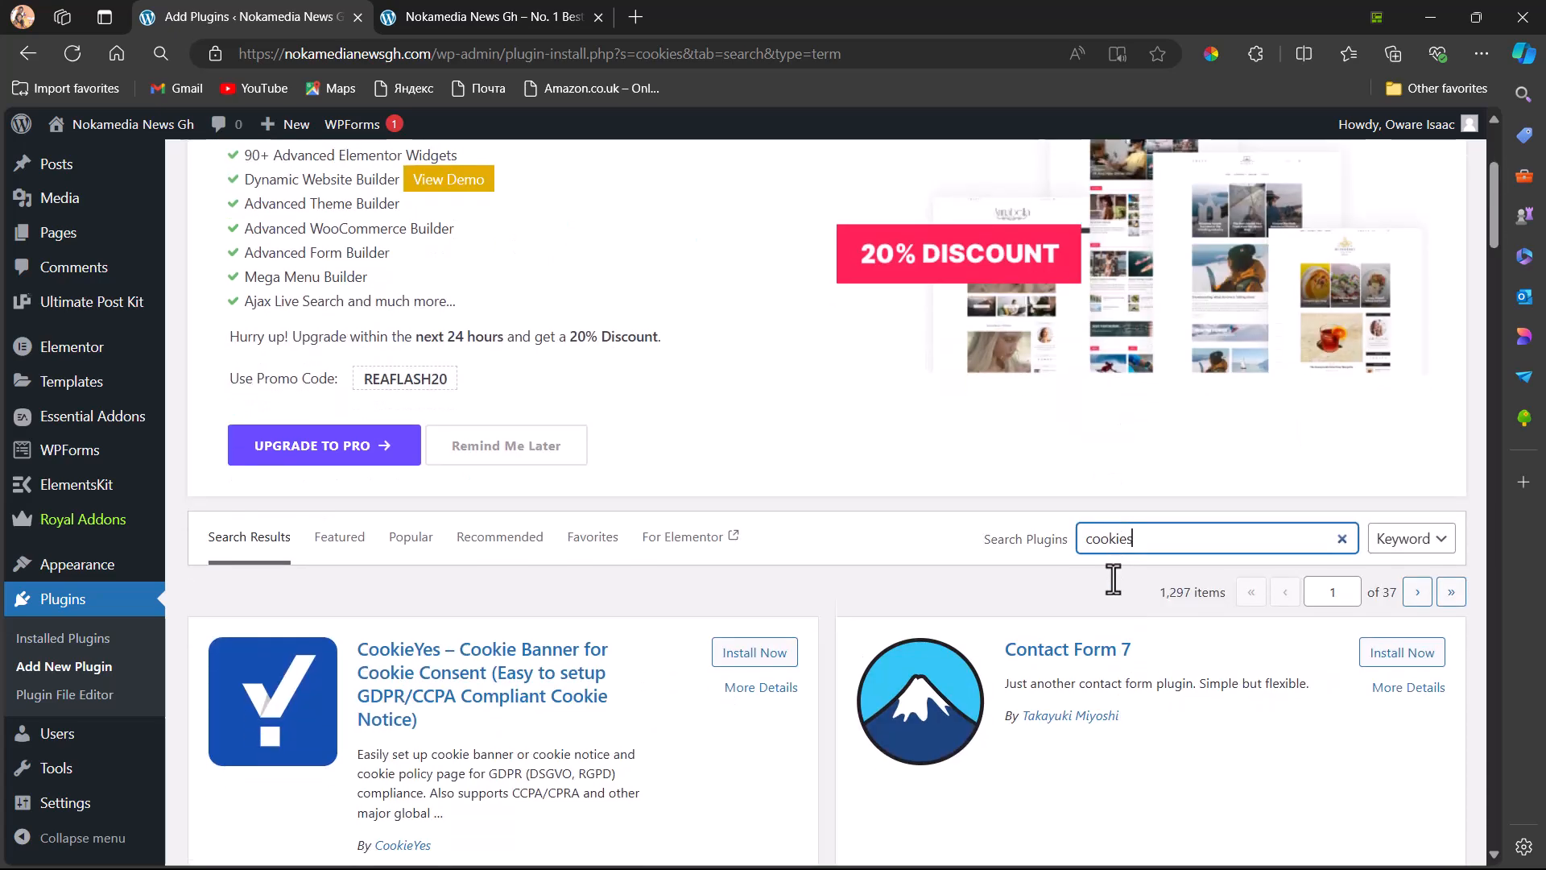
pyautogui.scroll(1, 1113, 578)
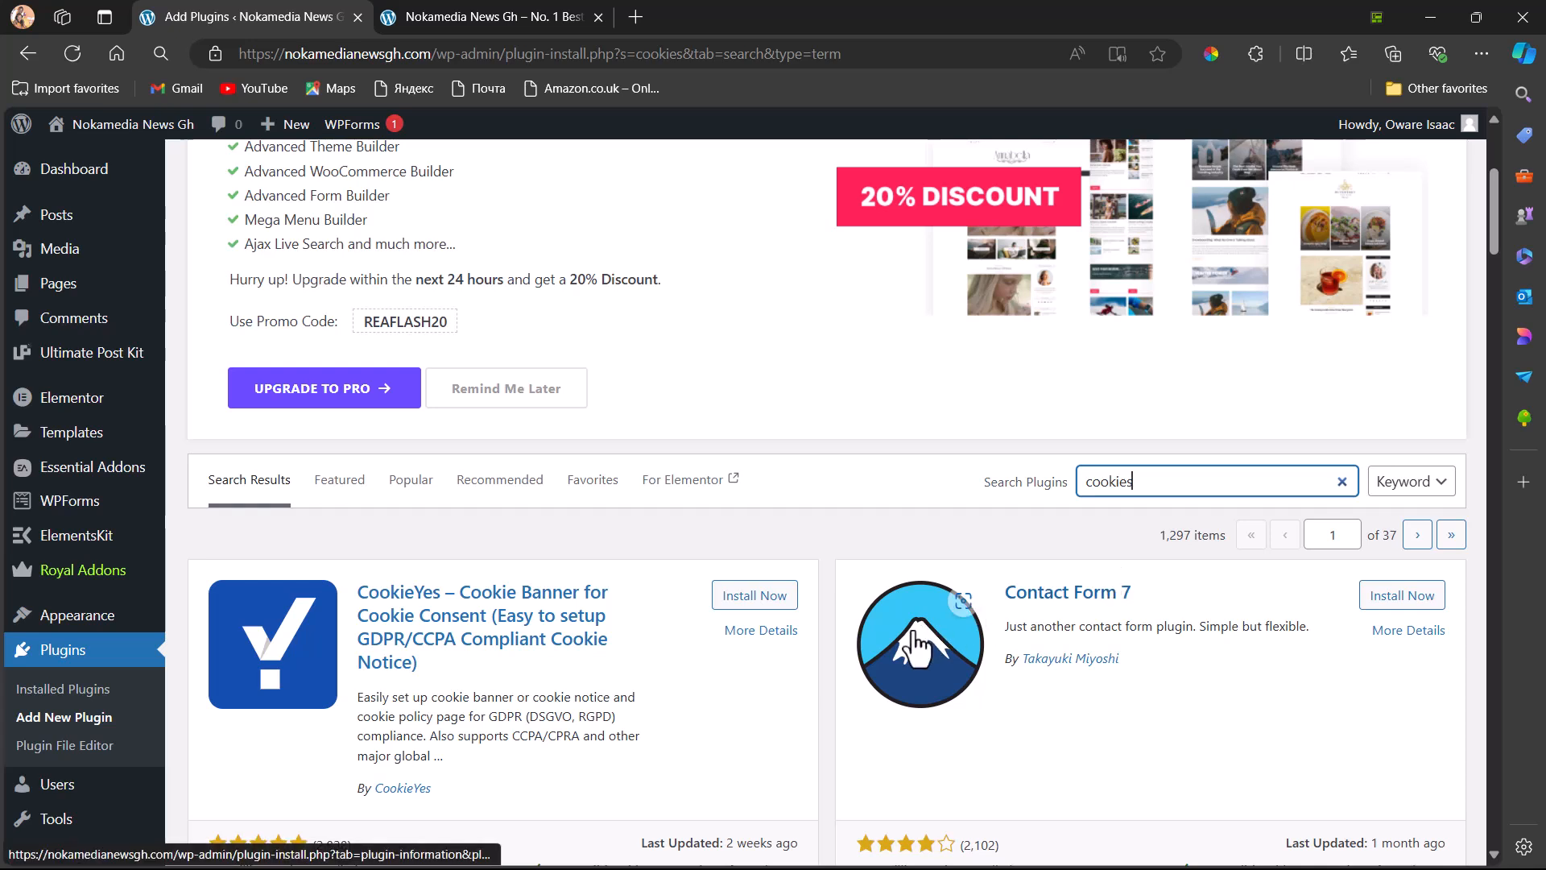
pyautogui.scroll(-2, 593, 712)
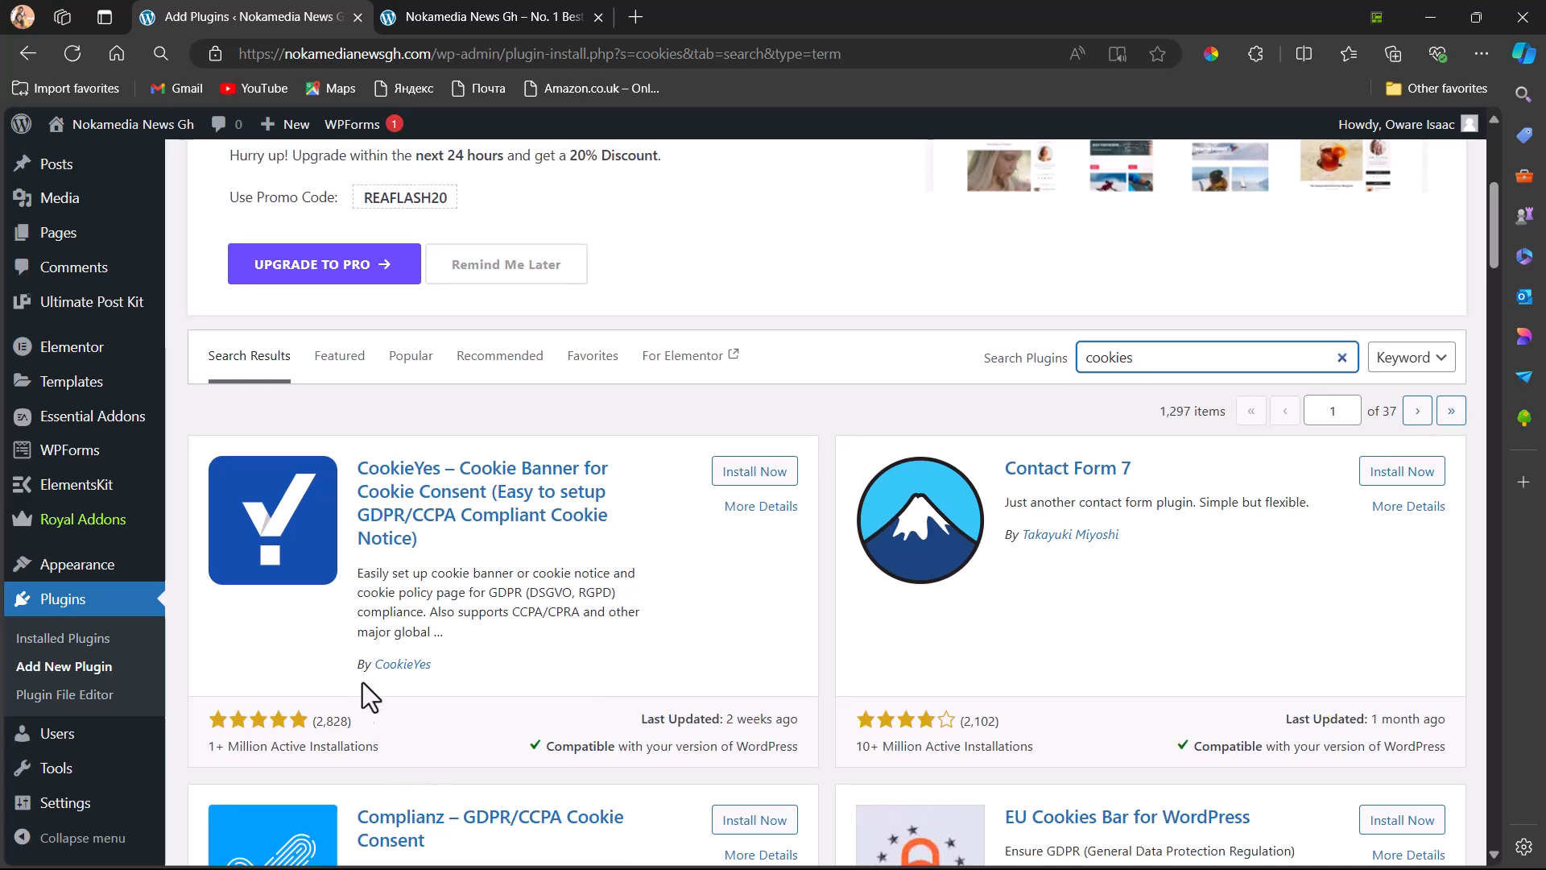
pyautogui.scroll(-2, 379, 680)
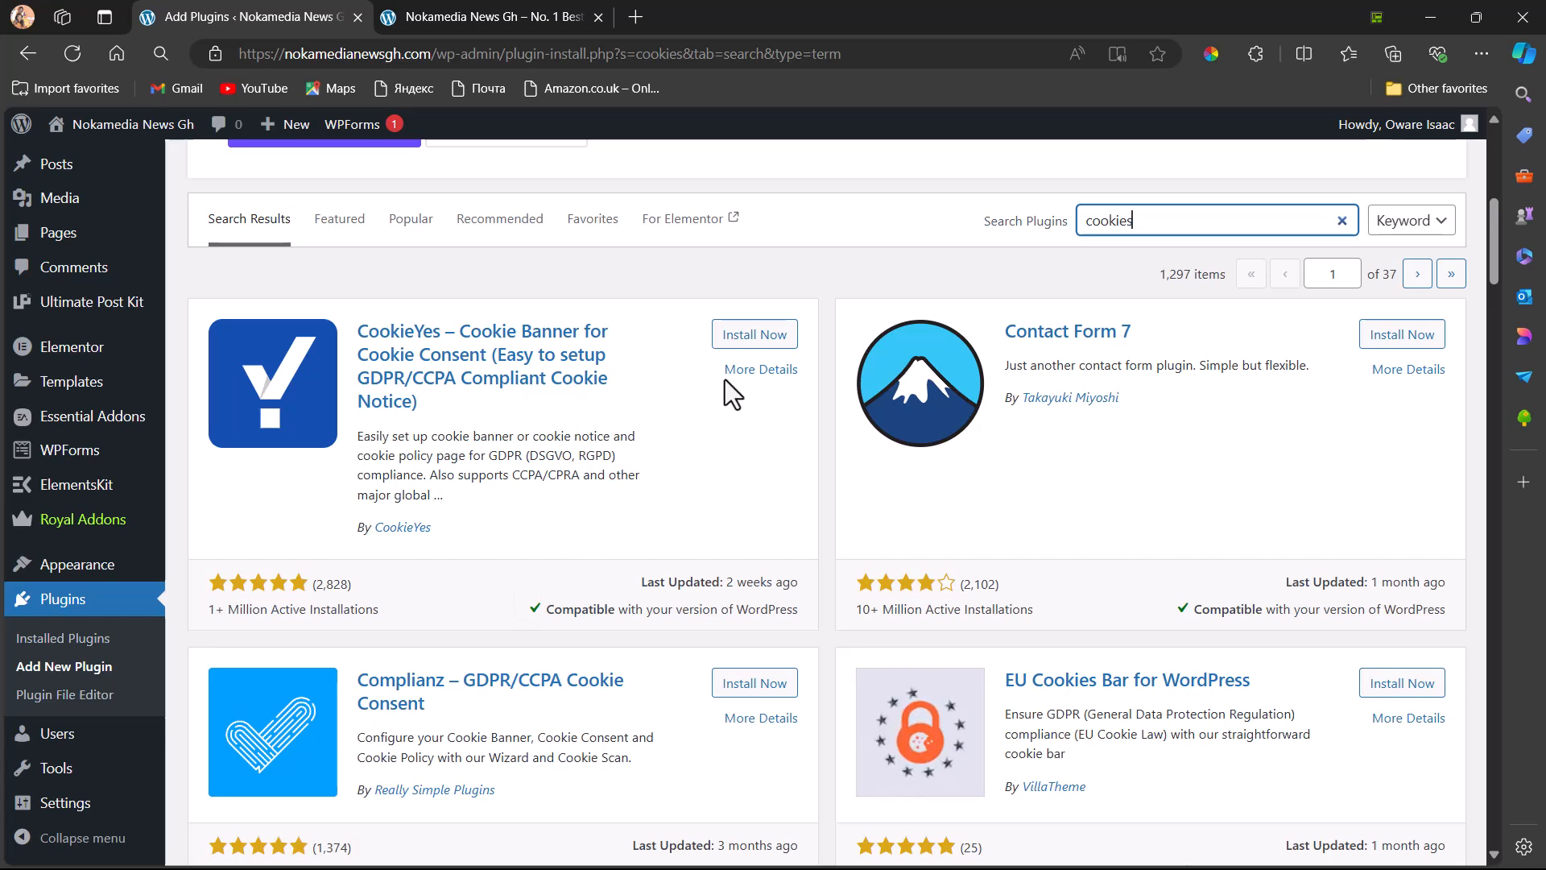
pyautogui.scroll(-2, 580, 614)
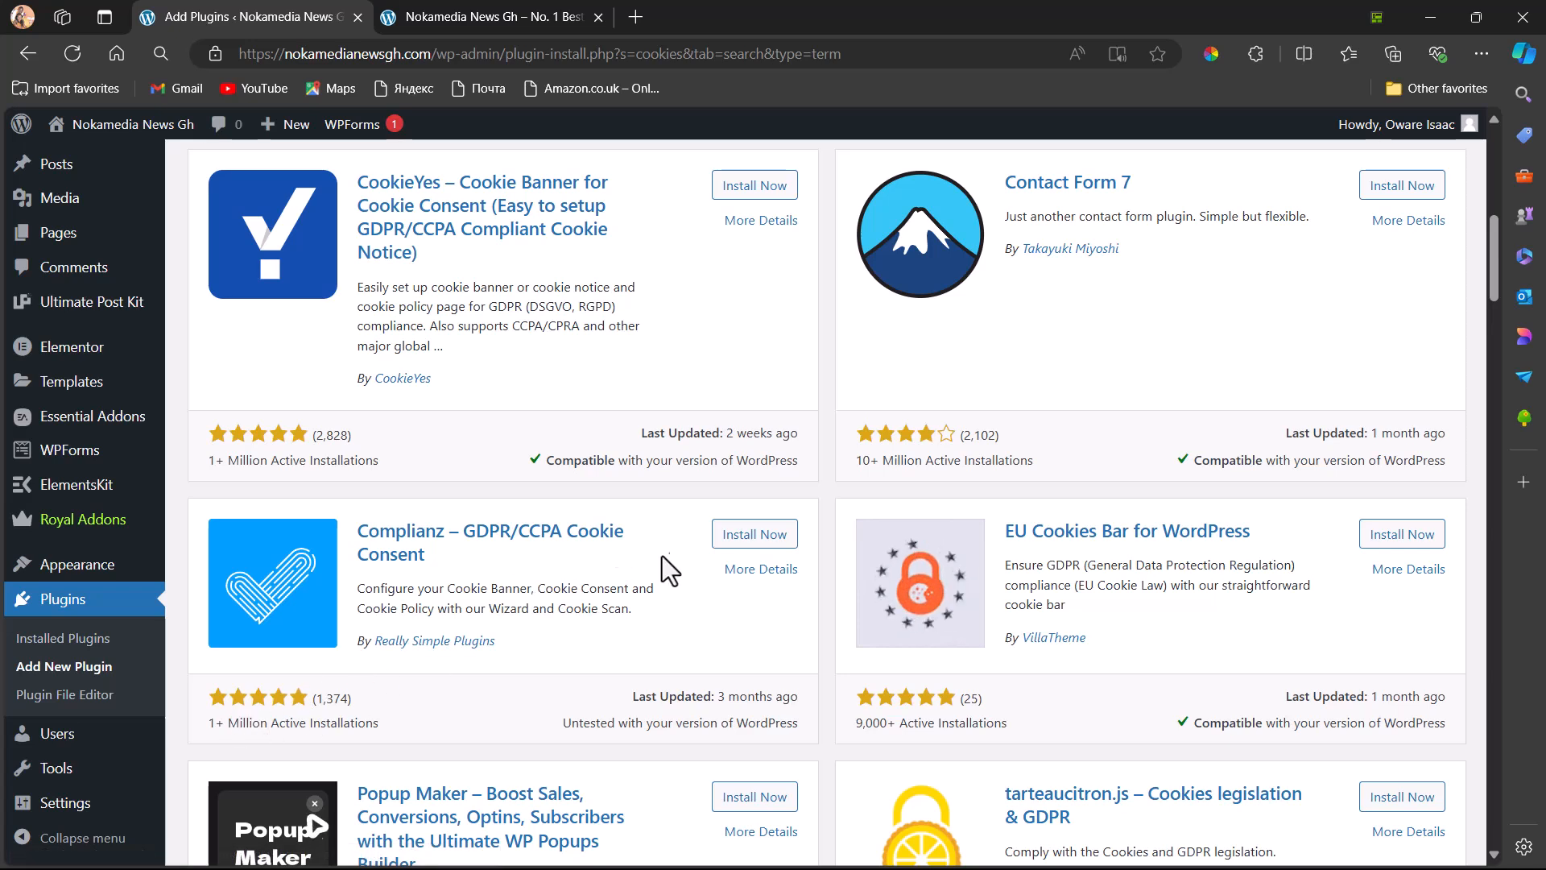
pyautogui.click(747, 186)
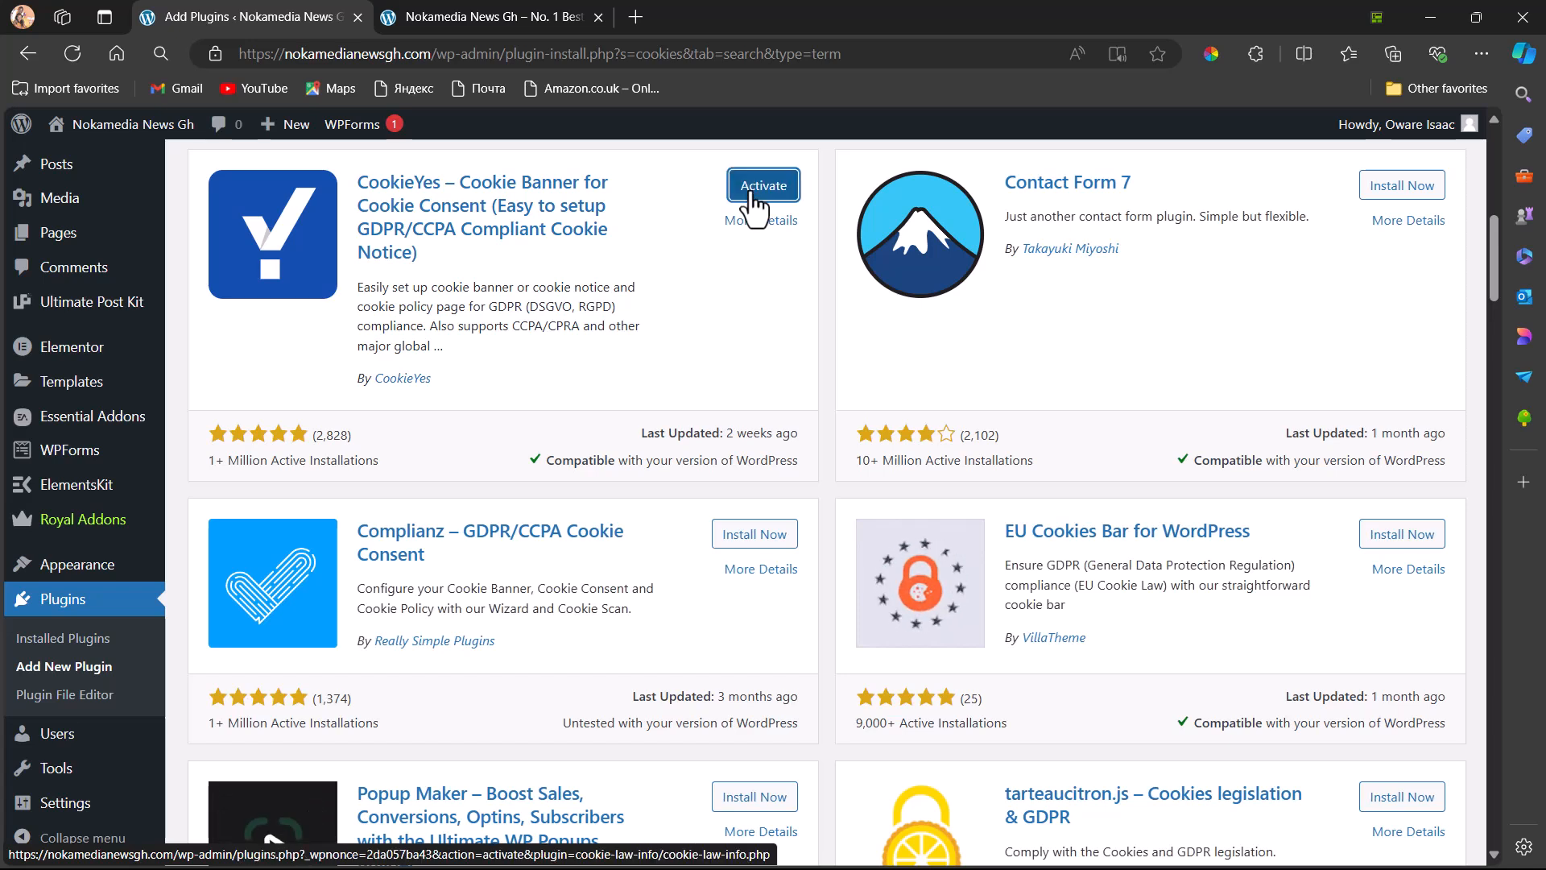
pyautogui.click(754, 203)
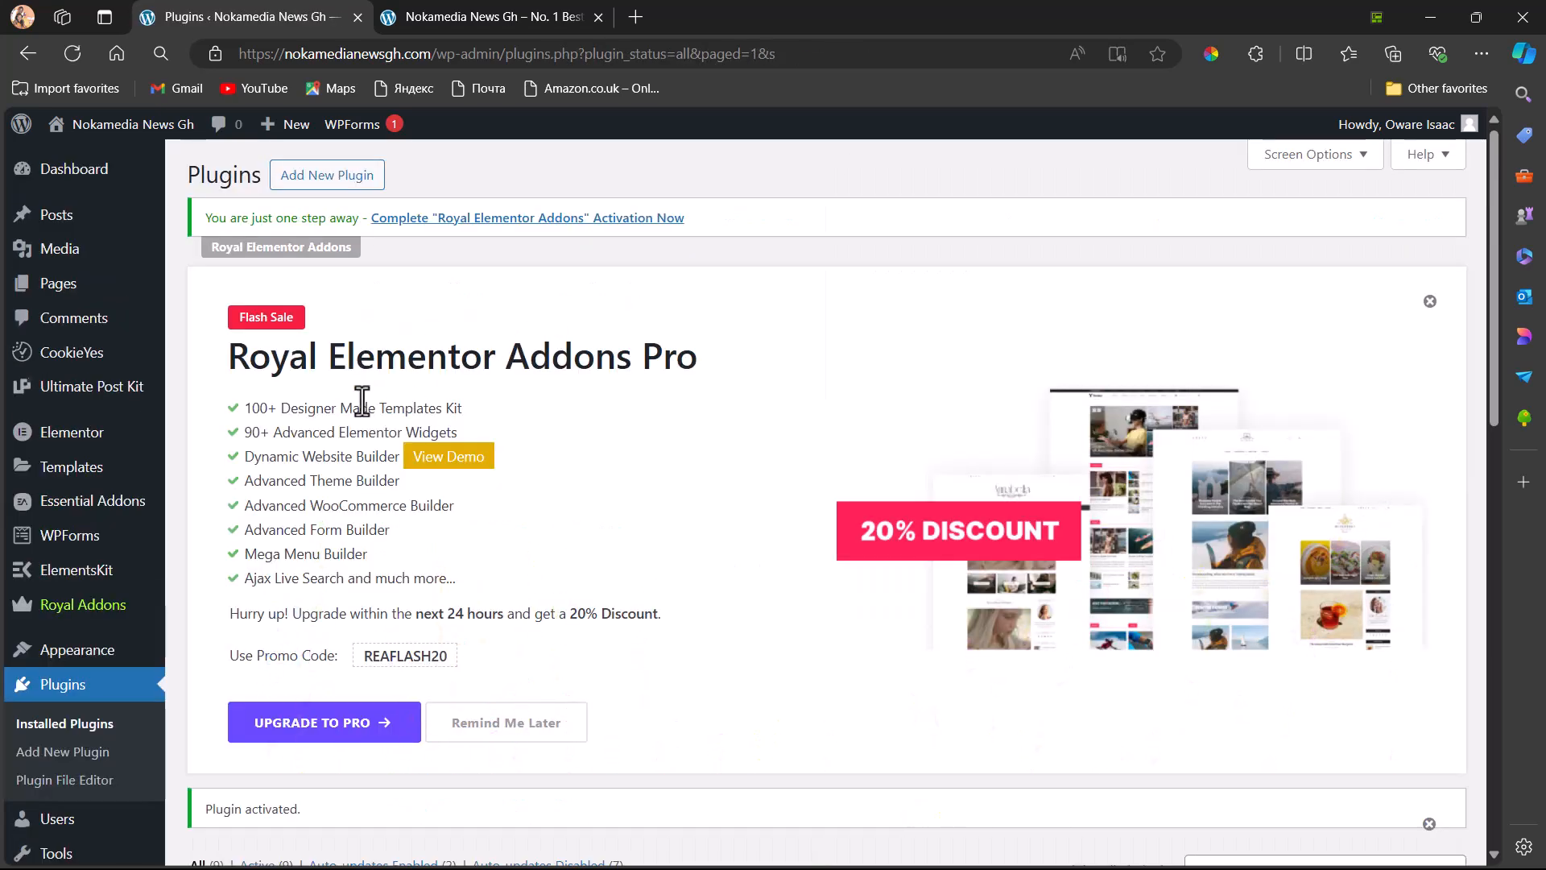
# Open the CookieYes plugin dashboard and review its getting-started and overview sections
pyautogui.click(68, 358)
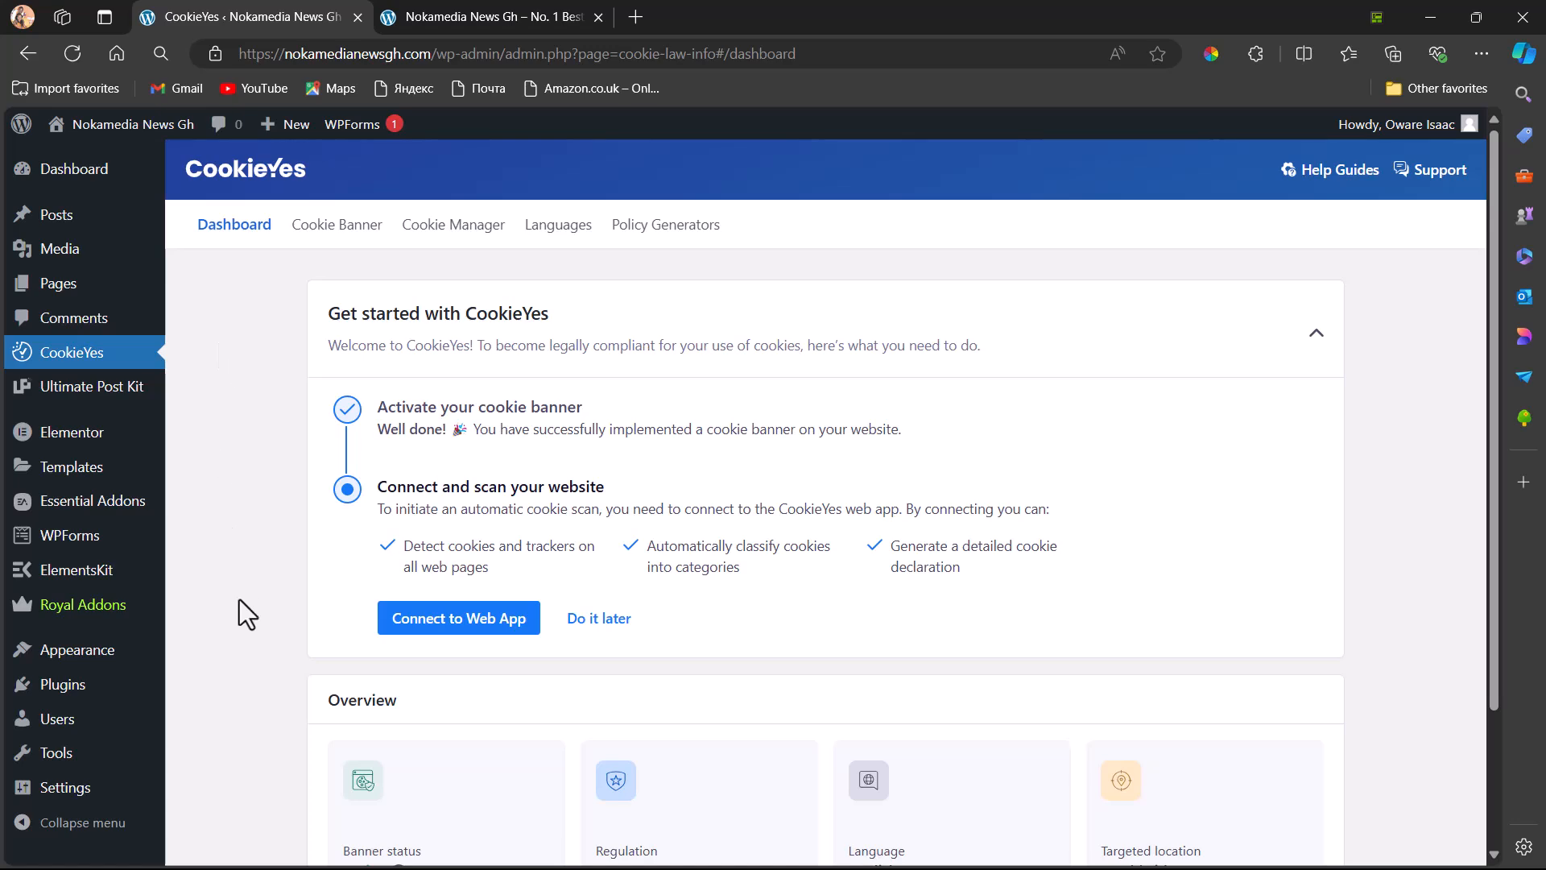
pyautogui.scroll(-3, 547, 496)
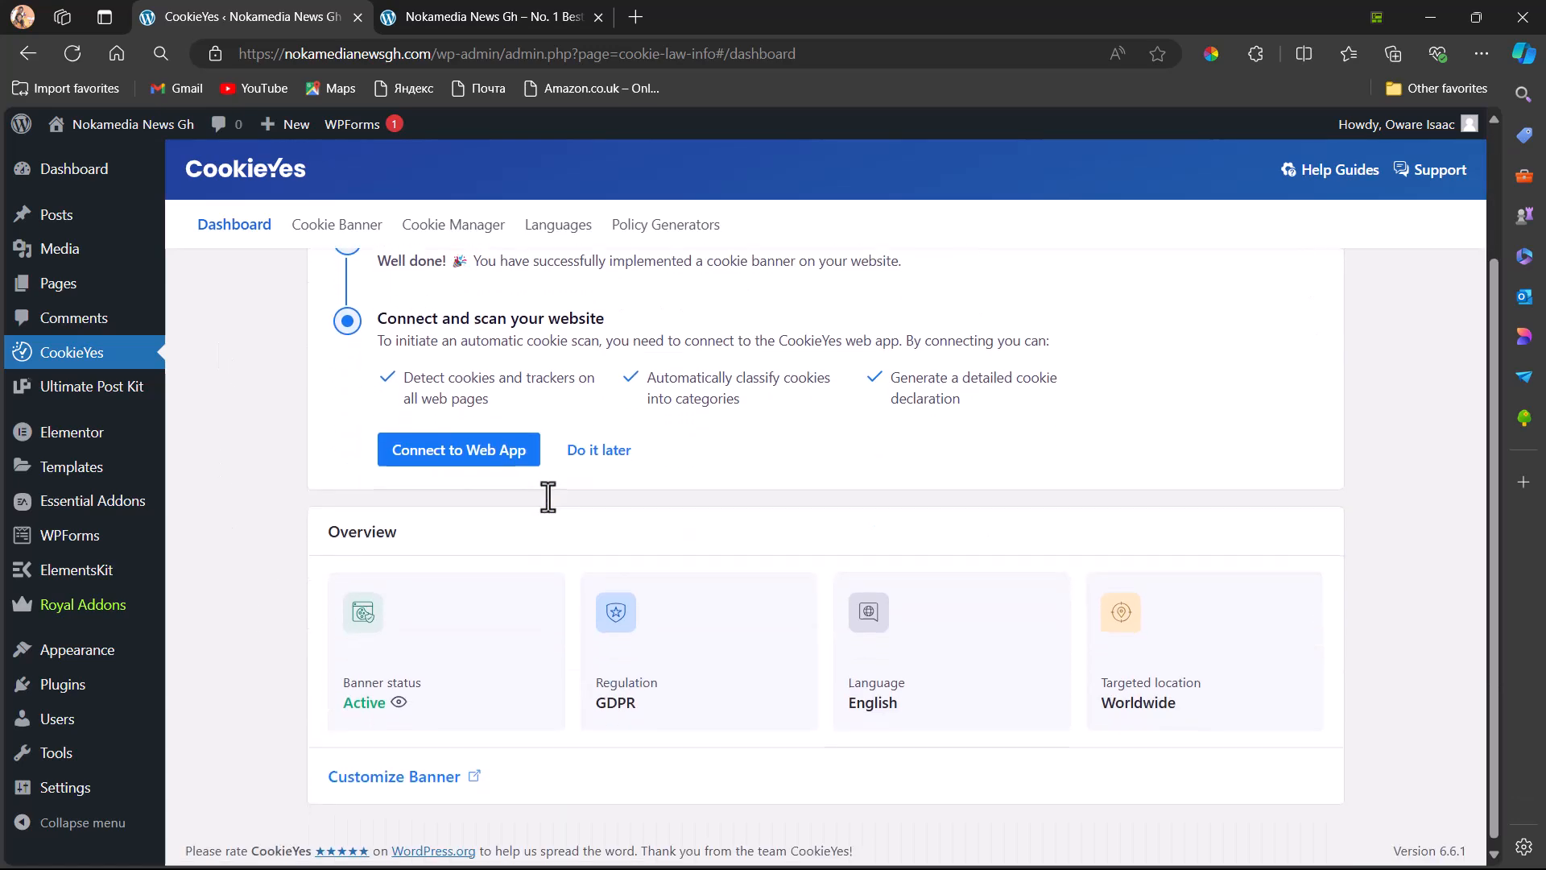
pyautogui.scroll(4, 547, 497)
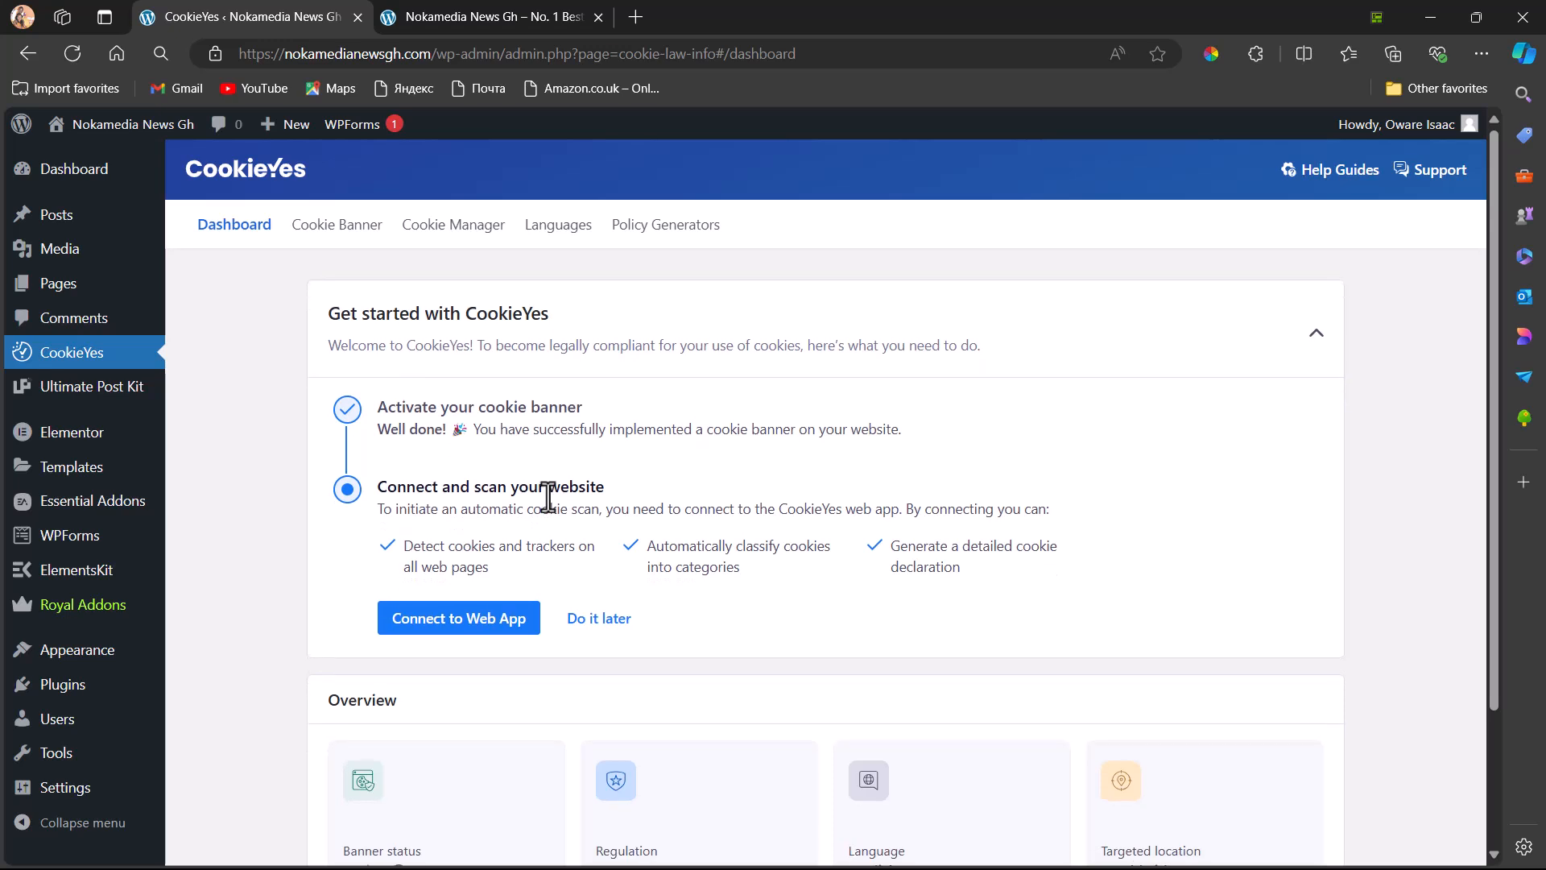
# In the Cookie Banner settings, compare the consent template options and select GDPR
pyautogui.click(336, 226)
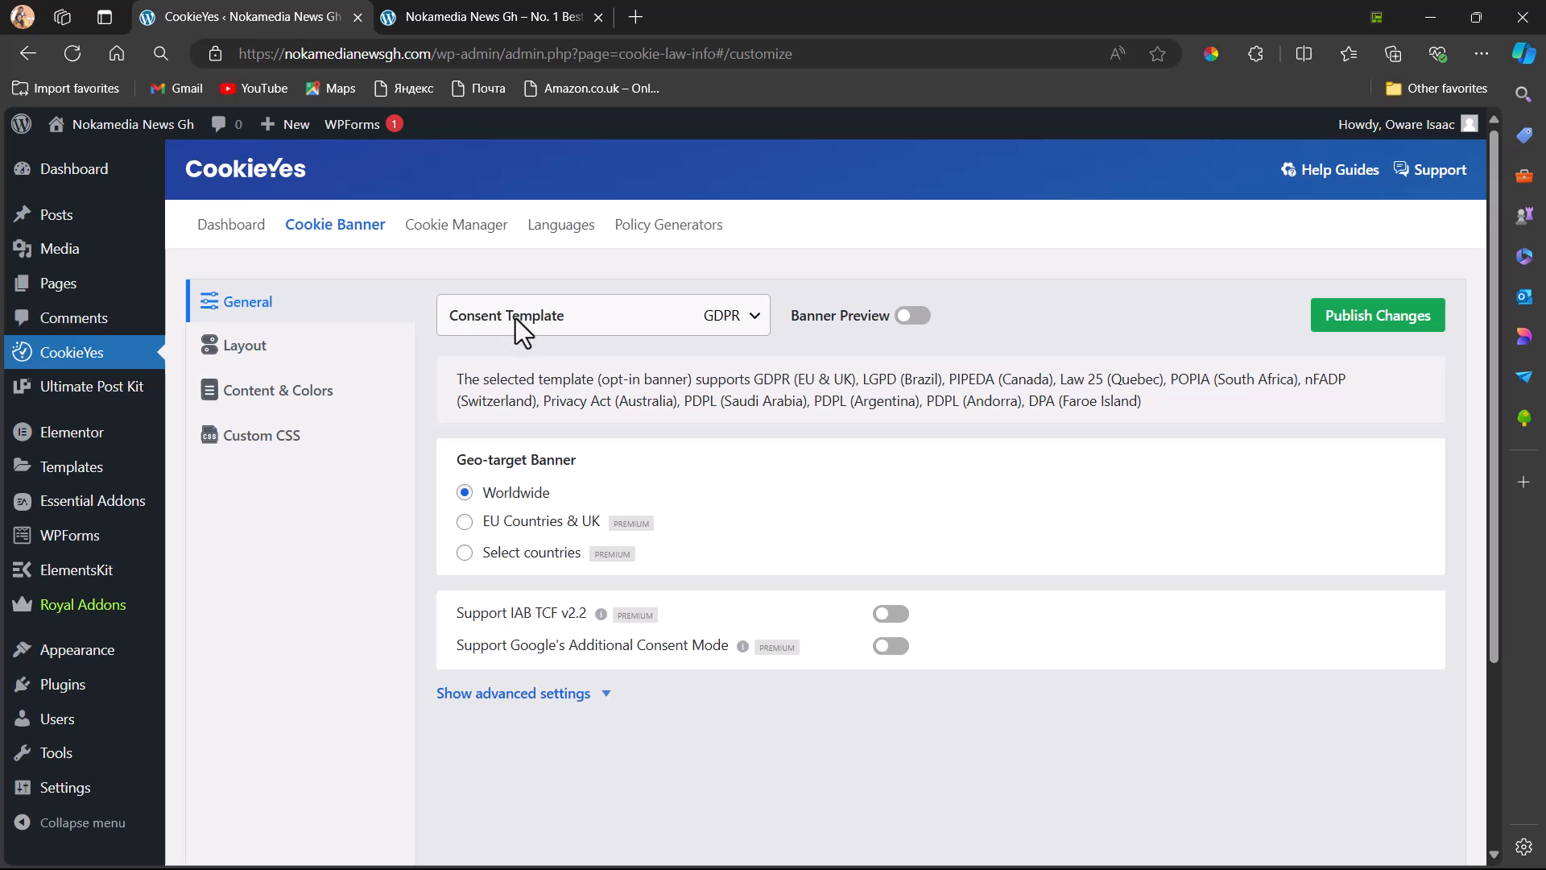
pyautogui.click(731, 326)
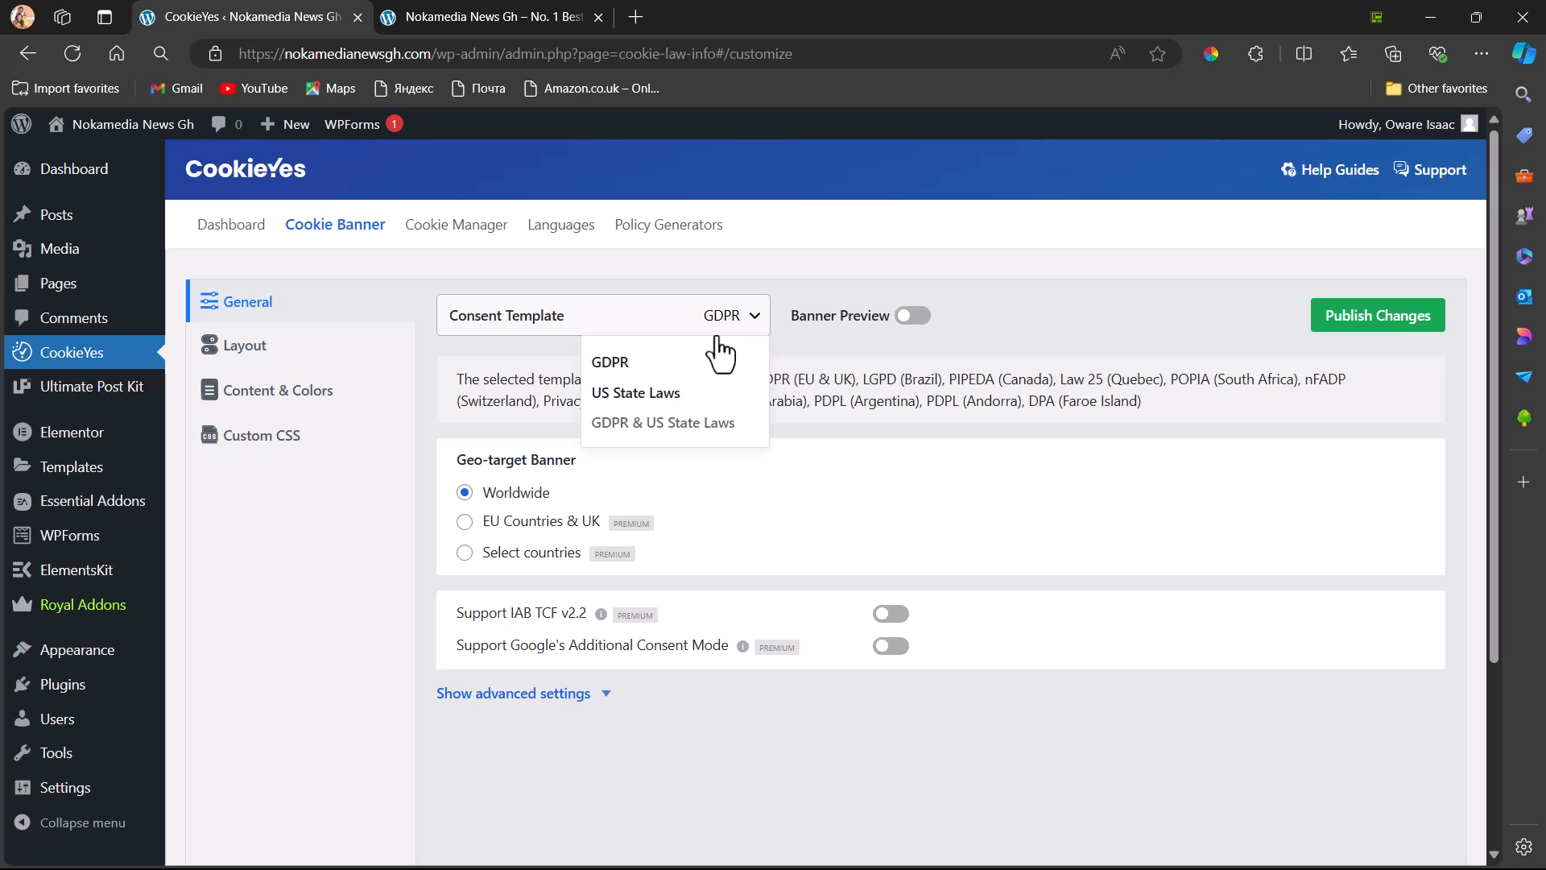
pyautogui.click(616, 362)
pyautogui.click(755, 317)
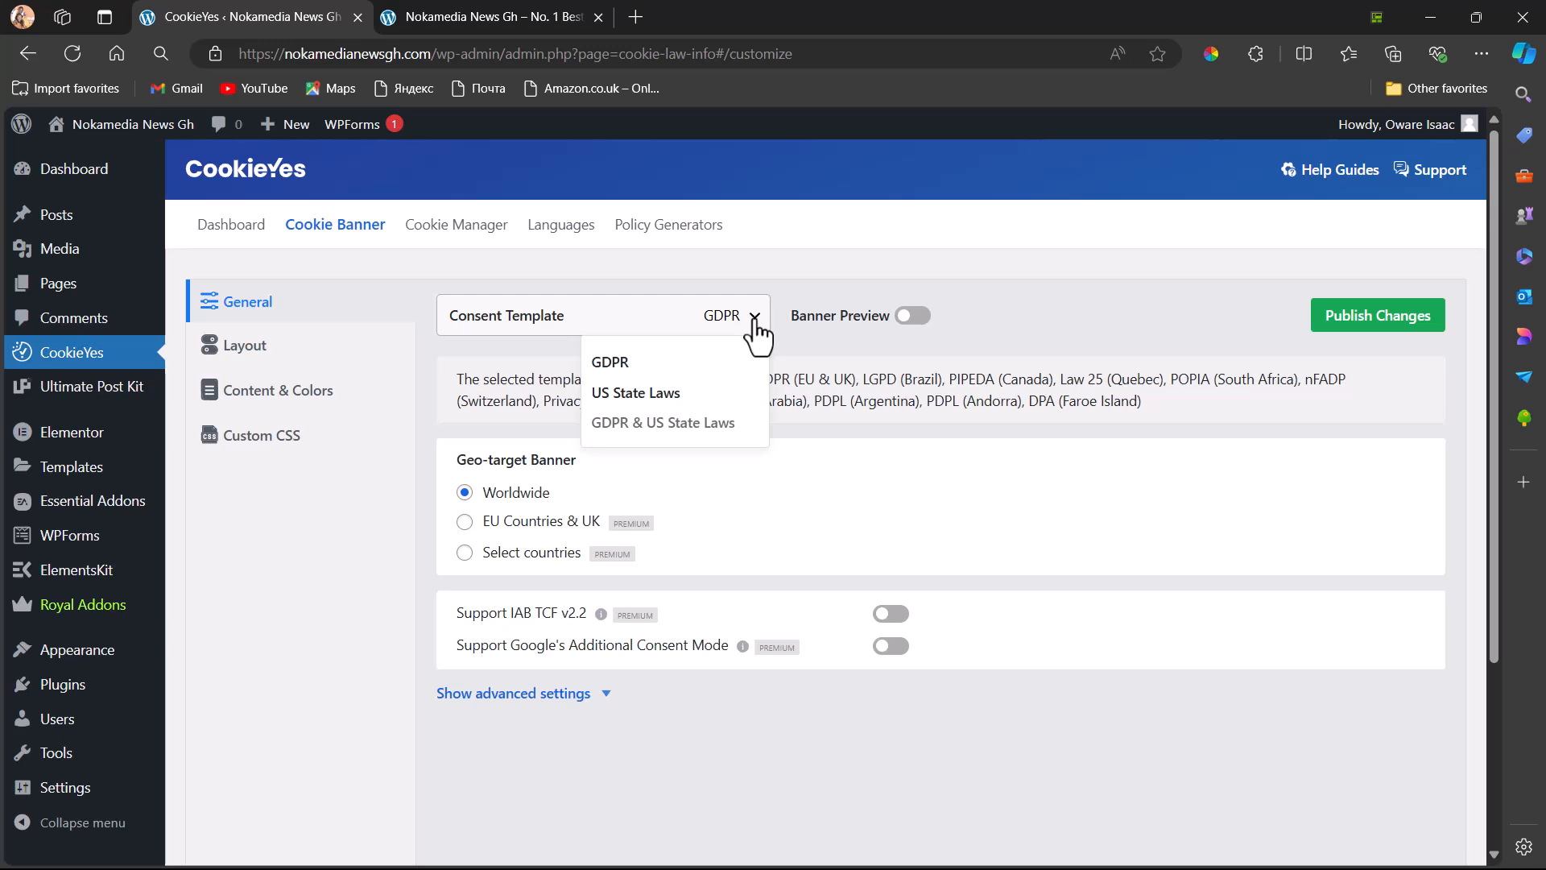
pyautogui.moveTo(686, 420)
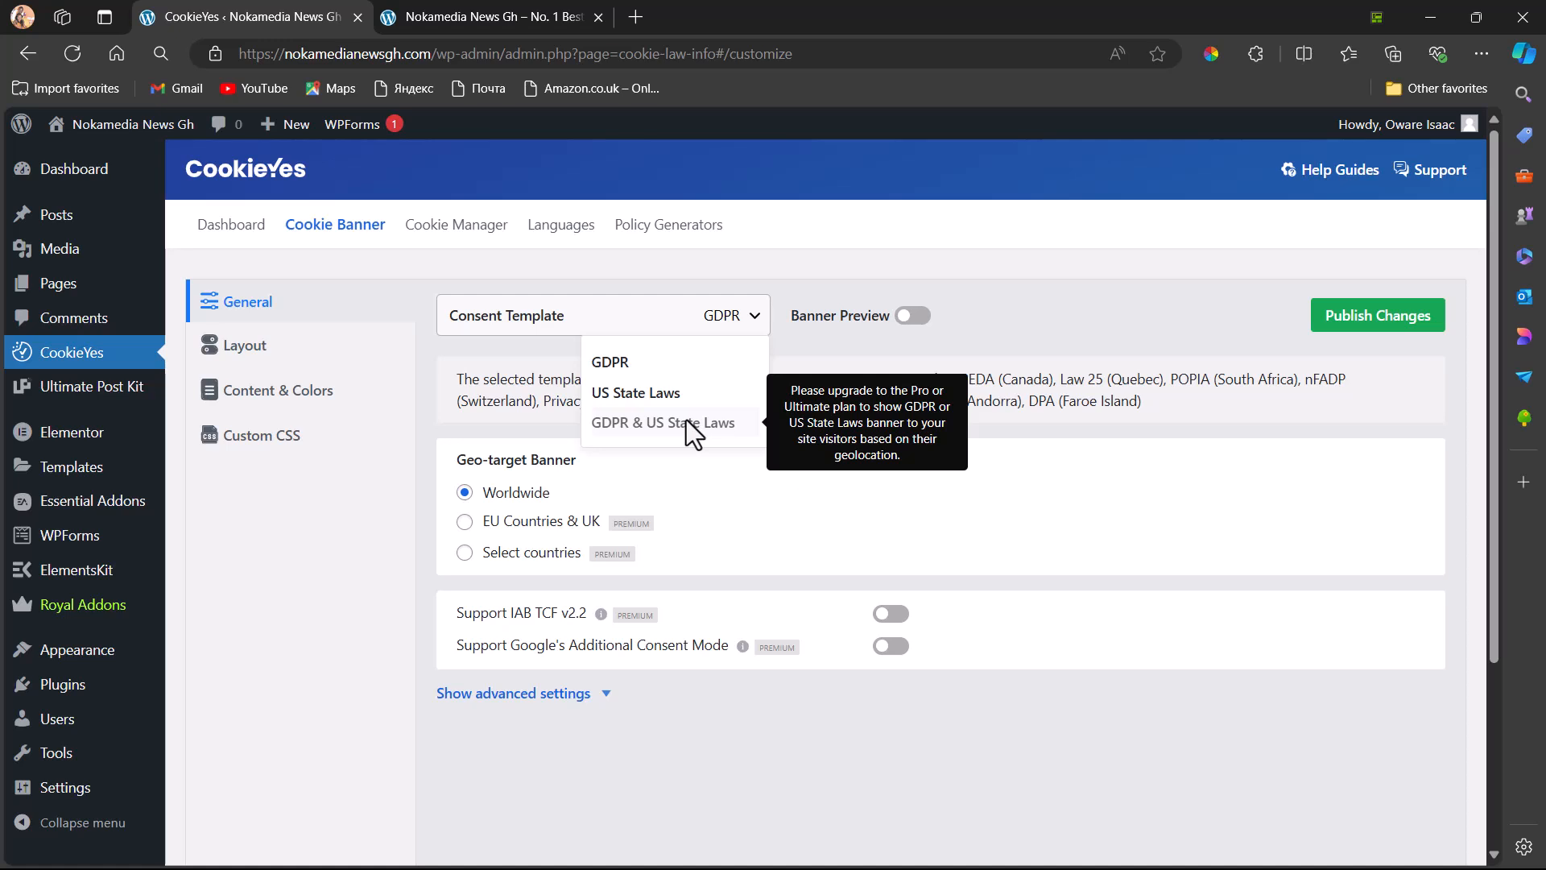
pyautogui.moveTo(650, 399)
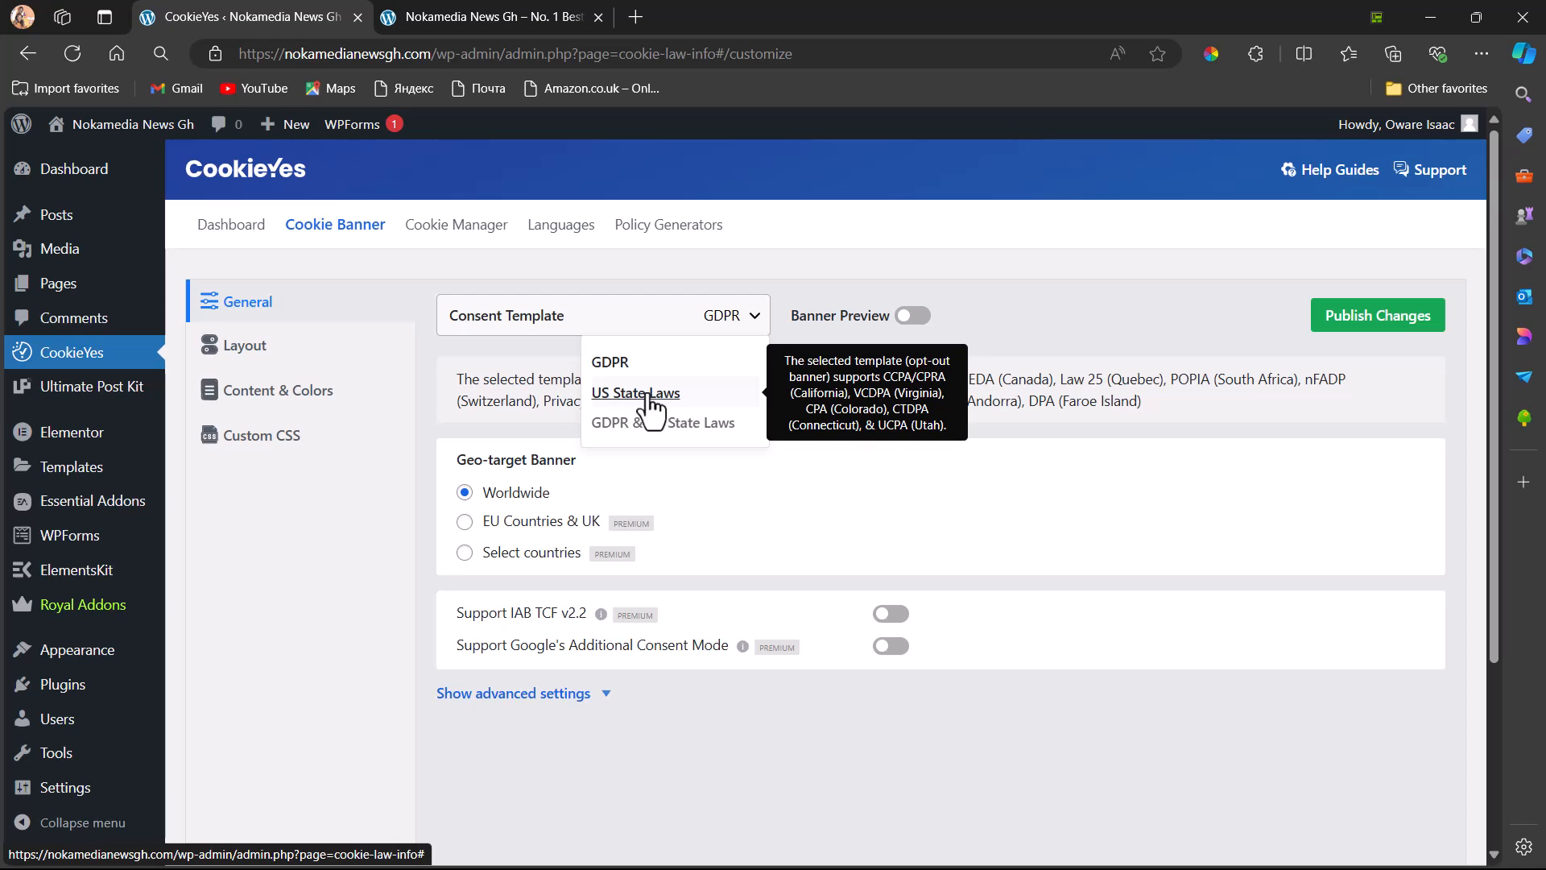
pyautogui.moveTo(610, 362)
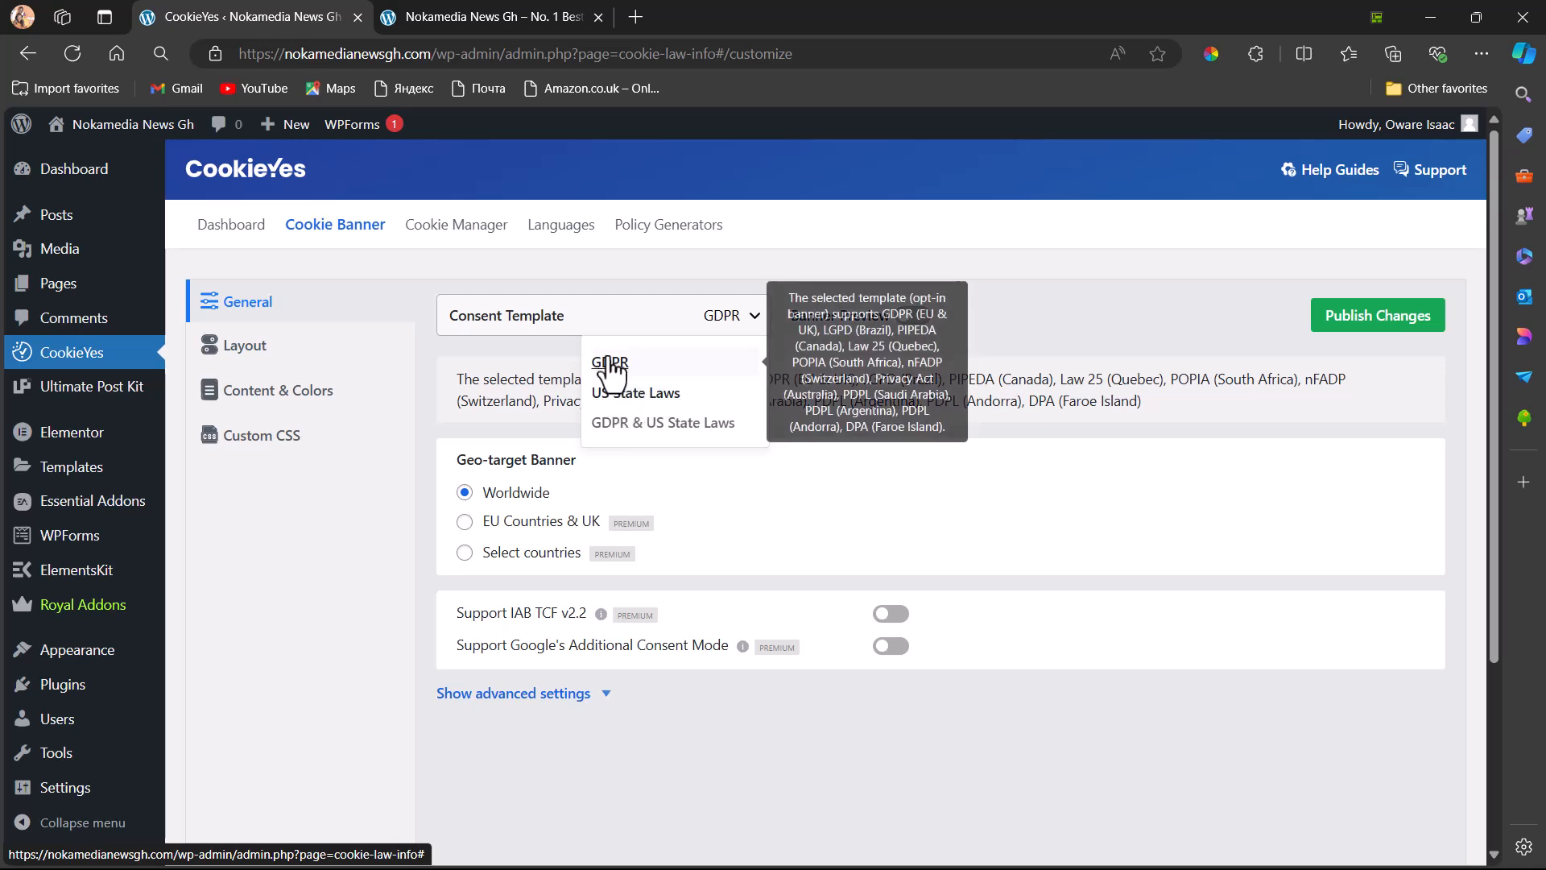
pyautogui.click(609, 362)
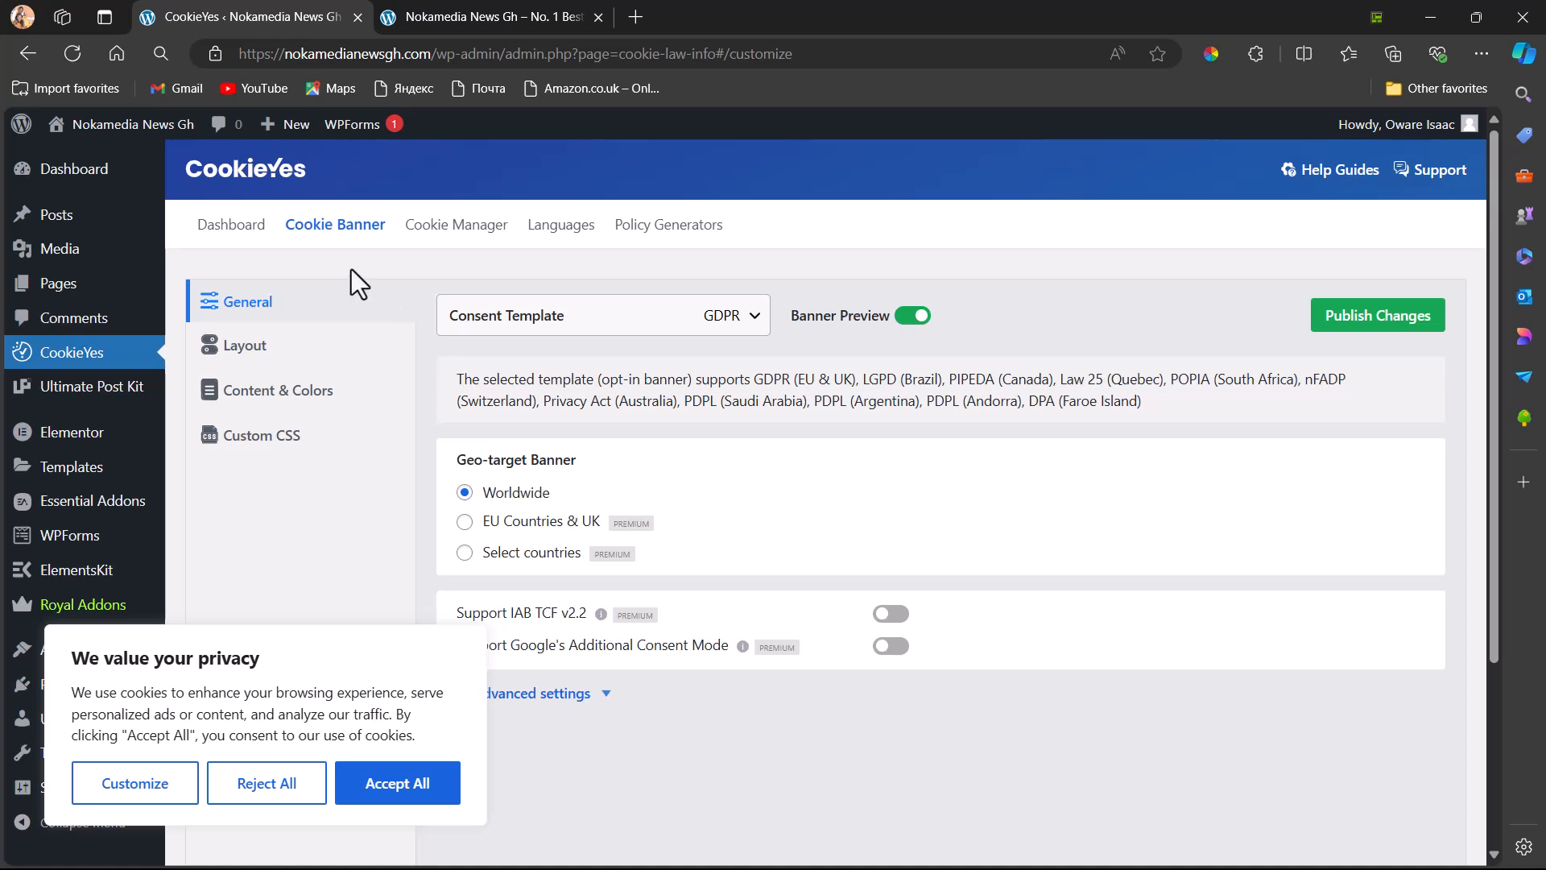
# Look through the Cookie Manager, Languages and Policy Generators pages, and return to the CookieYes dashboard
pyautogui.click(439, 228)
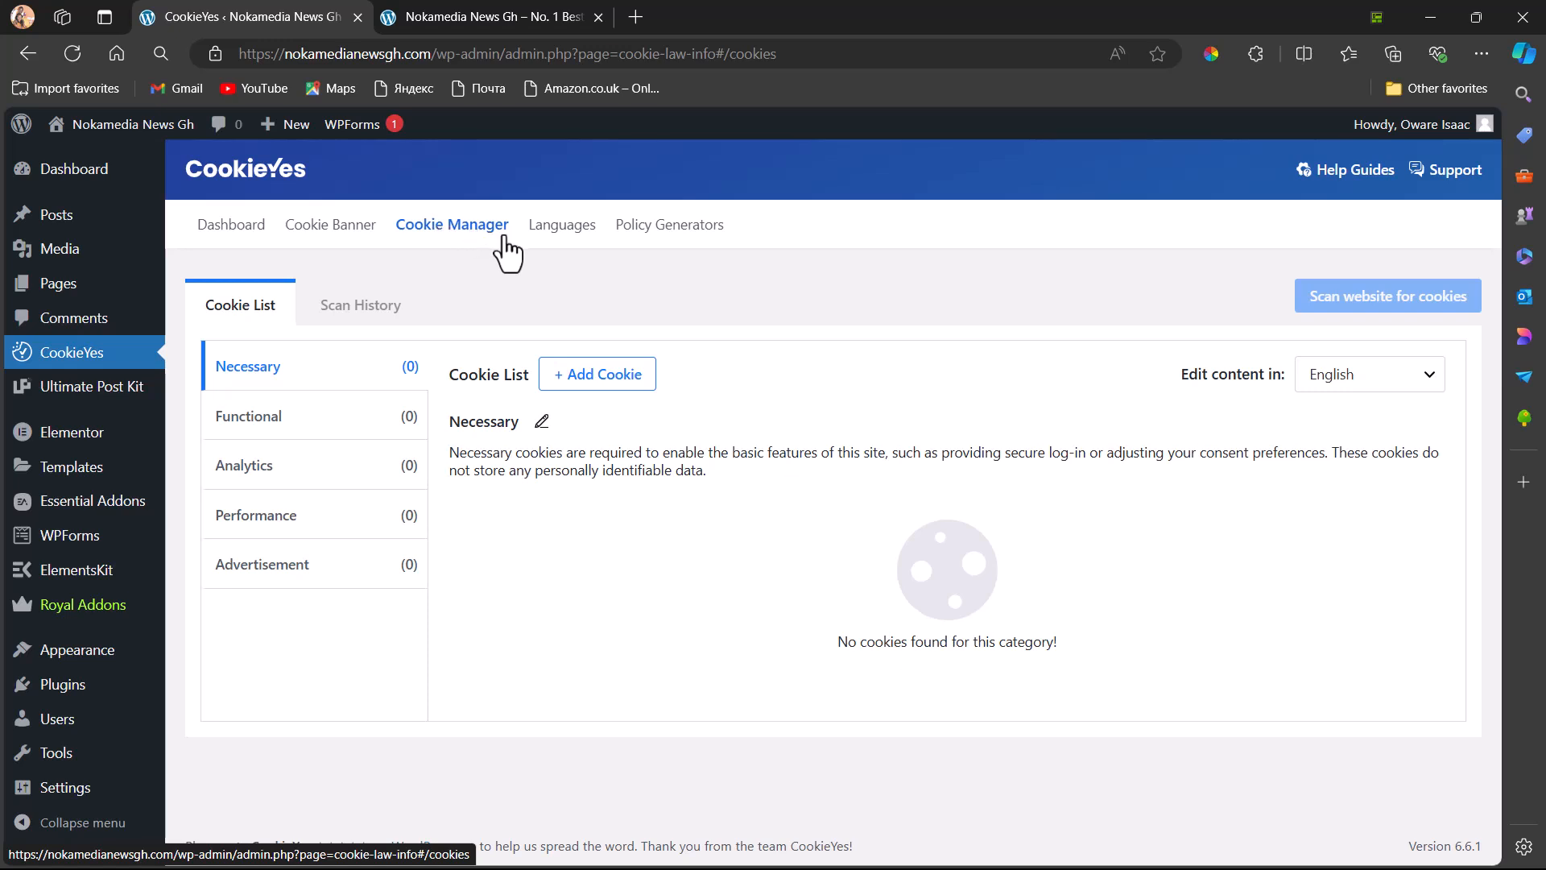
pyautogui.click(561, 227)
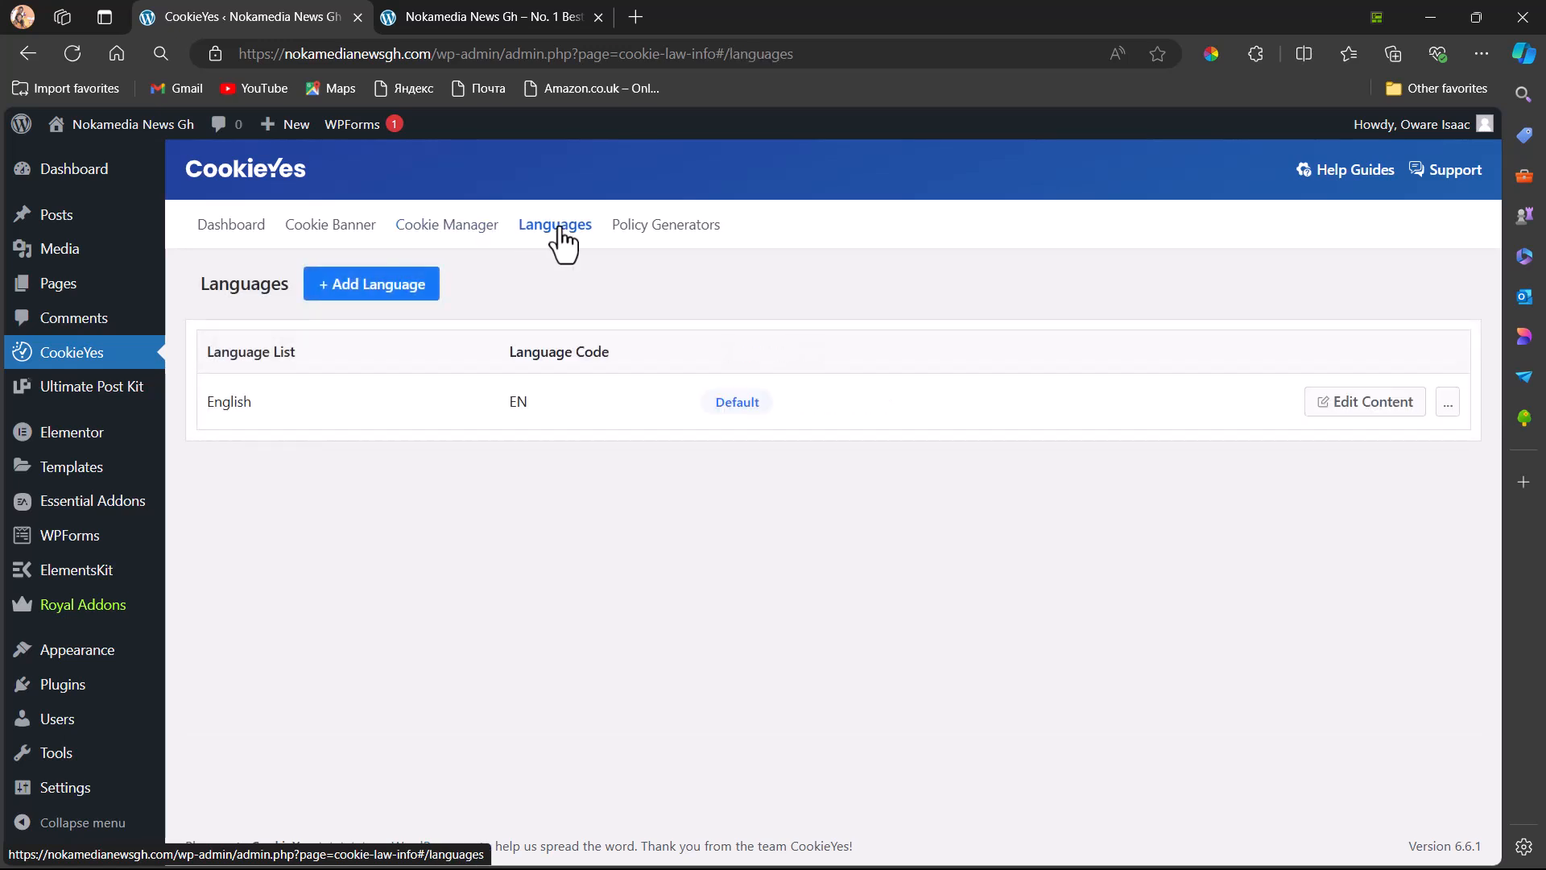
pyautogui.click(653, 229)
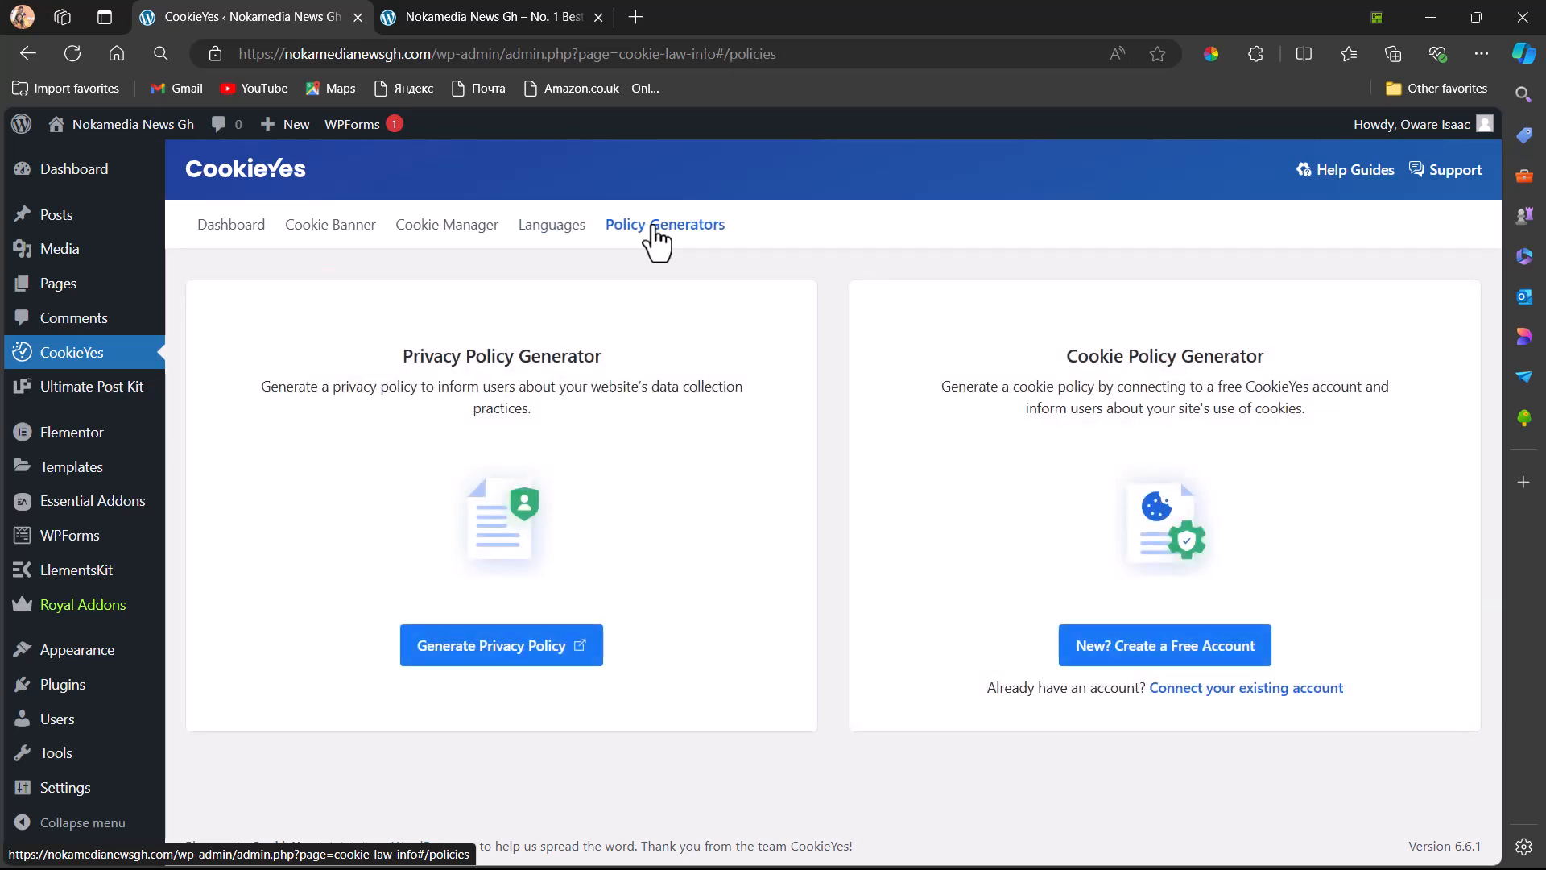
pyautogui.click(223, 251)
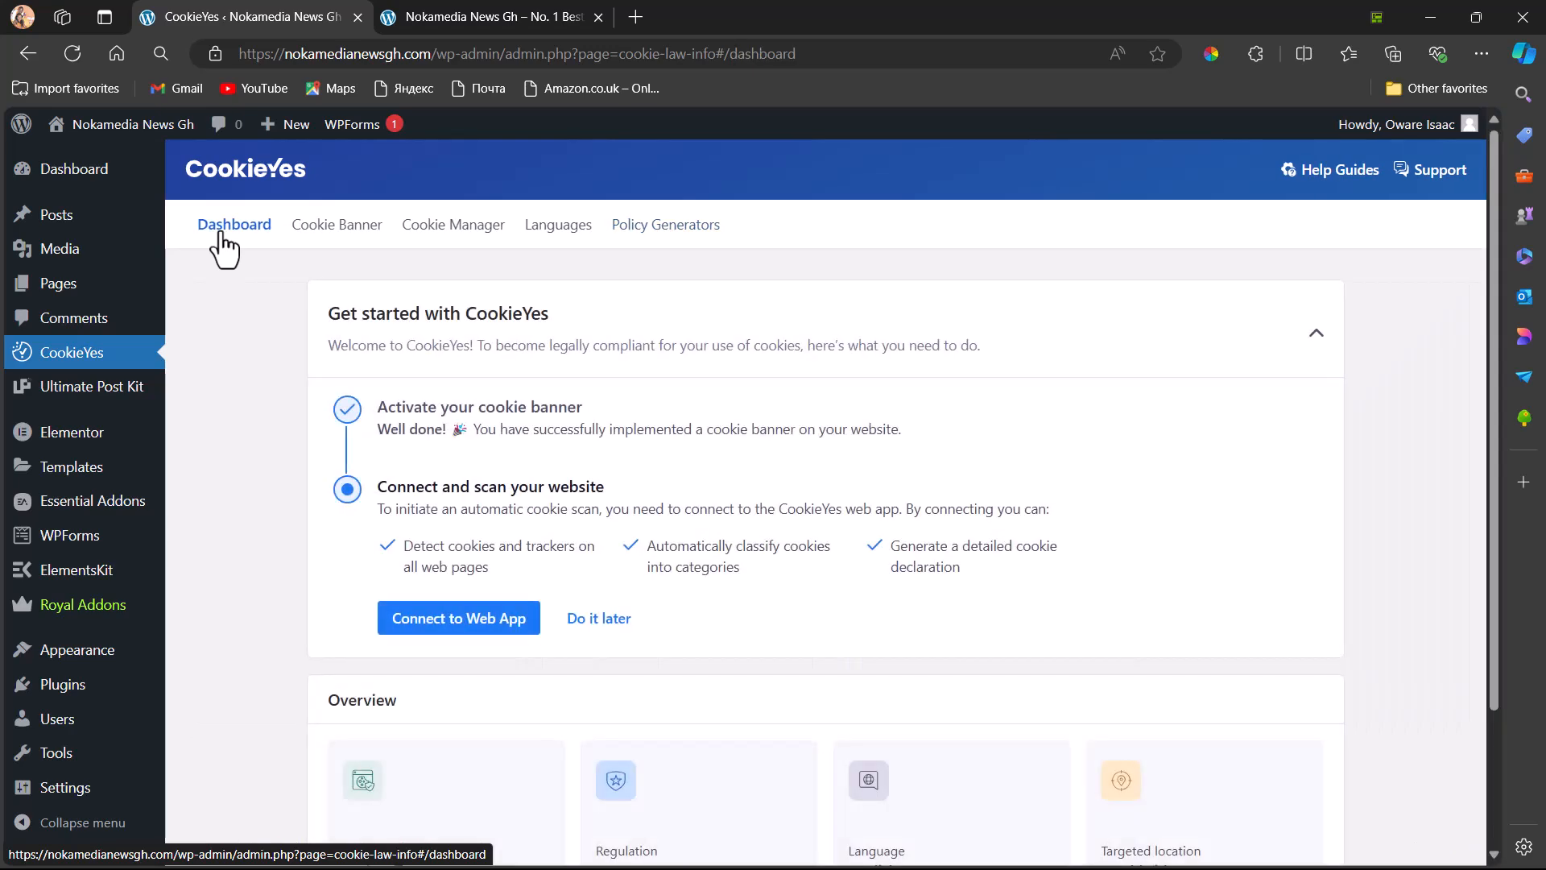
# Open the cookie banner's Content & Colors settings and expand the Cookie Notice section to review its fields
pyautogui.click(328, 234)
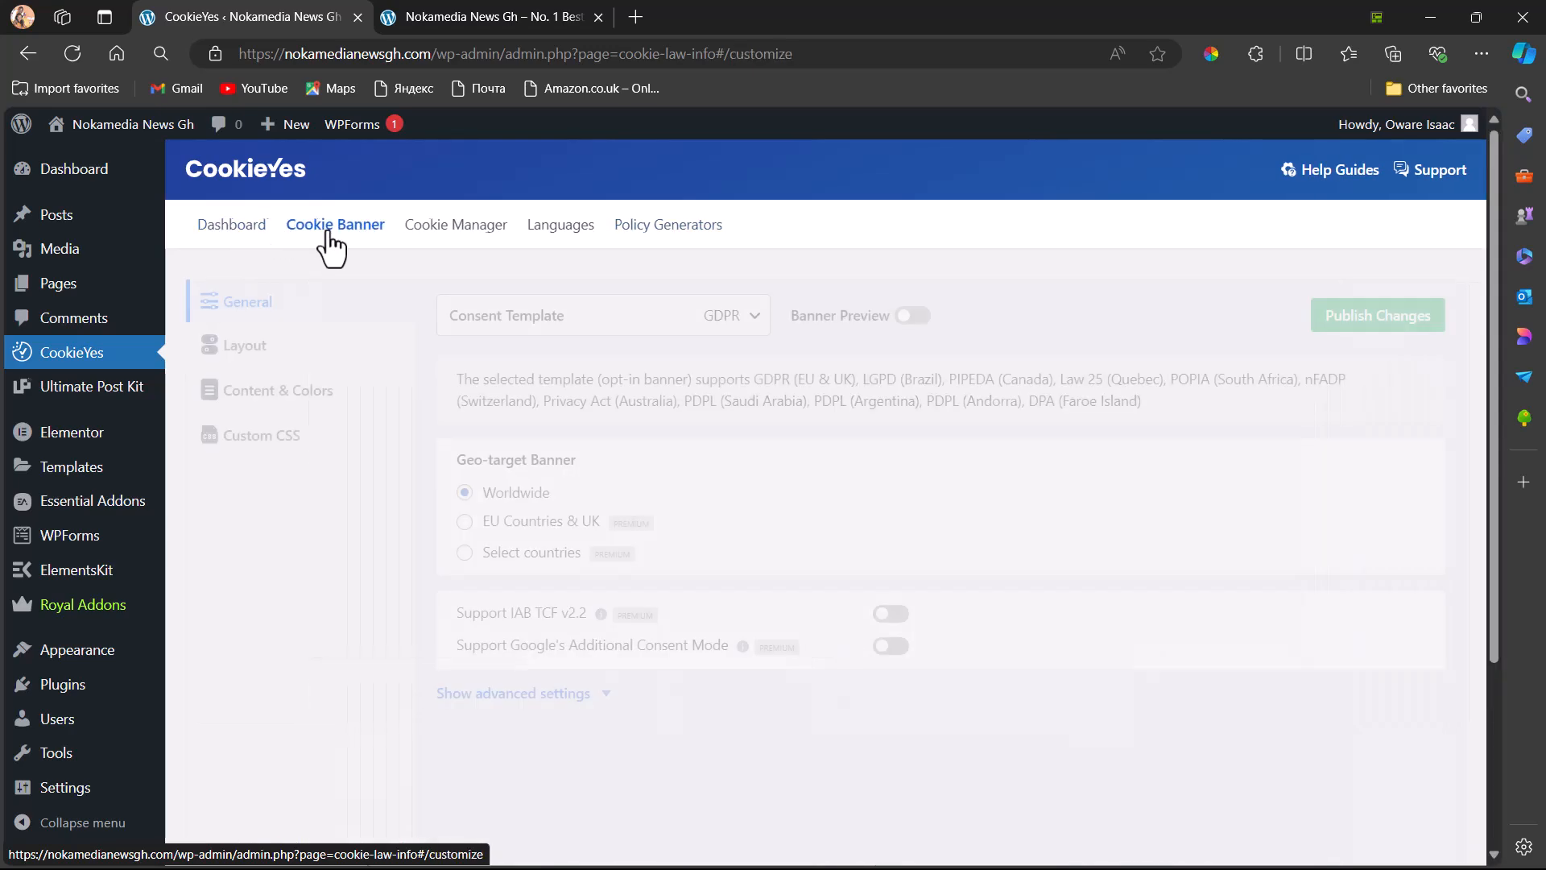
pyautogui.click(261, 403)
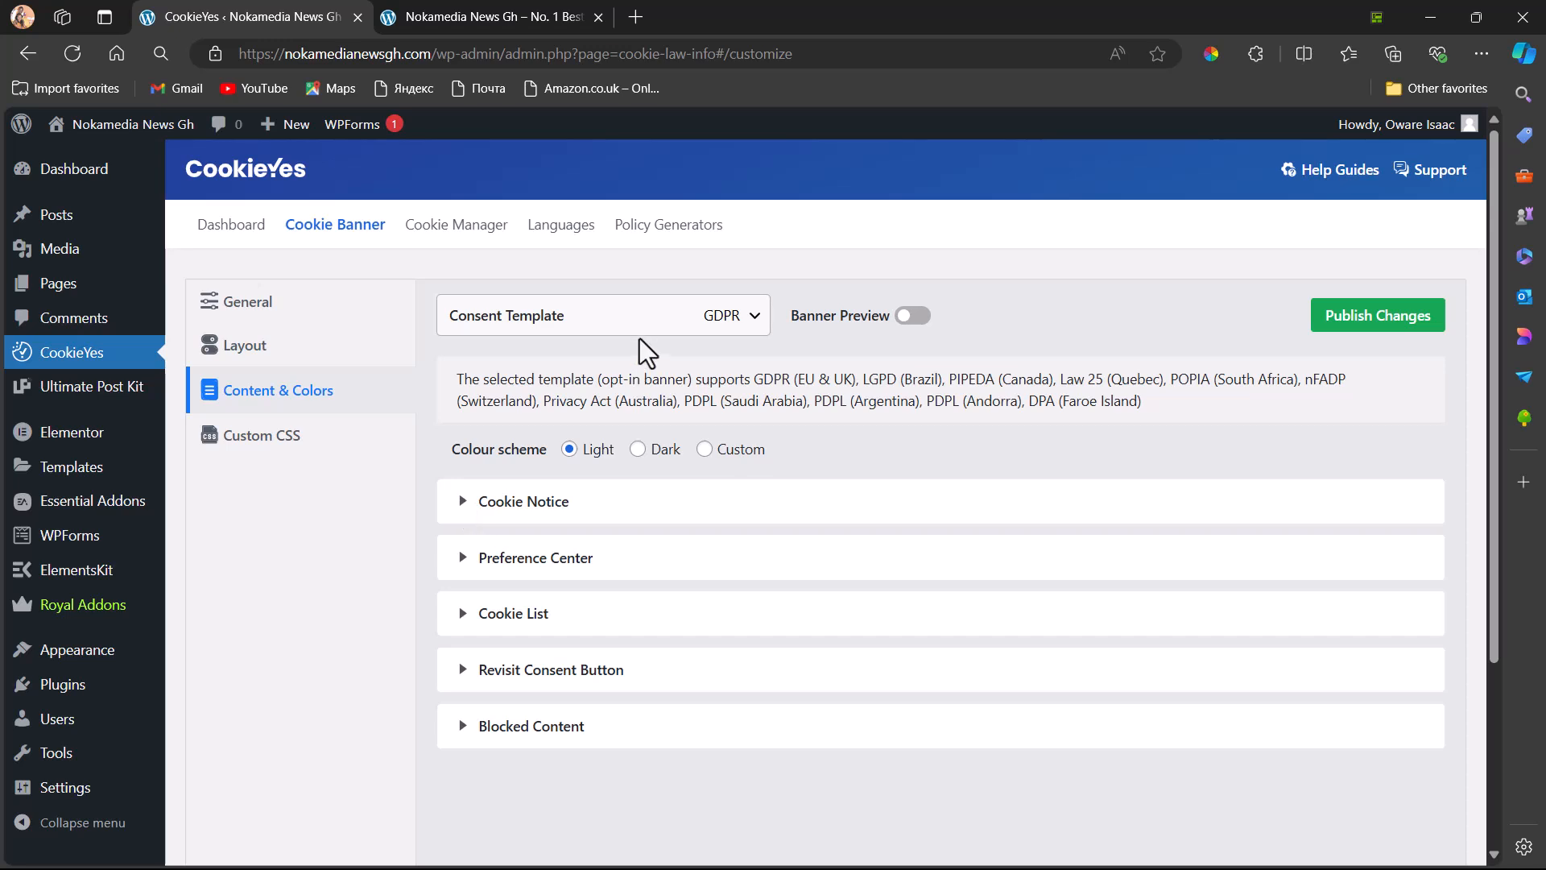
pyautogui.click(525, 509)
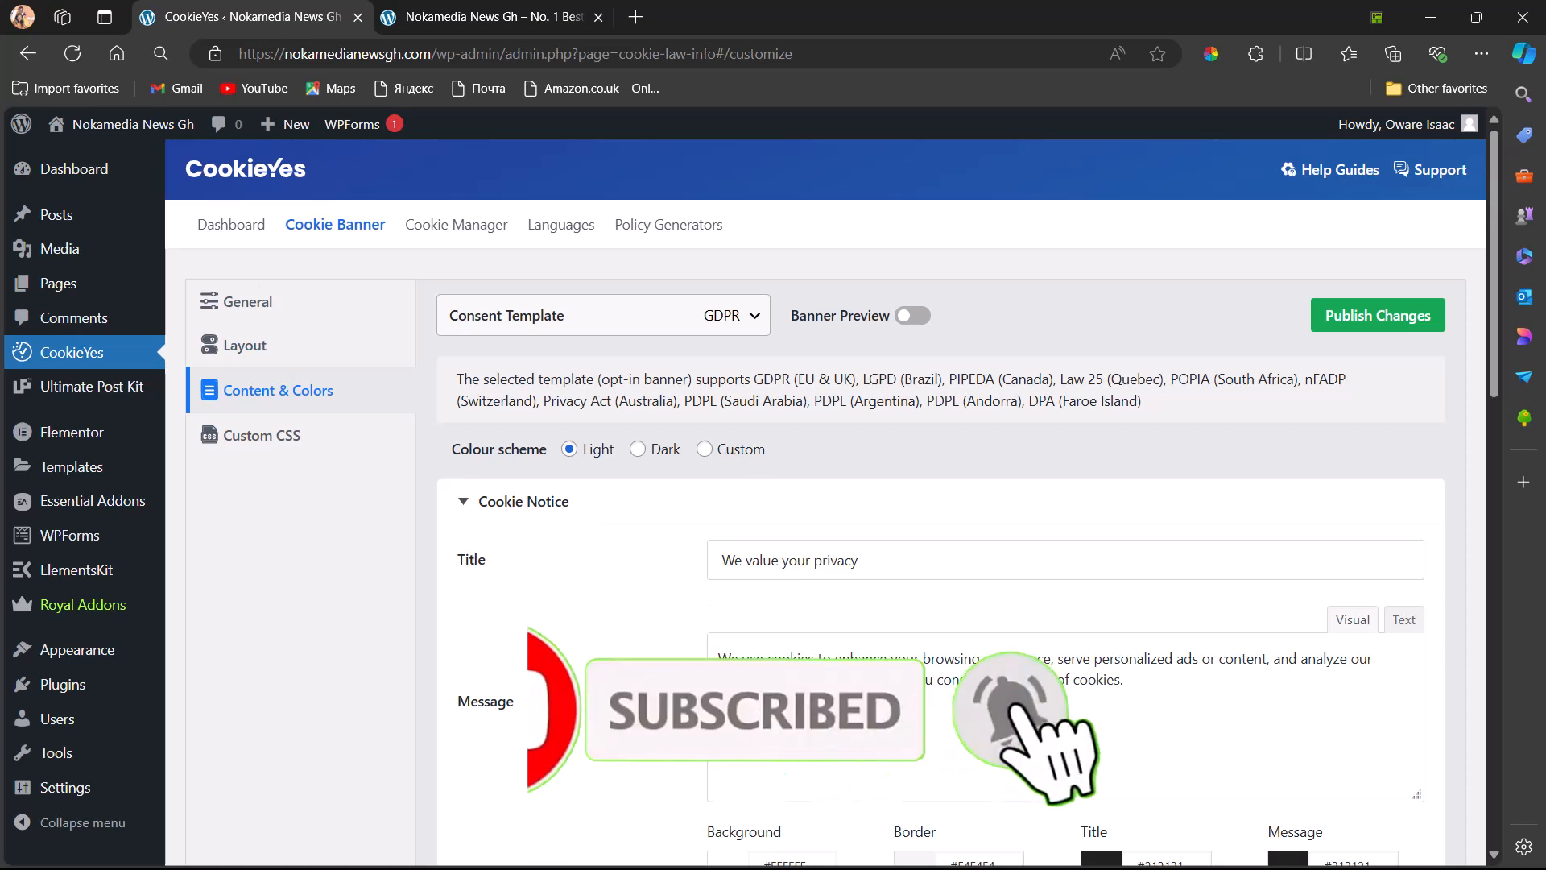
pyautogui.scroll(-2, 926, 564)
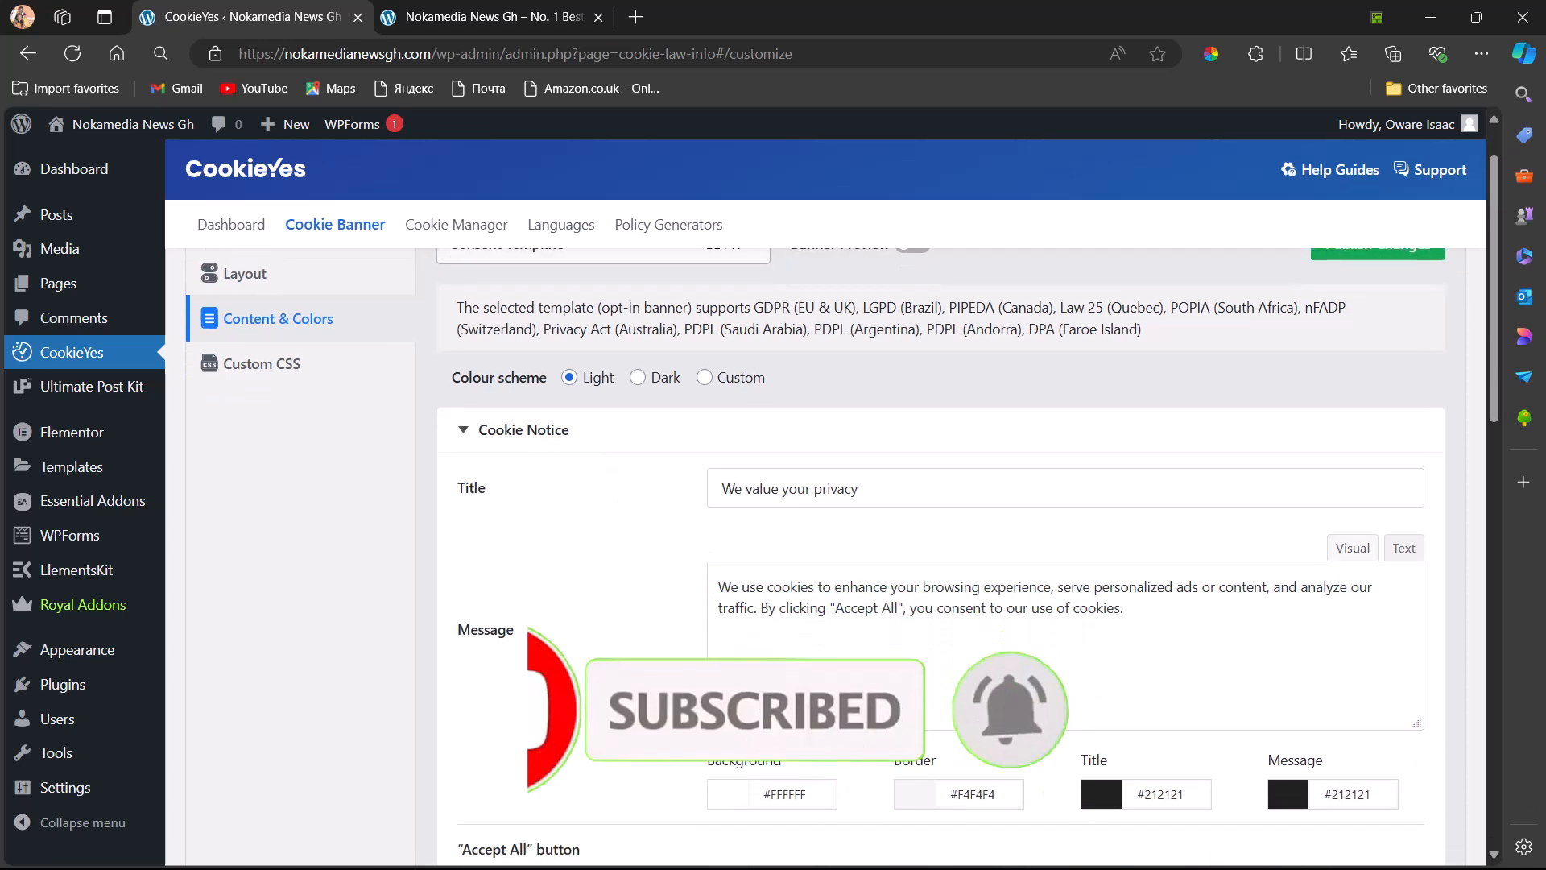
# Switch to the news site's homepage and open the Color Picker browser extension to look at its eyedropper
pyautogui.scroll(-1, 812, 681)
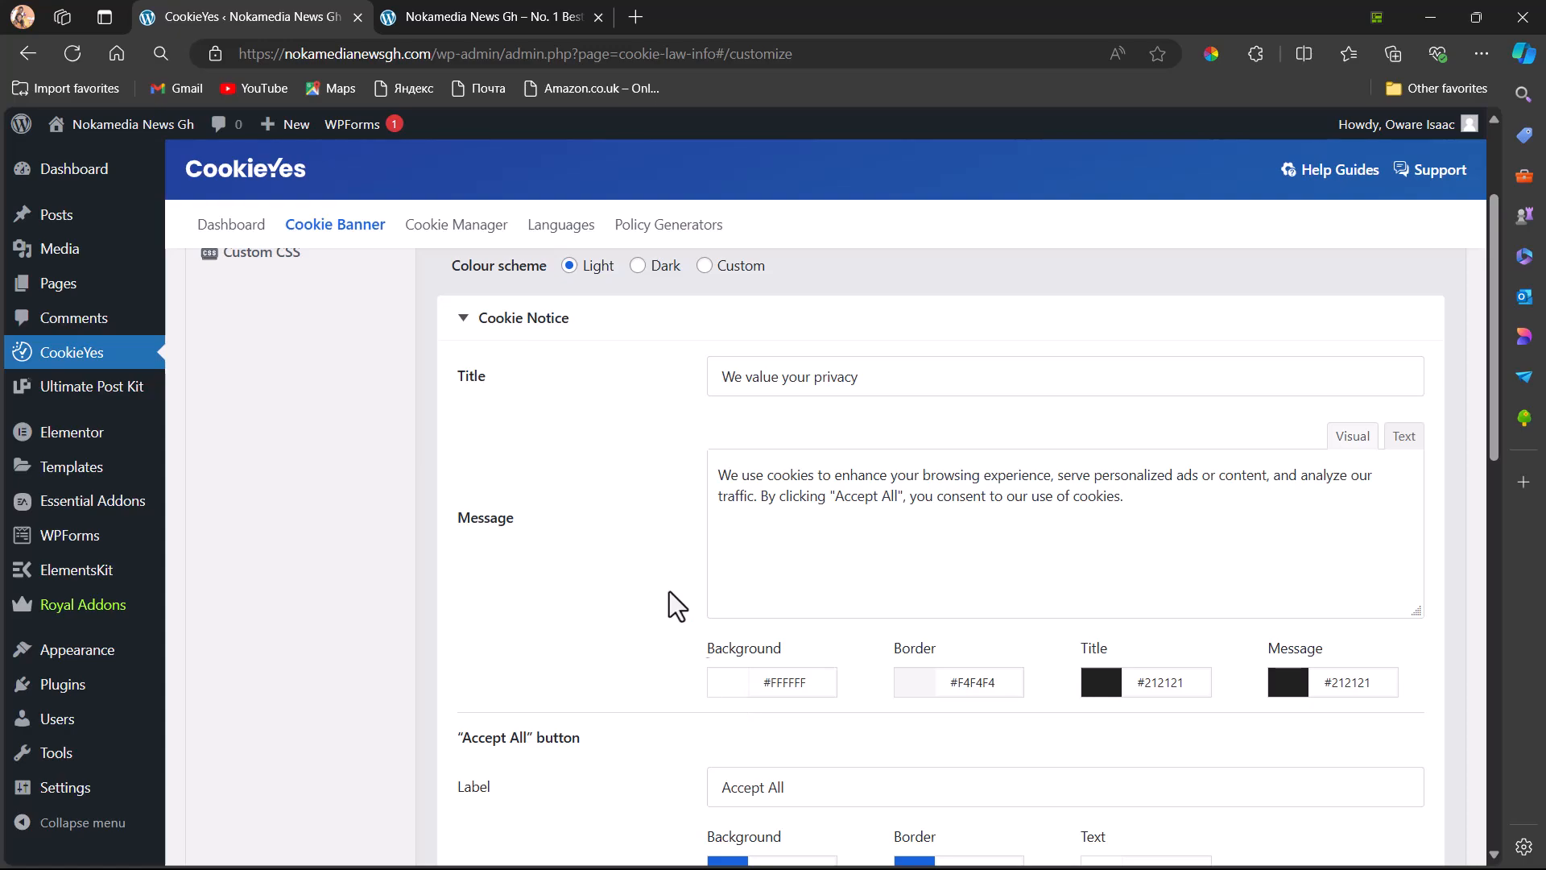
pyautogui.click(506, 21)
pyautogui.scroll(15, 645, 173)
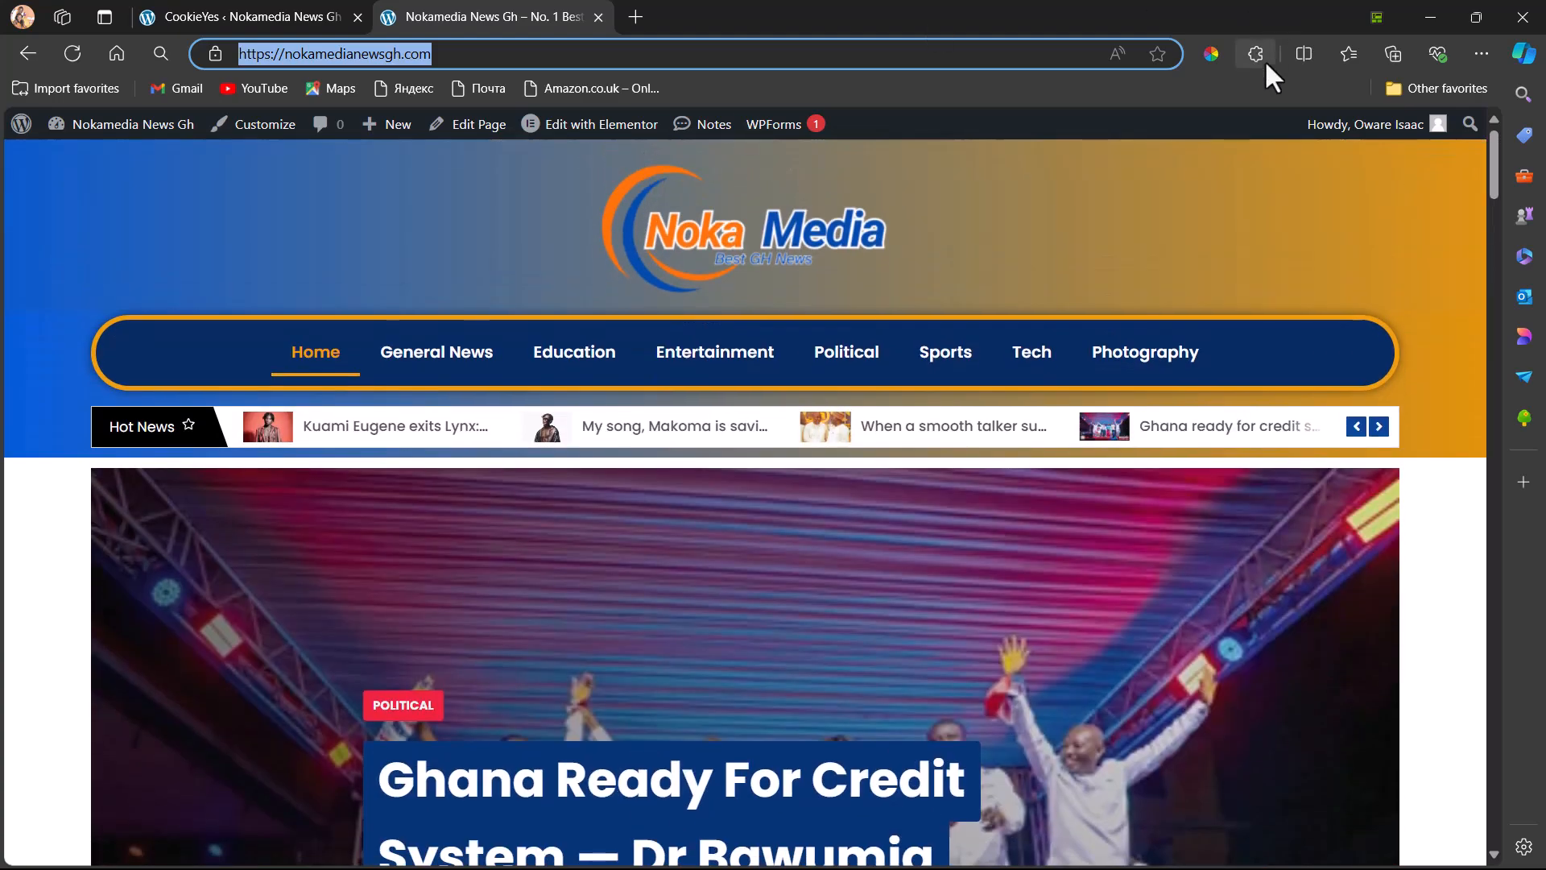
pyautogui.click(1256, 53)
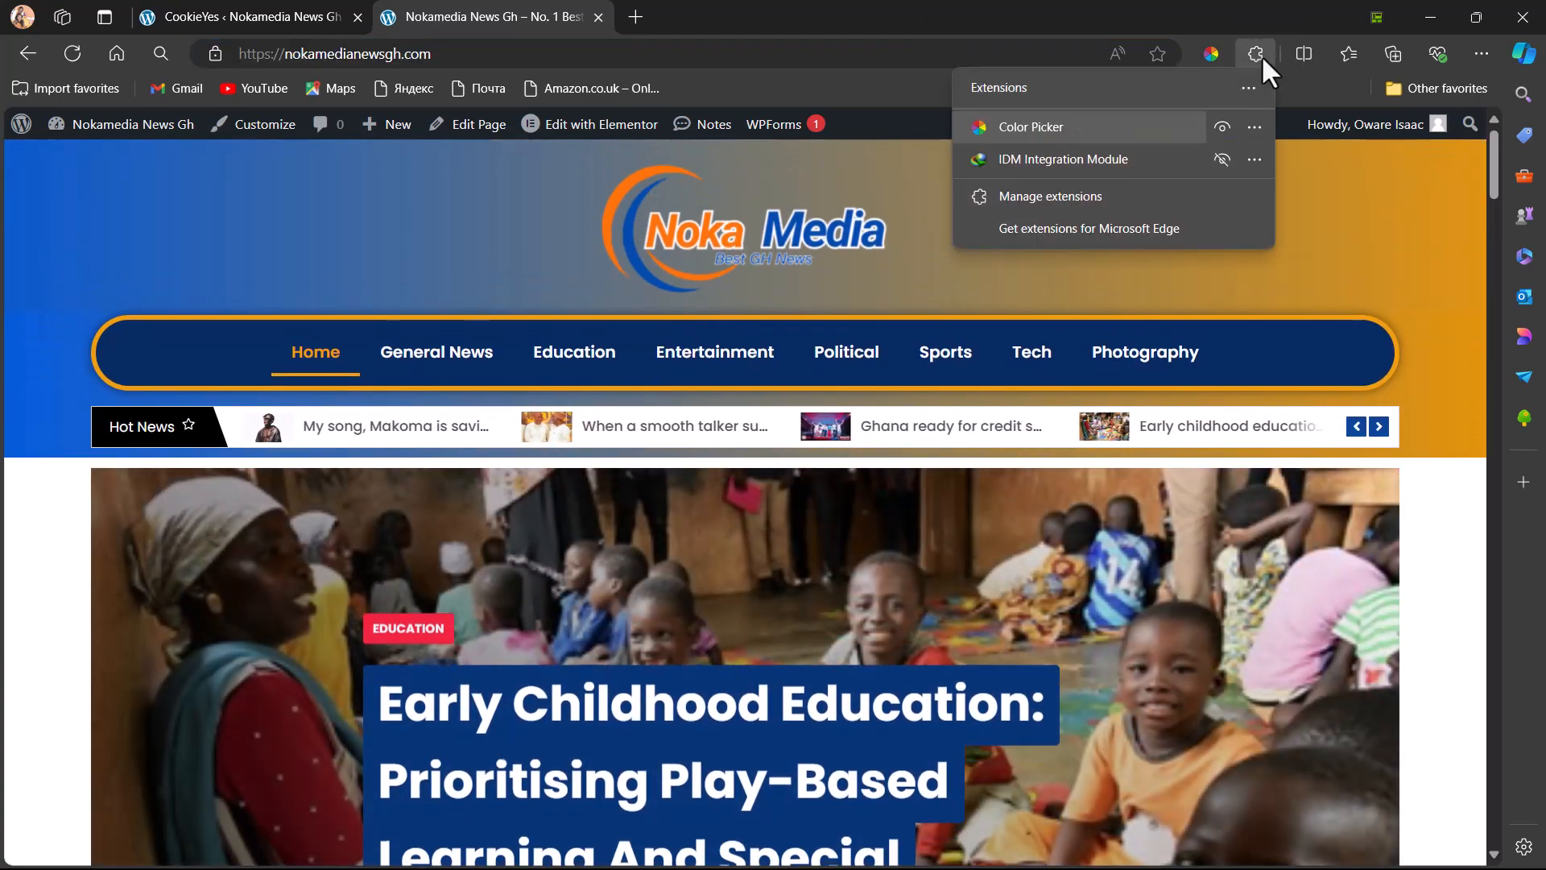
pyautogui.click(1049, 126)
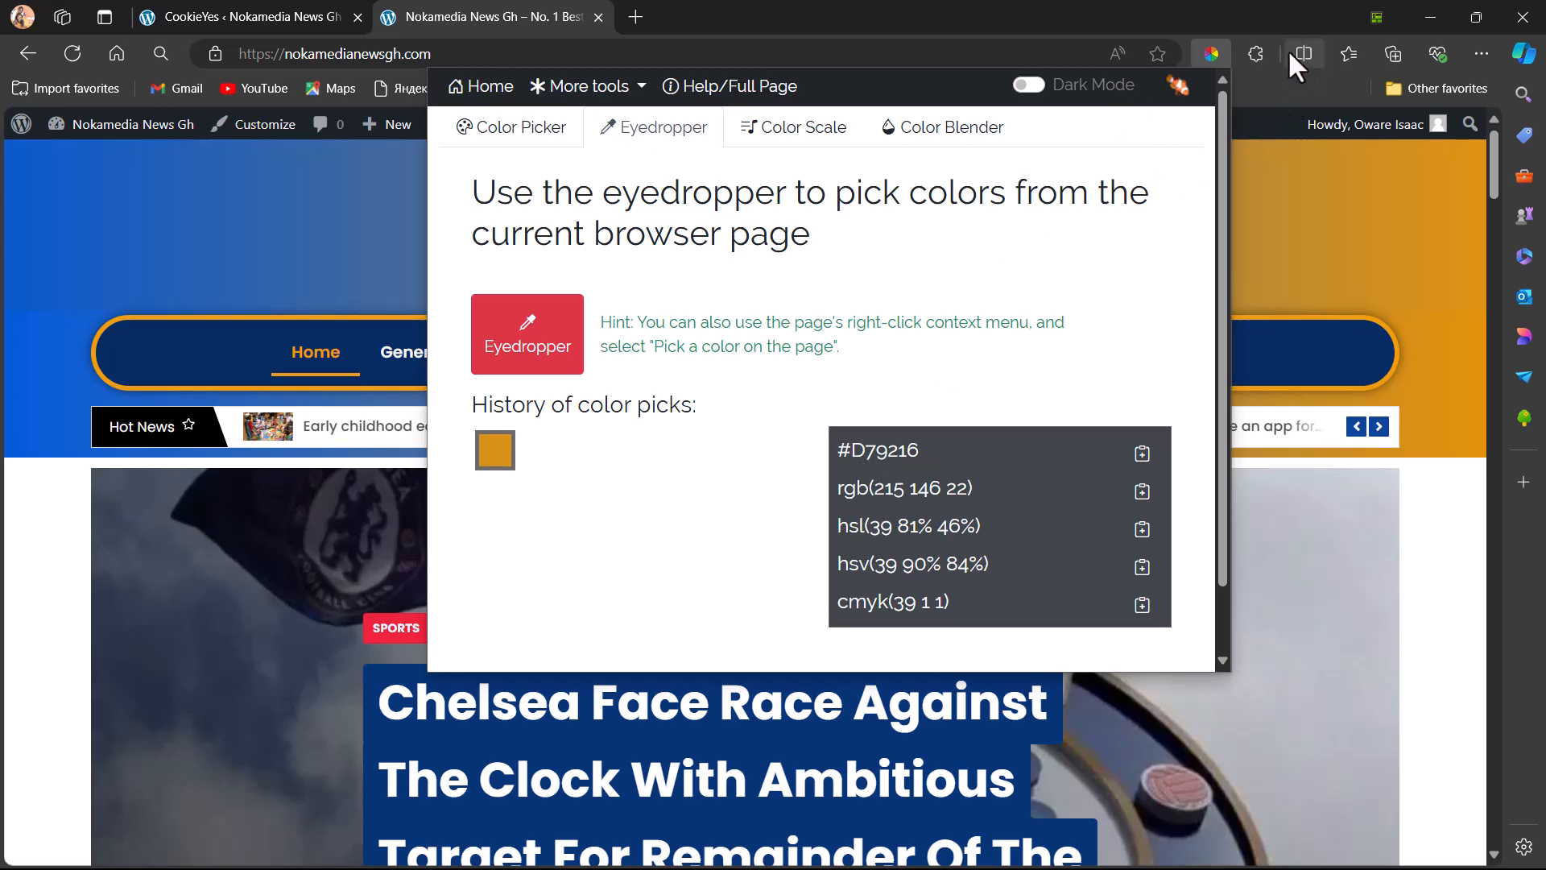
# View the Color Picker extension's page in Edge Add-ons and return to the news site's homepage
pyautogui.click(1255, 53)
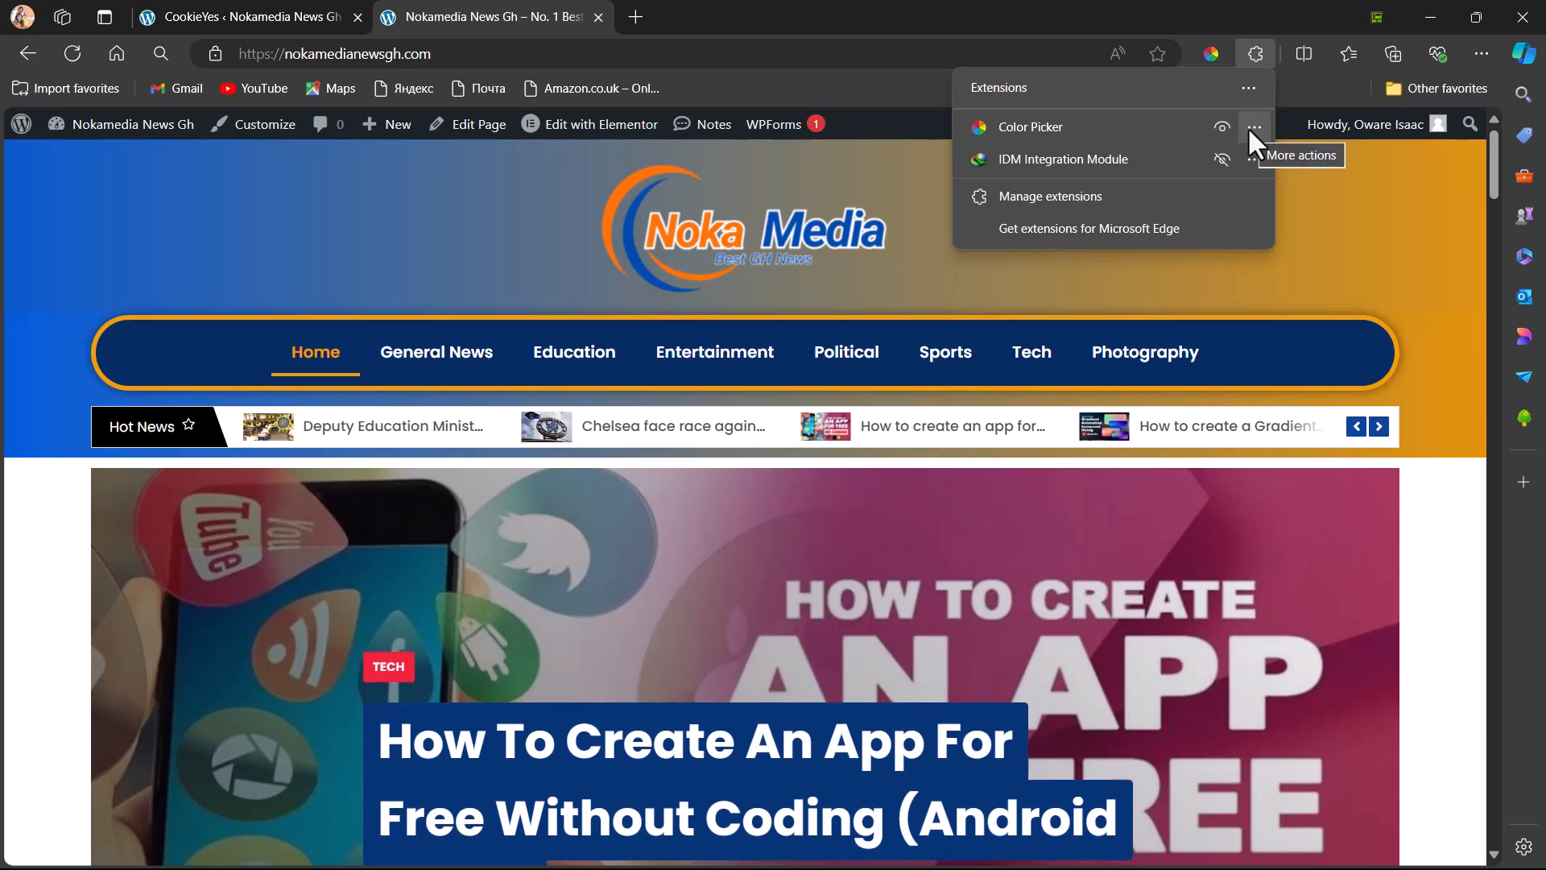
pyautogui.click(1253, 127)
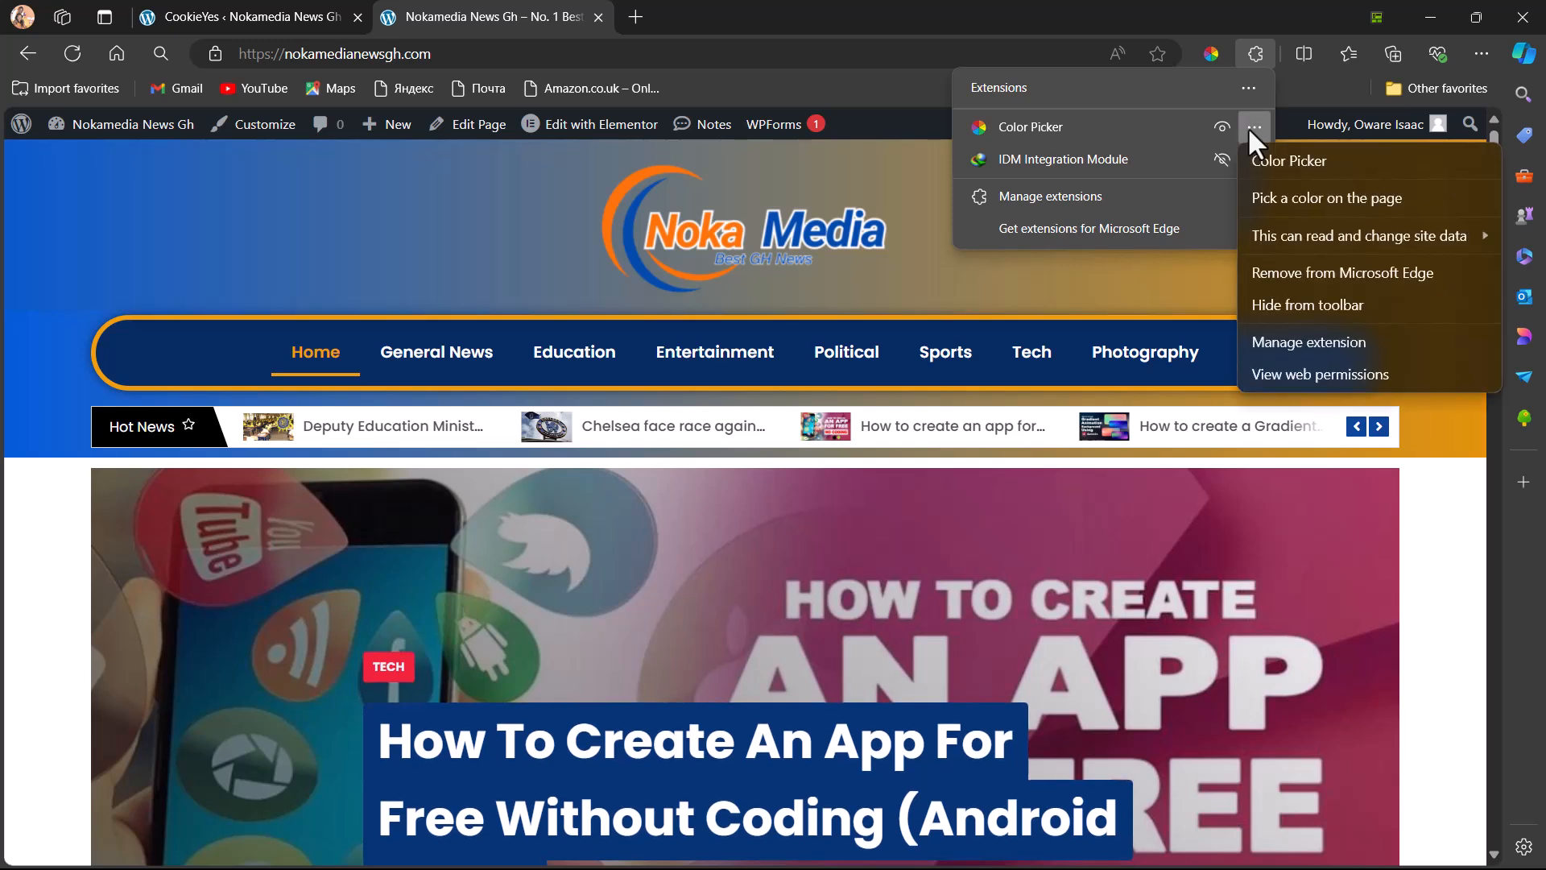
pyautogui.click(1270, 157)
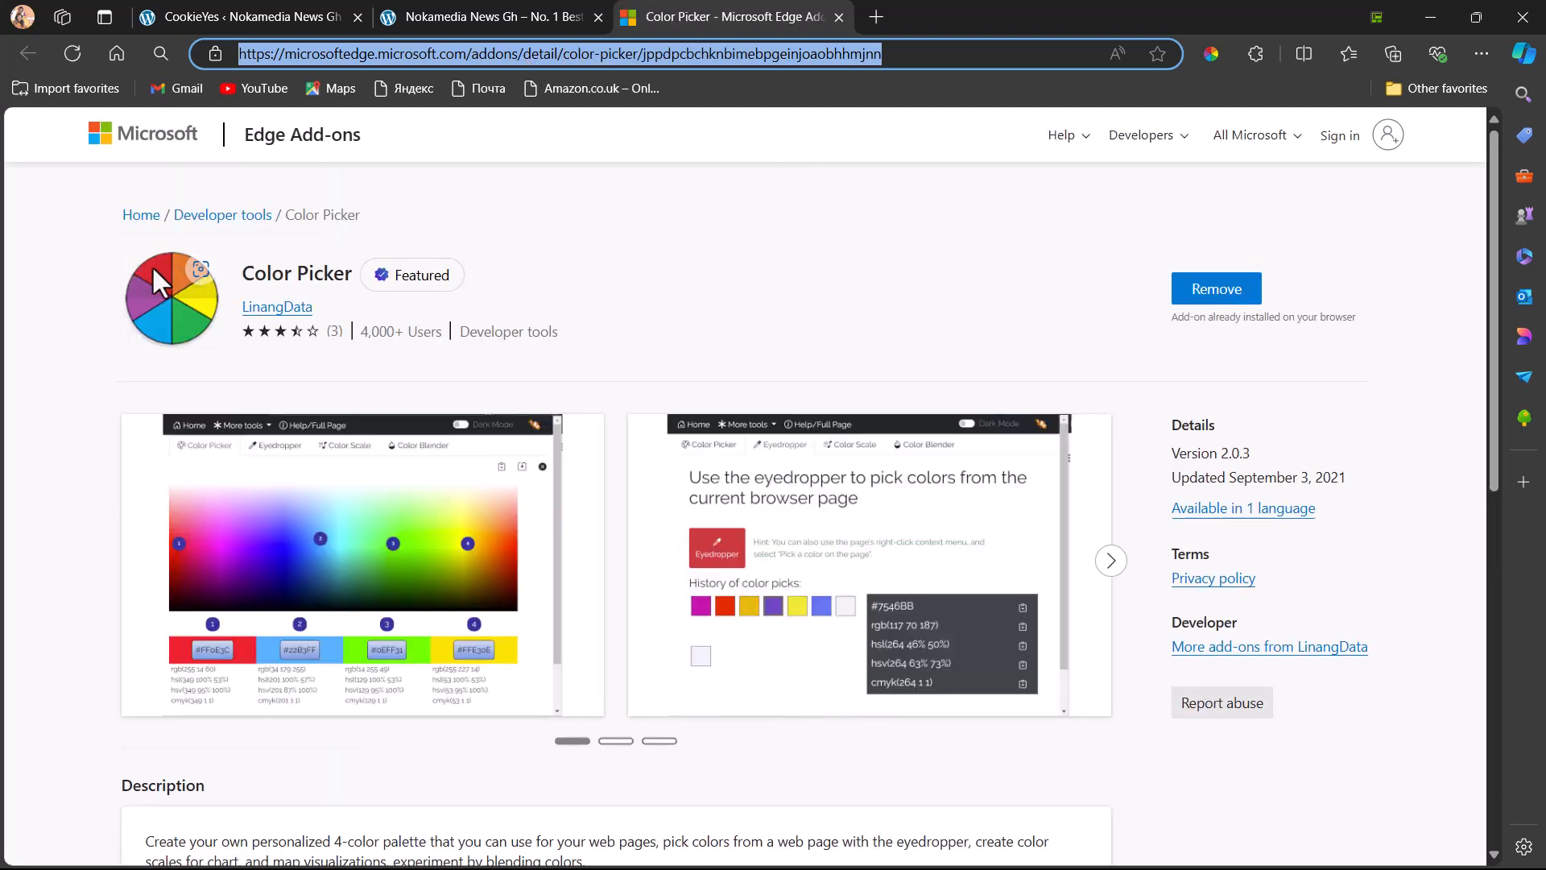
pyautogui.click(461, 13)
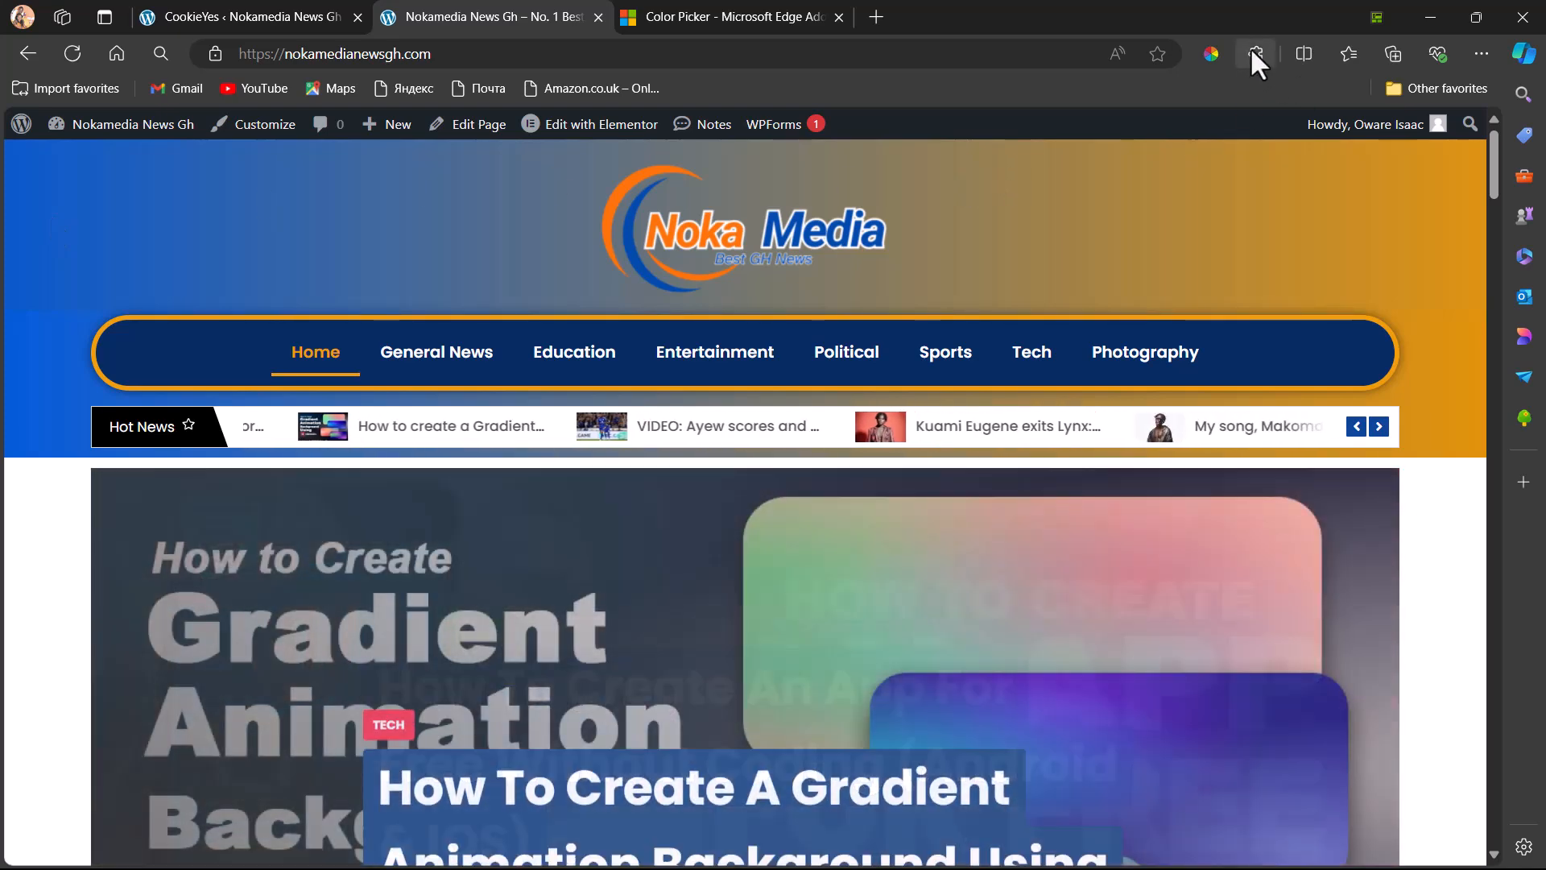
pyautogui.click(1253, 51)
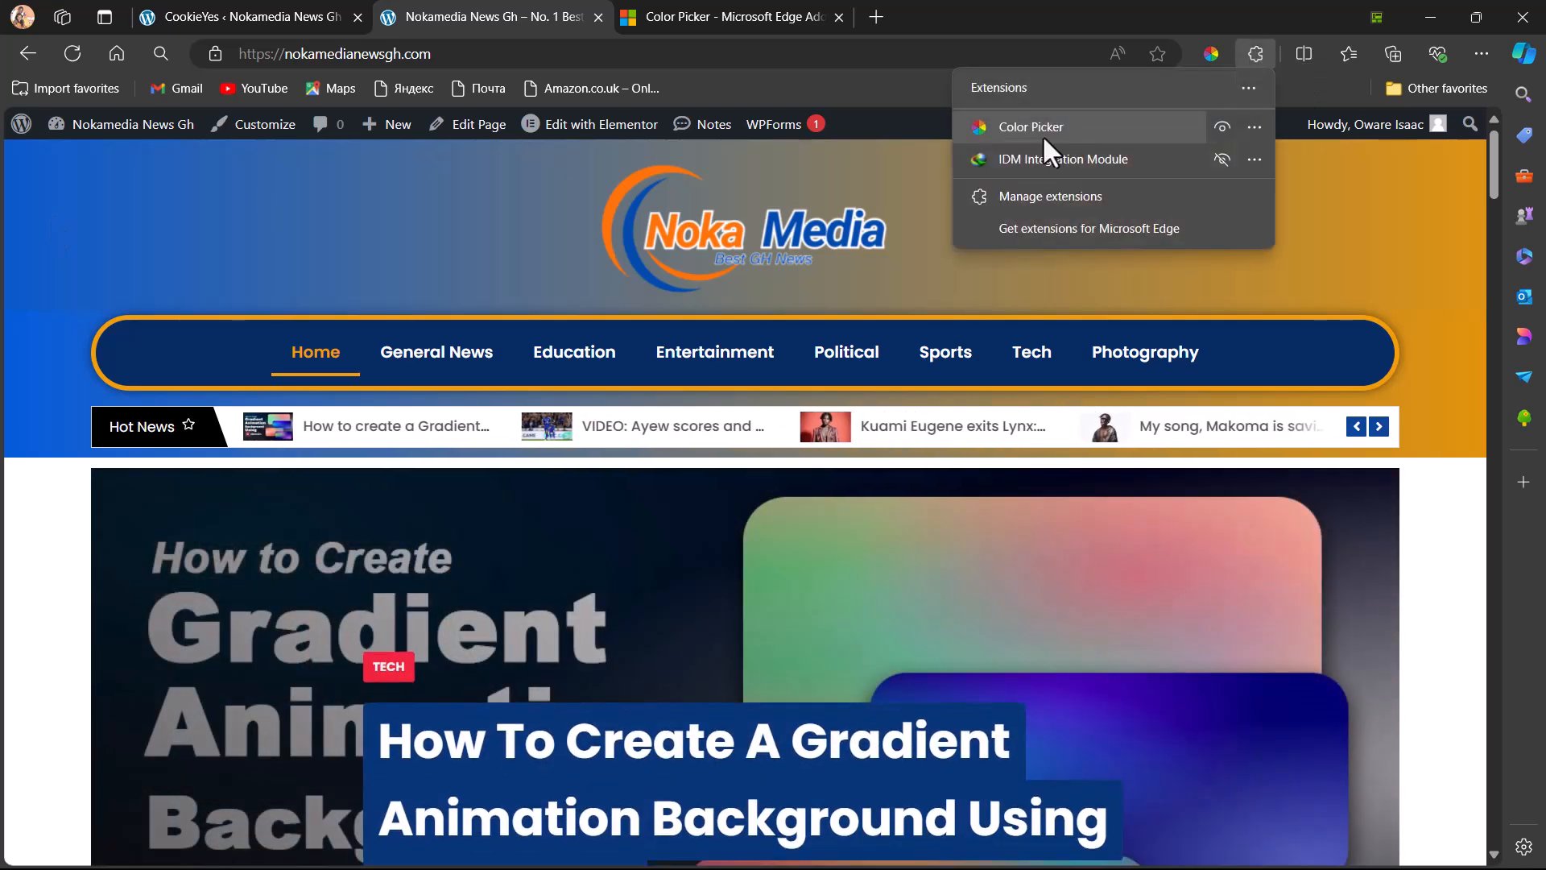
pyautogui.click(1010, 126)
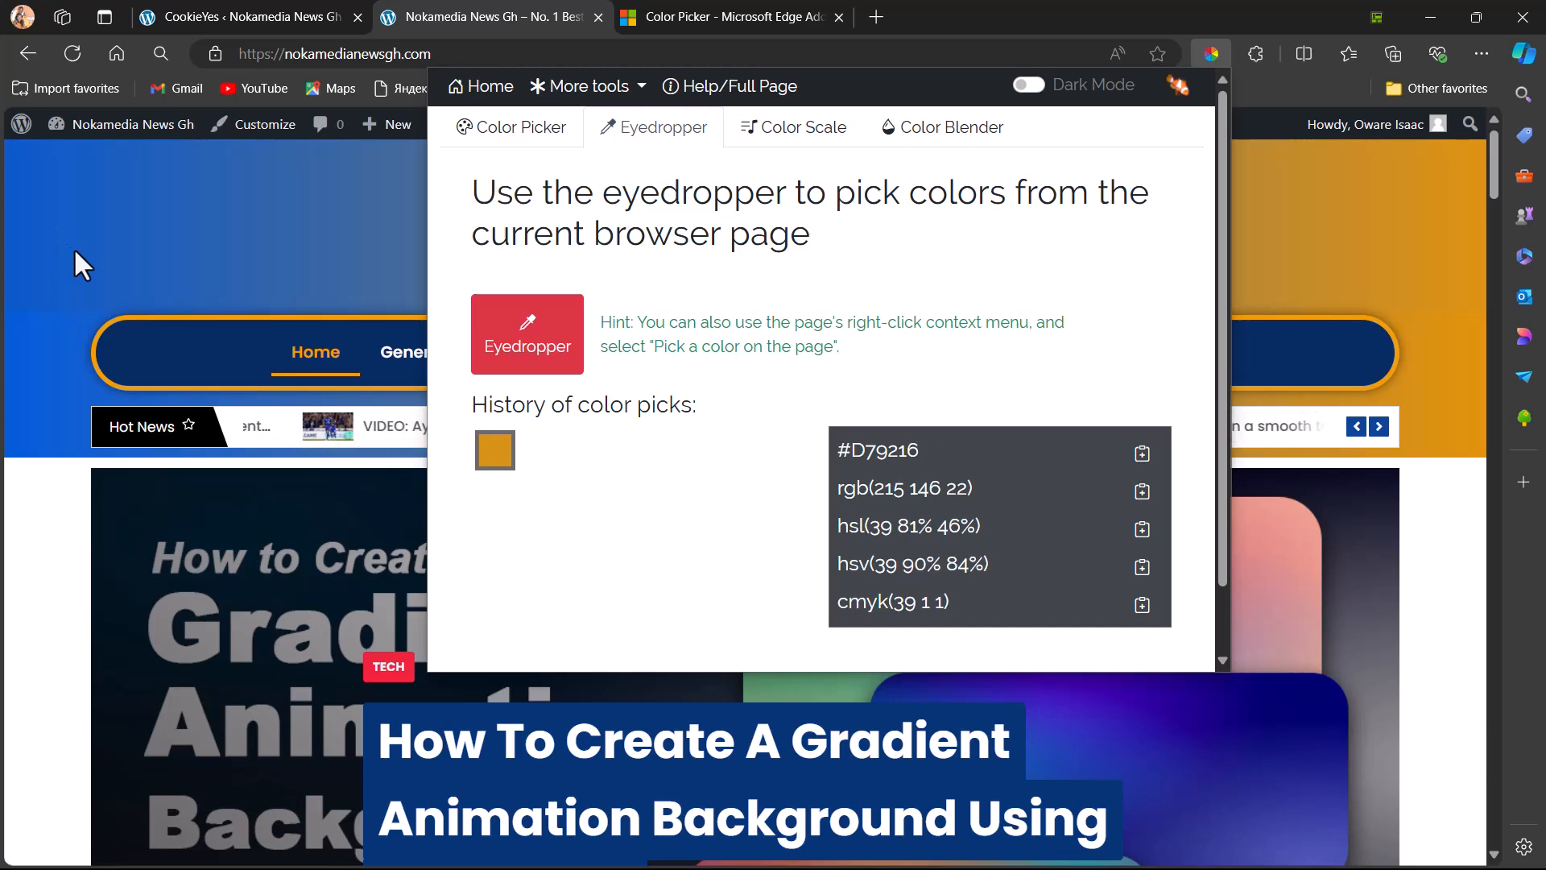
pyautogui.click(75, 251)
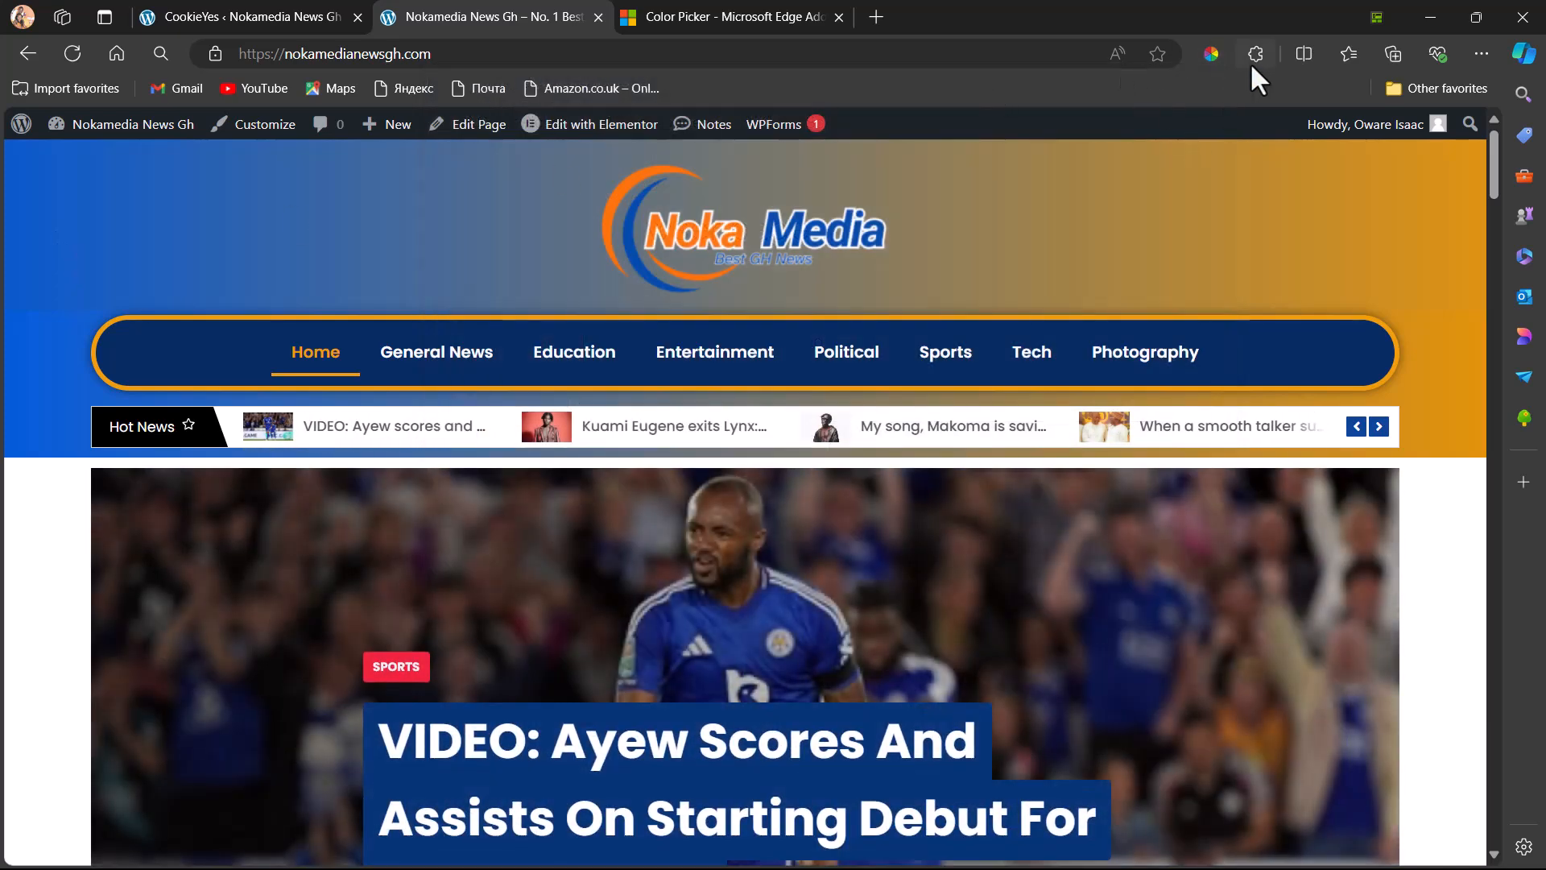
# Sample the dark blue of the homepage's navigation bar with the Color Picker extension's eyedropper
pyautogui.click(1254, 52)
pyautogui.click(1042, 130)
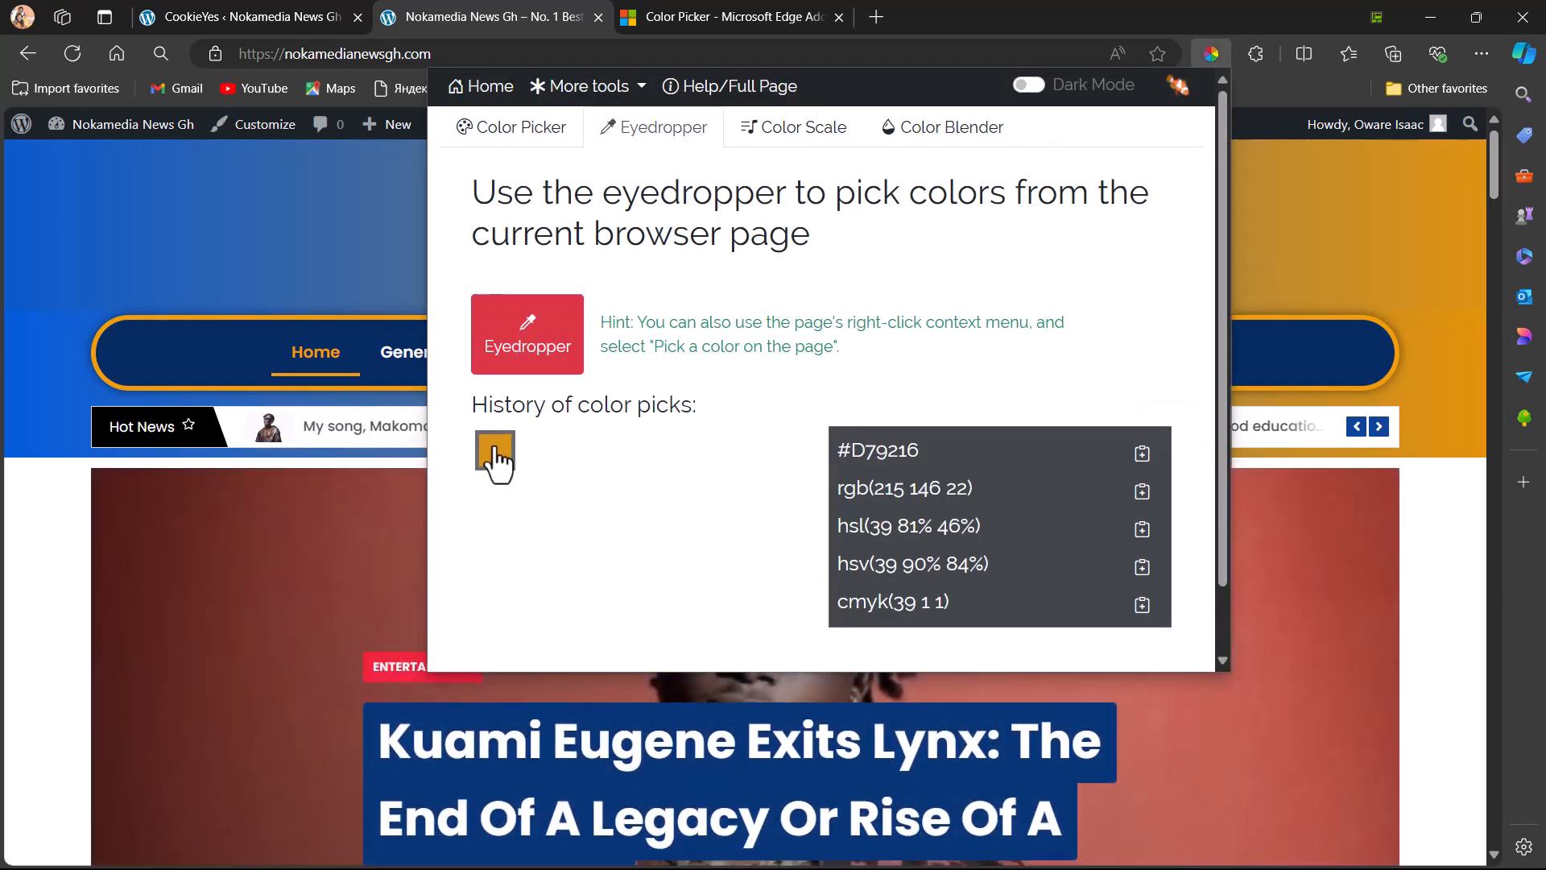
pyautogui.click(525, 338)
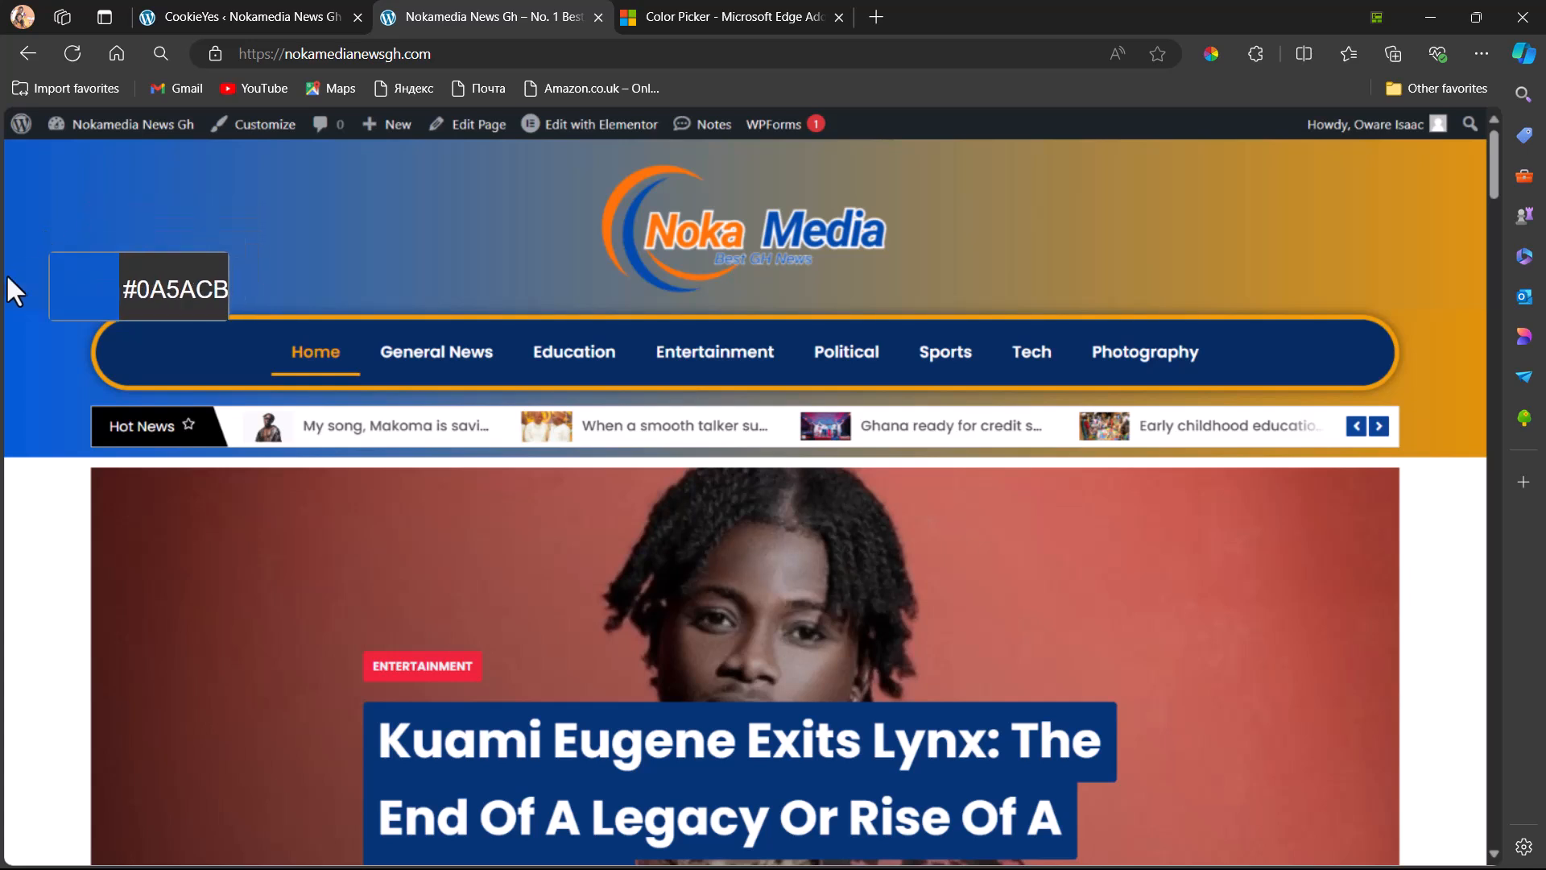
pyautogui.click(138, 347)
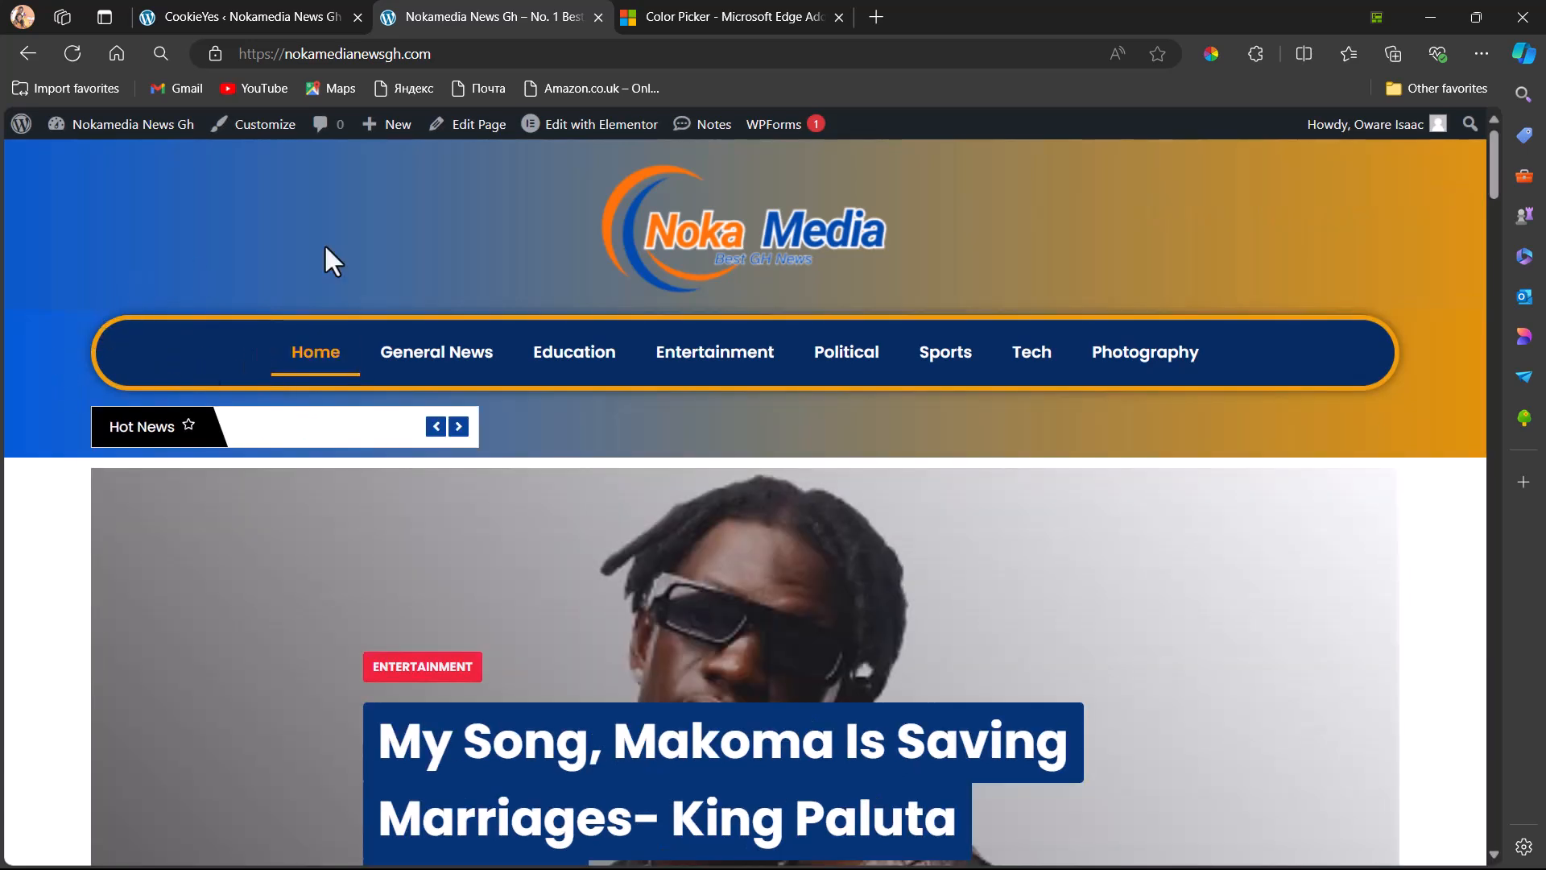
# Copy the sampled navigation bar colour's hex code #062B61 from Color Picker and return to the CookieYes banner settings
pyautogui.click(1255, 54)
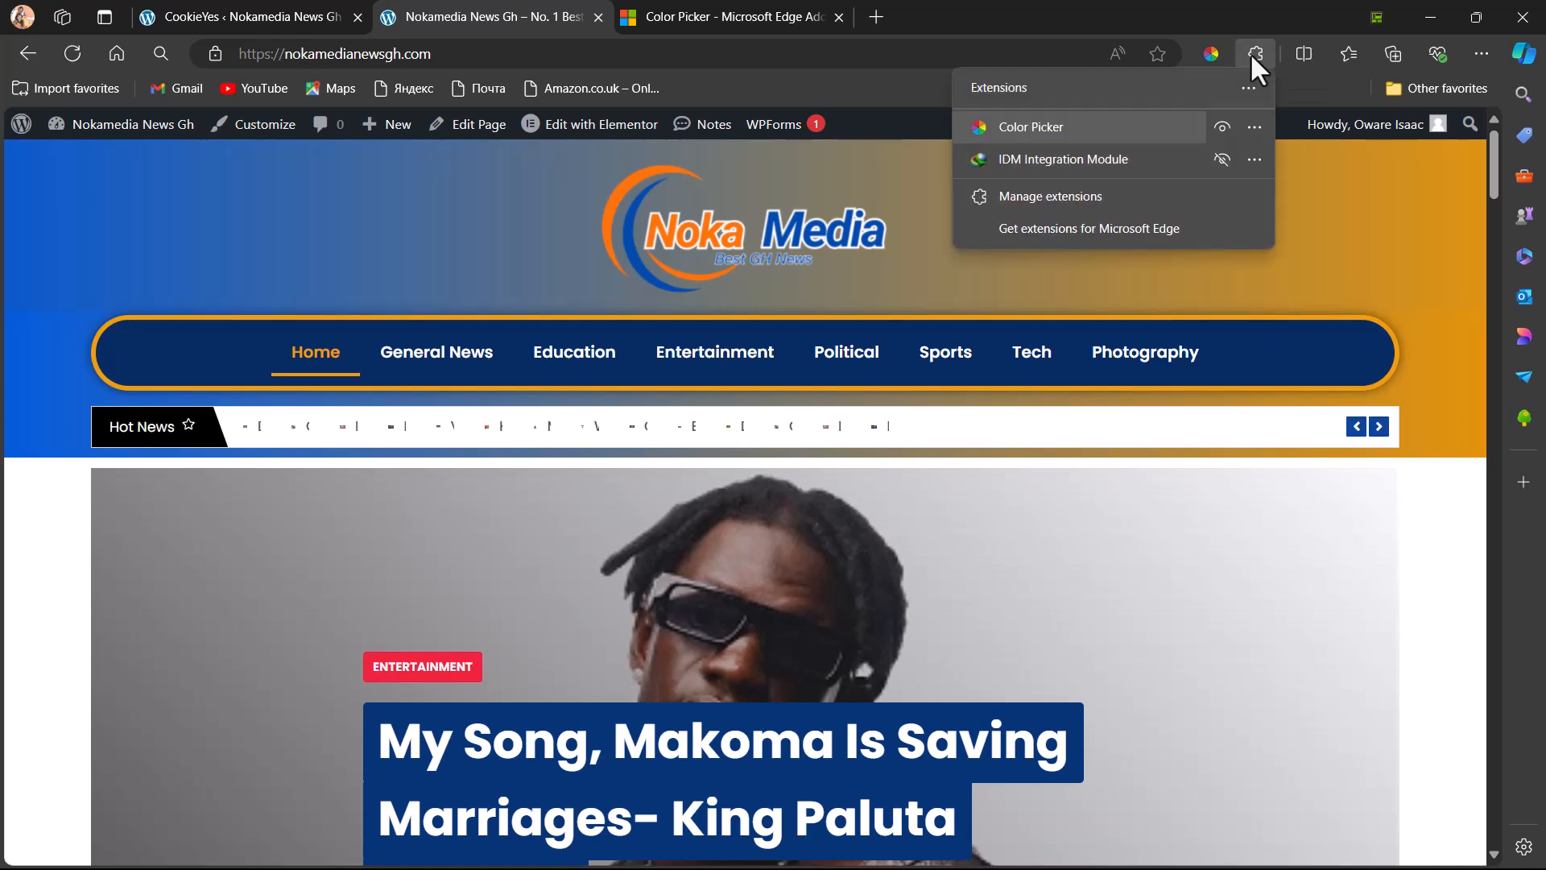
pyautogui.click(1022, 127)
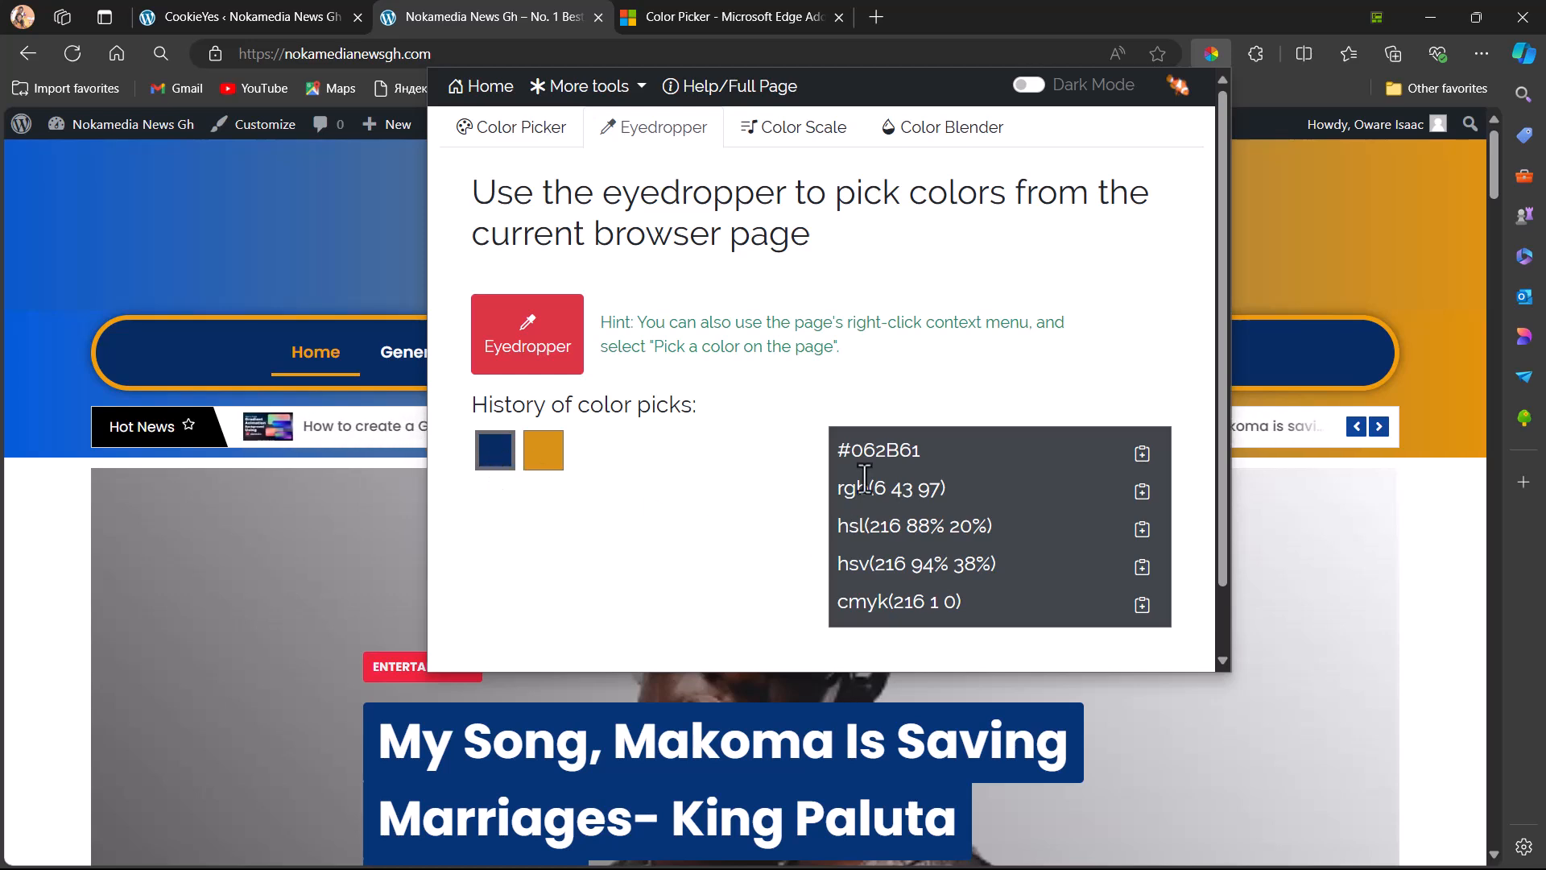
pyautogui.moveTo(851, 450); pyautogui.dragTo(925, 451)
pyautogui.rightClick(903, 447)
pyautogui.click(945, 462)
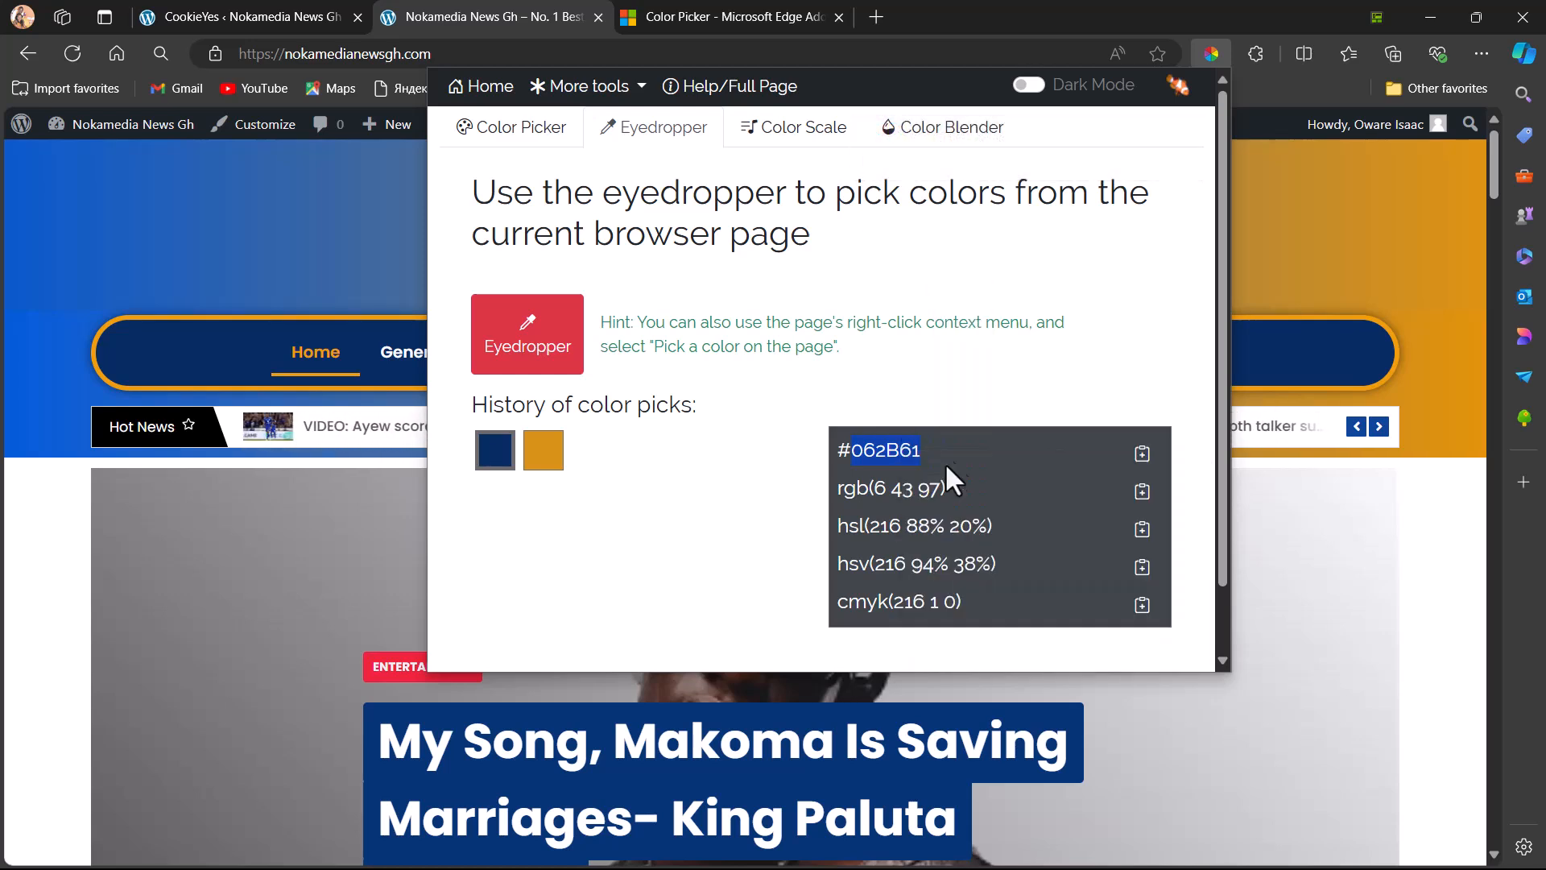
pyautogui.click(1252, 49)
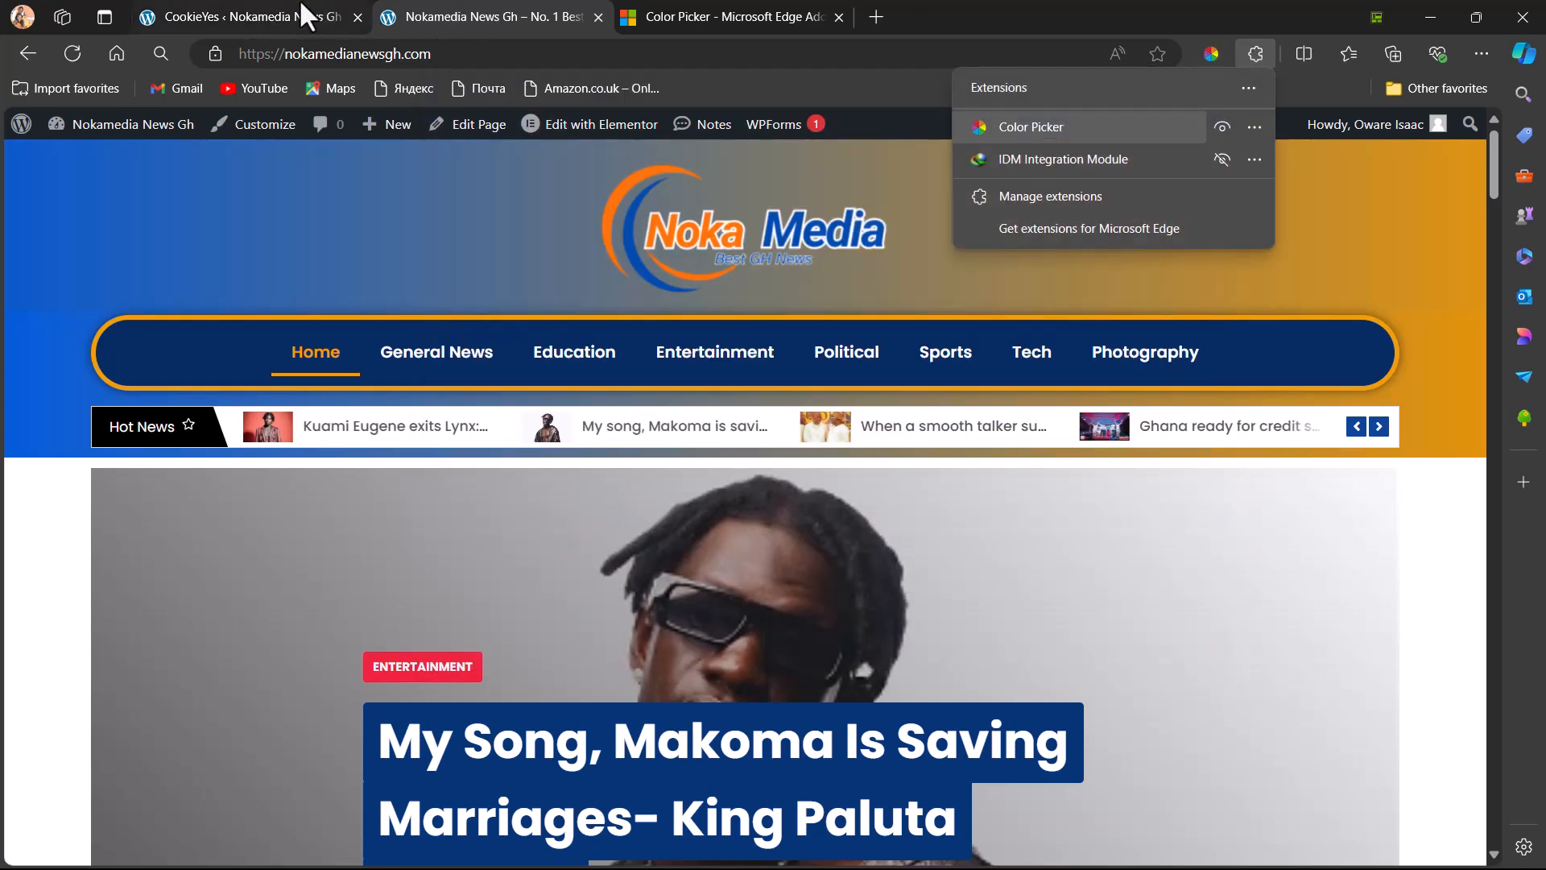
pyautogui.click(253, 24)
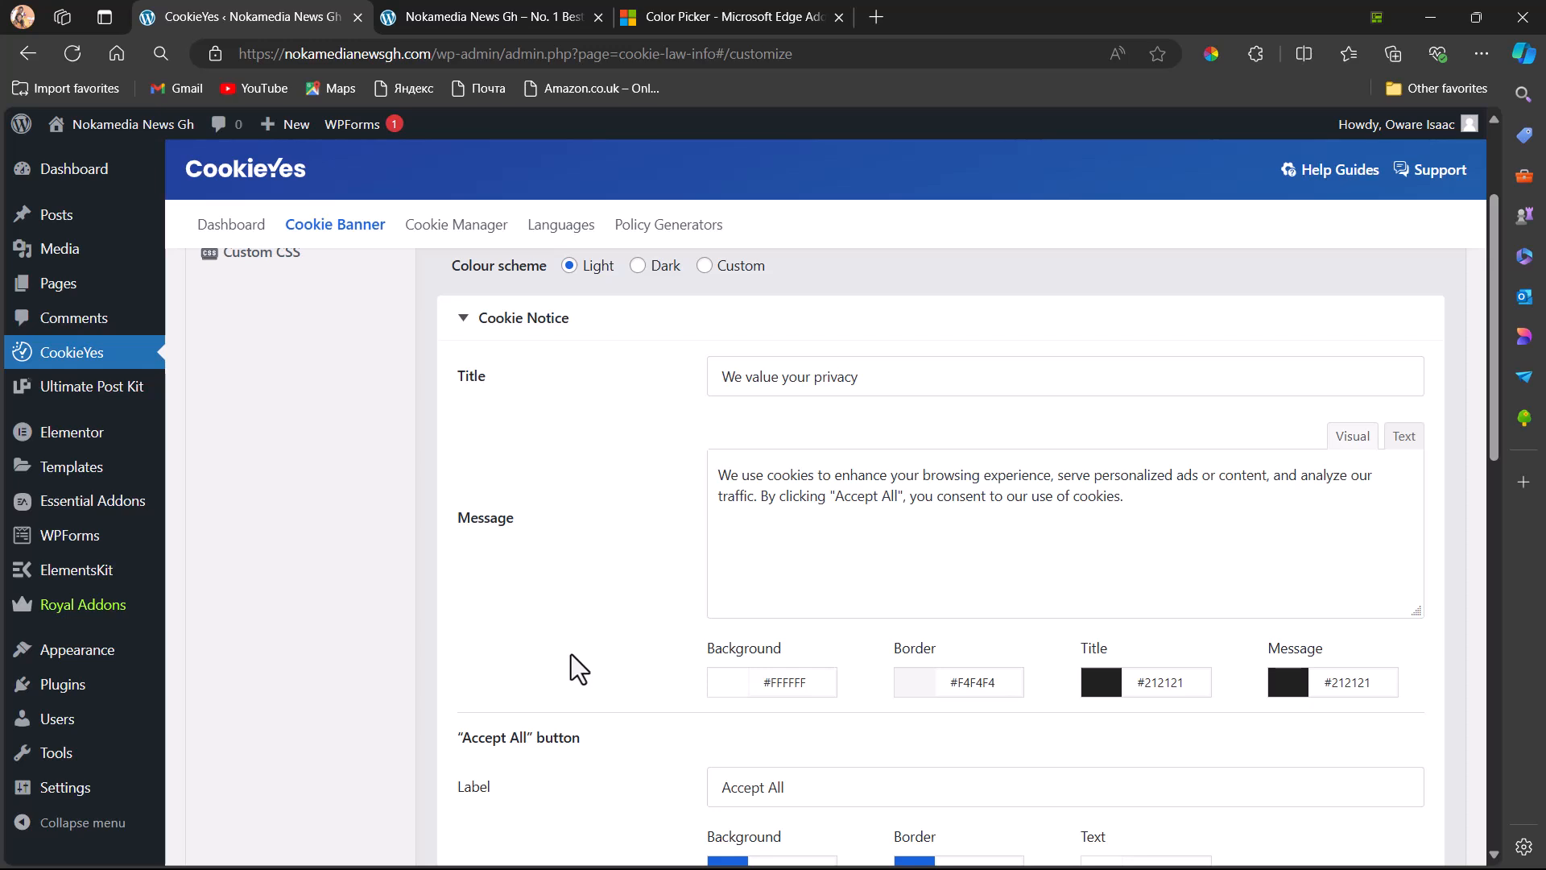
# Set the "Accept All" button's background colour to #062B61 in the Cookie Notice section
pyautogui.scroll(-3, 570, 653)
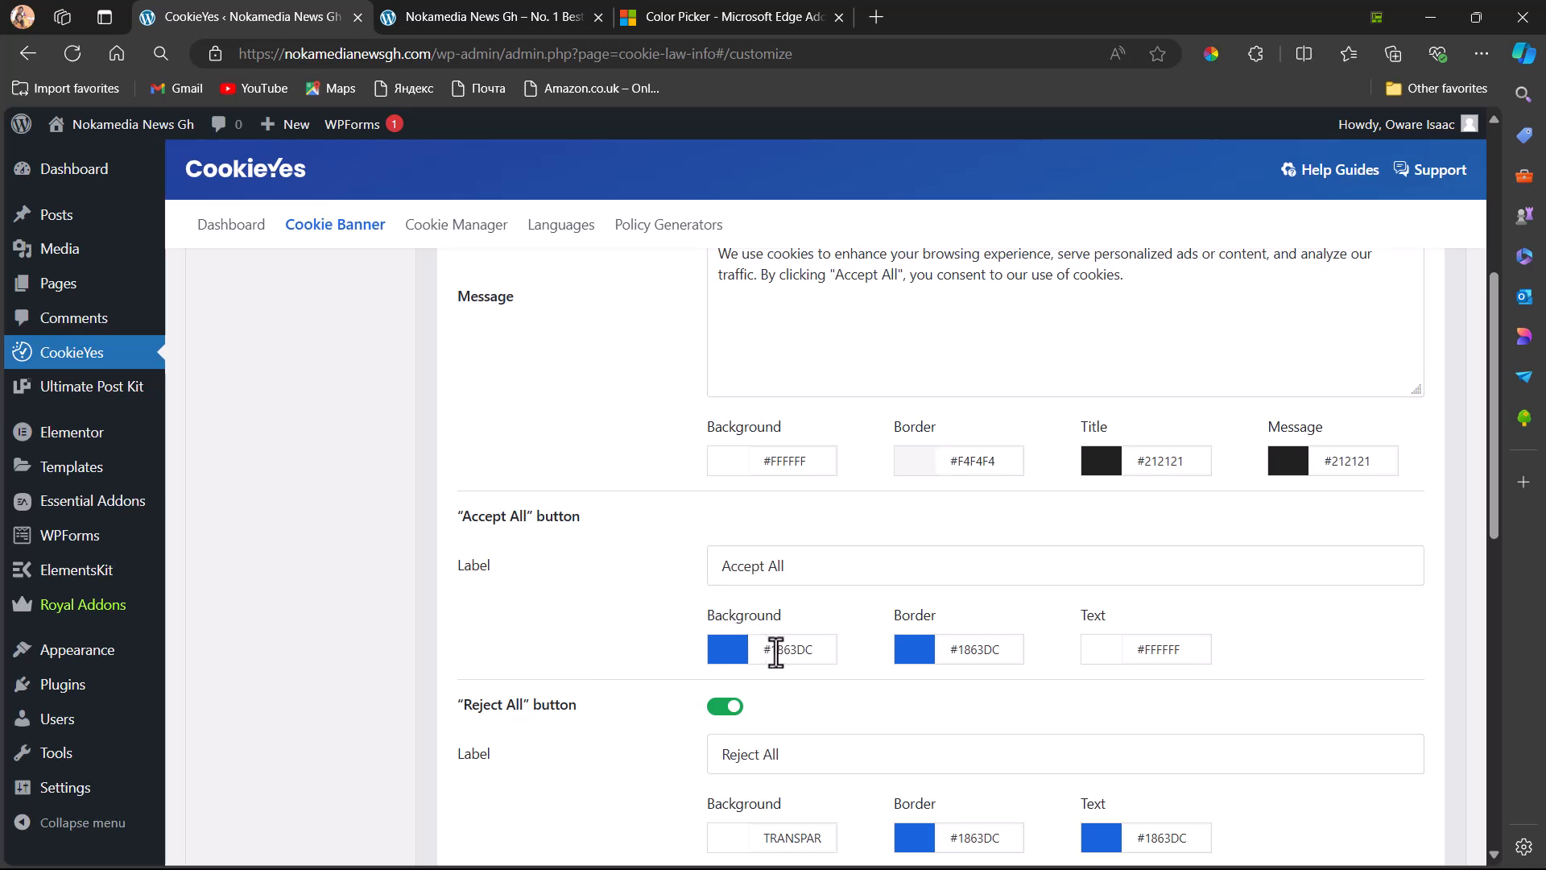
pyautogui.moveTo(773, 649); pyautogui.dragTo(816, 650)
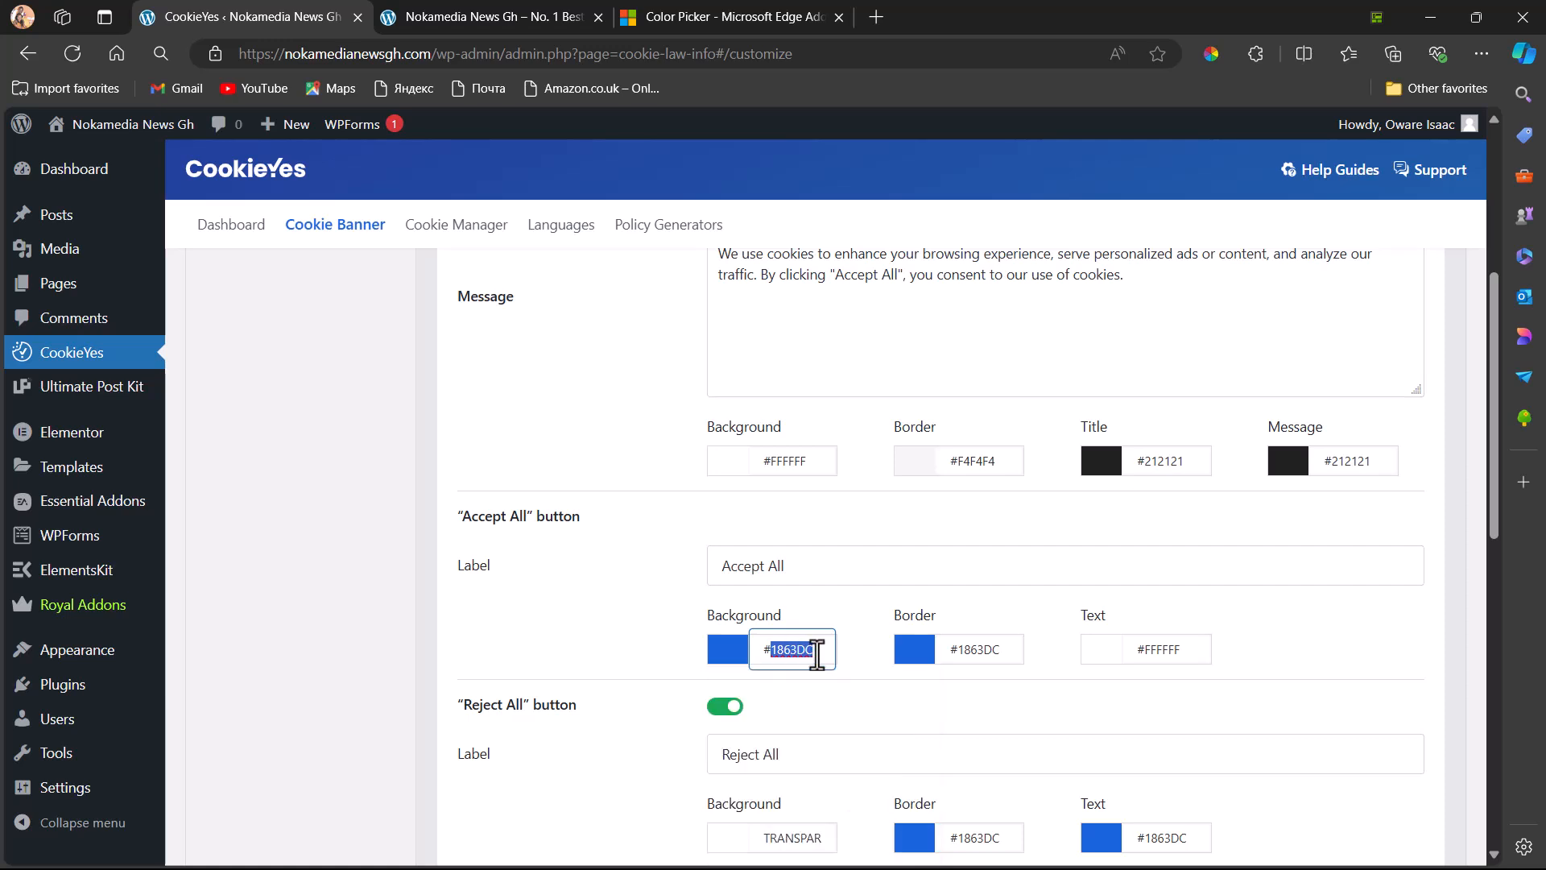
pyautogui.press('BackSpace')
pyautogui.hotkey('ctrl', 'v')
pyautogui.press('Home')
pyautogui.press('Delete')
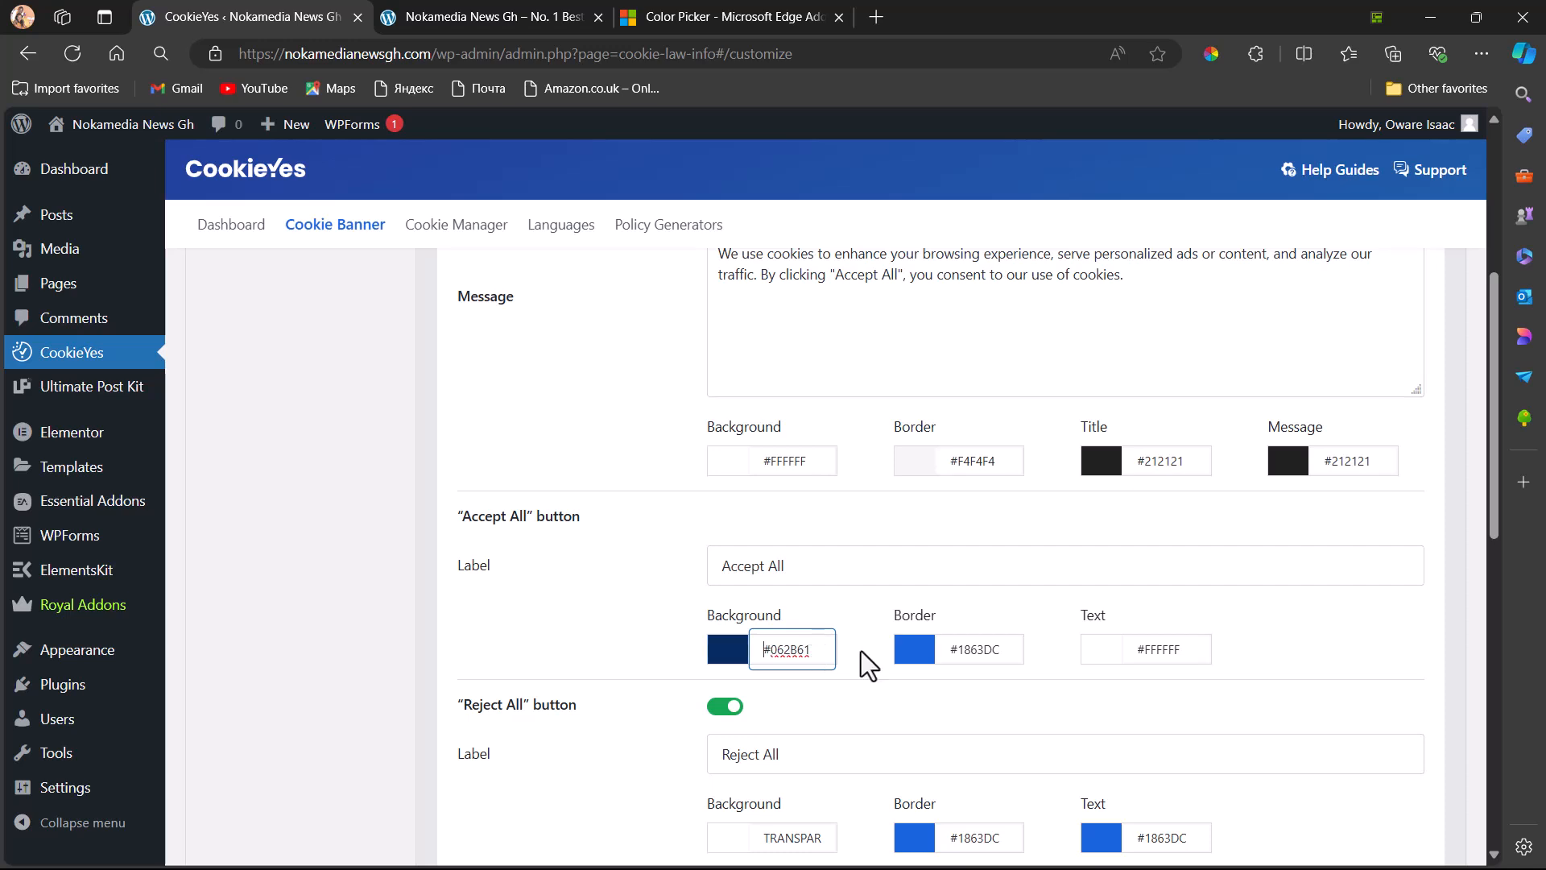
# Set the "Accept All" button's border colour to #062B61 and close the colour chooser
pyautogui.click(996, 652)
pyautogui.doubleClick(996, 656)
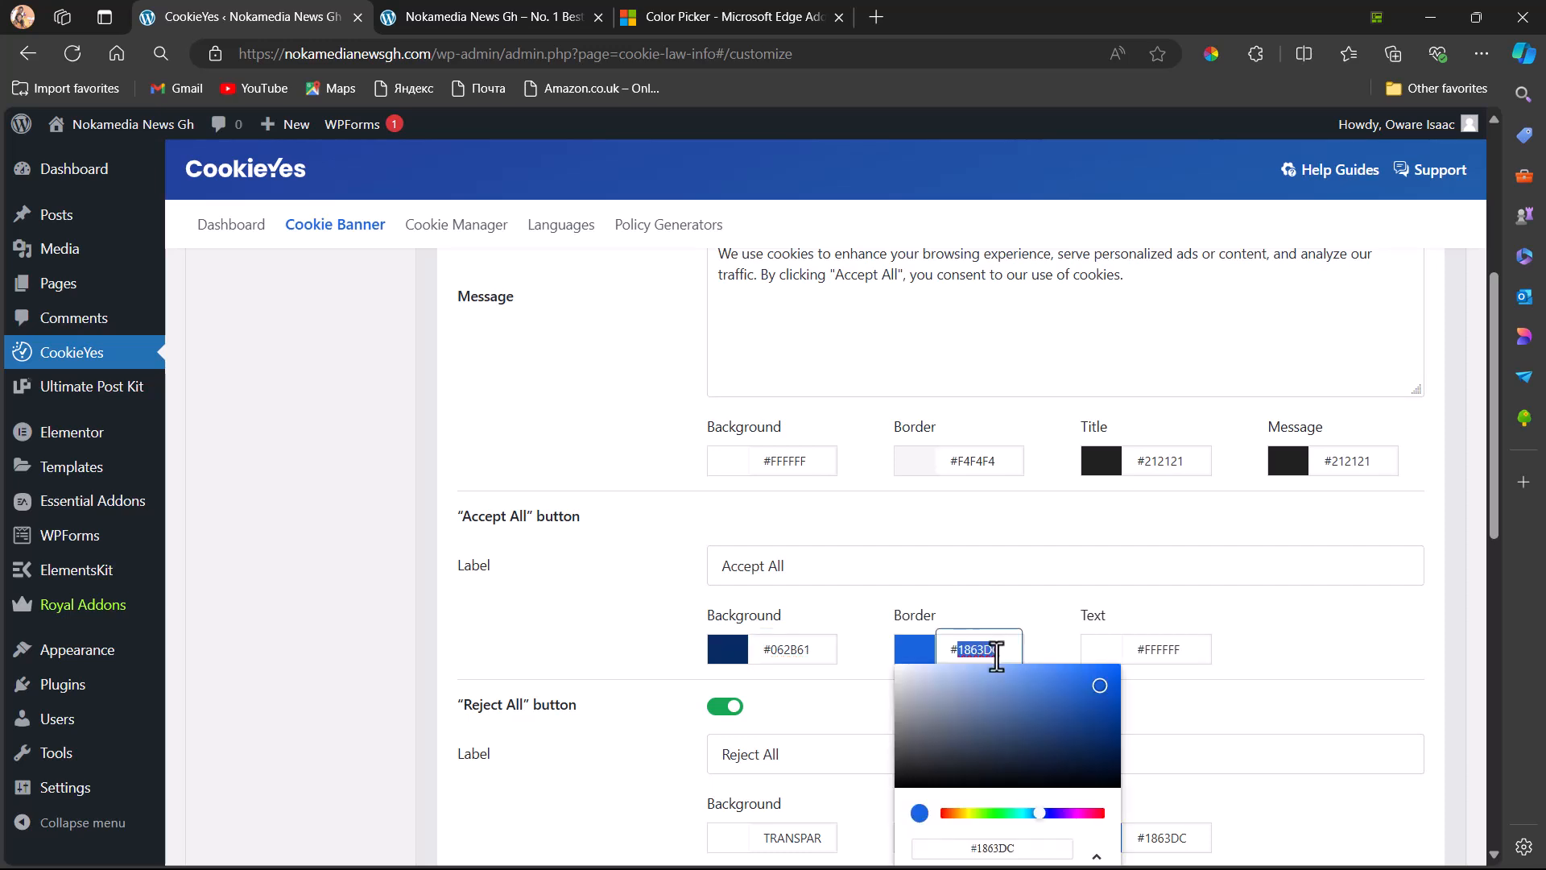
pyautogui.press('BackSpace')
pyautogui.press('BackSpace')
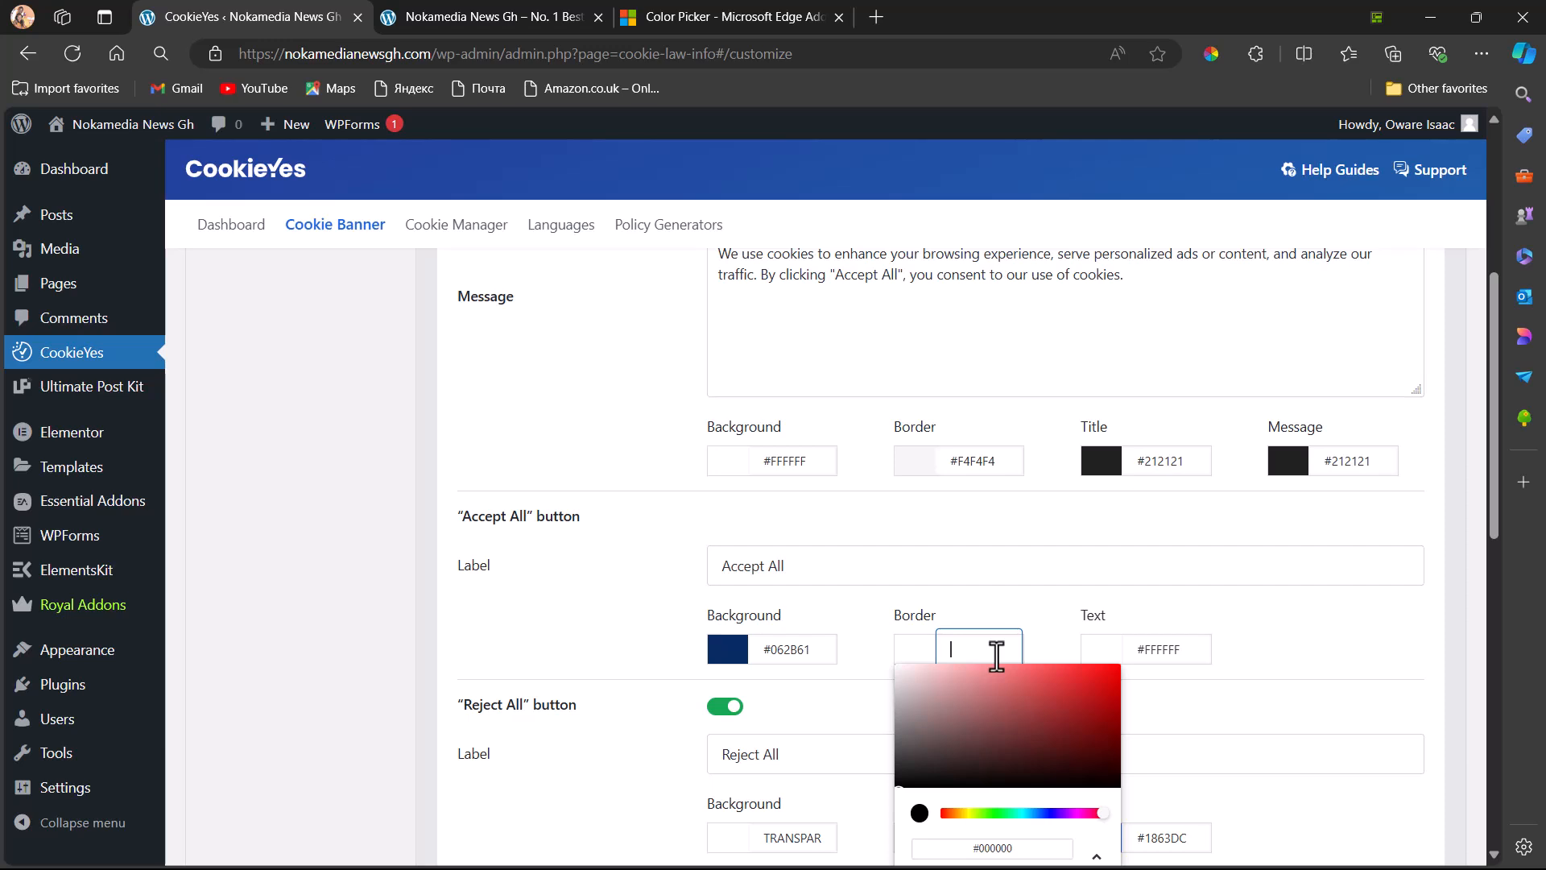
pyautogui.hotkey('ctrl', 'v')
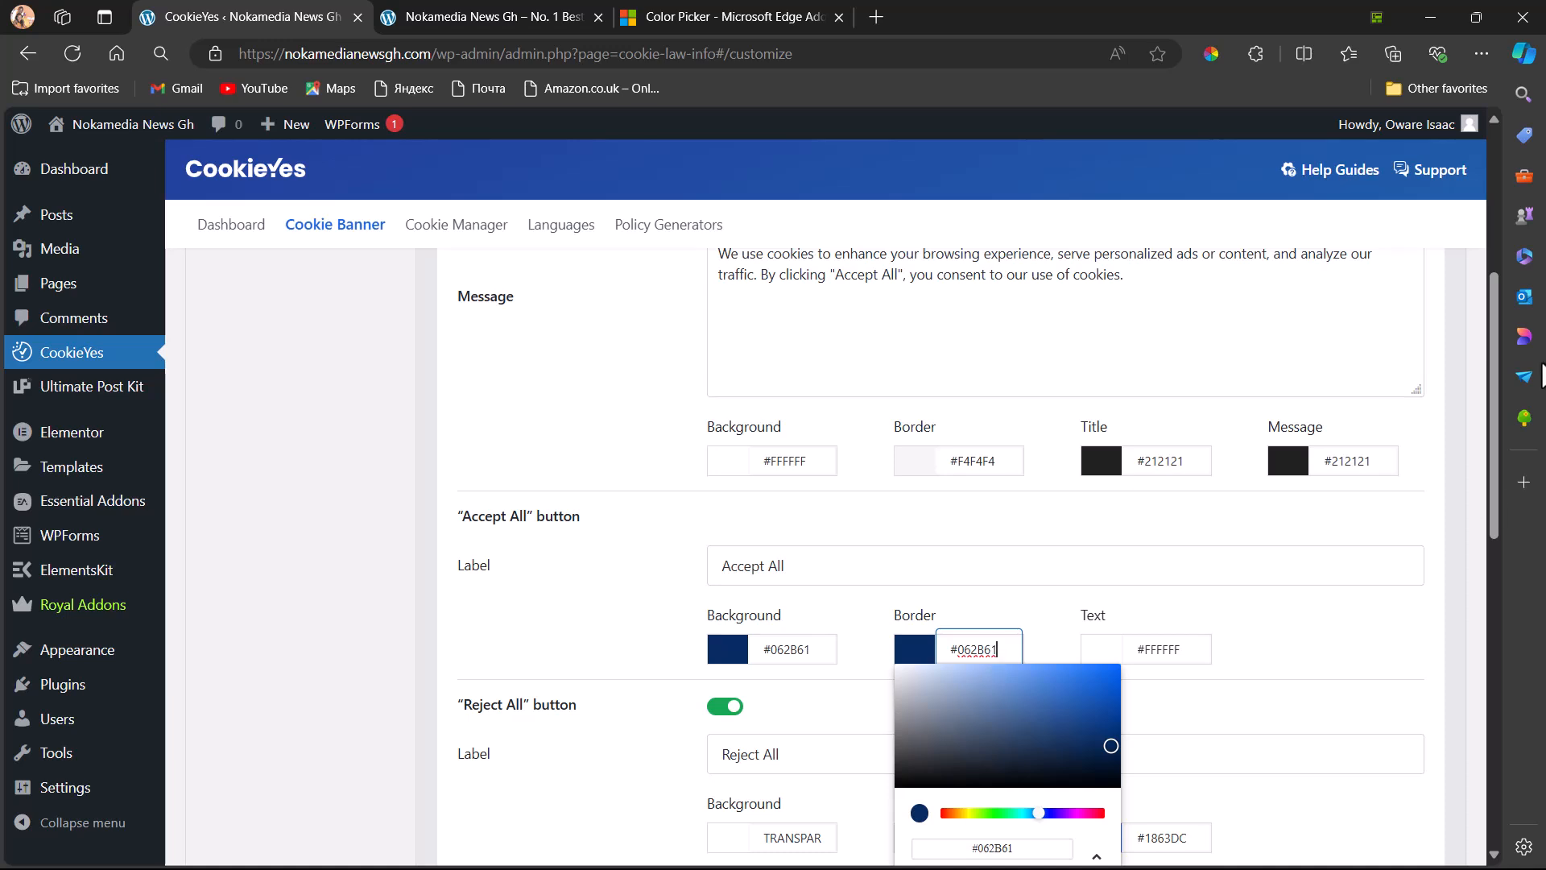
pyautogui.moveTo(1493, 359); pyautogui.dragTo(1504, 484)
pyautogui.moveTo(1505, 484); pyautogui.dragTo(1494, 408)
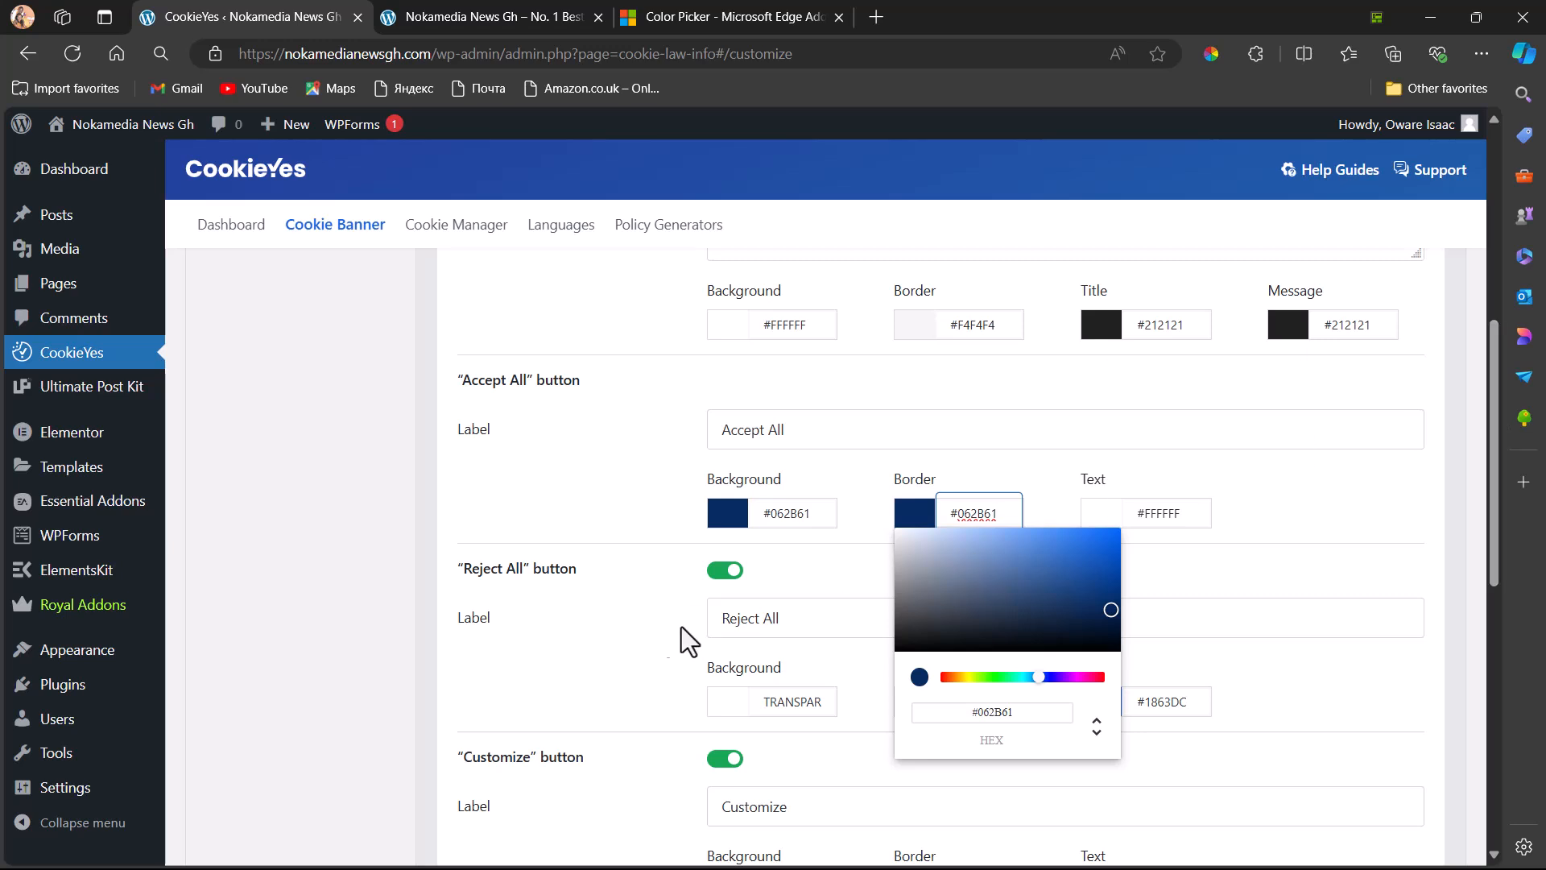
pyautogui.click(1291, 489)
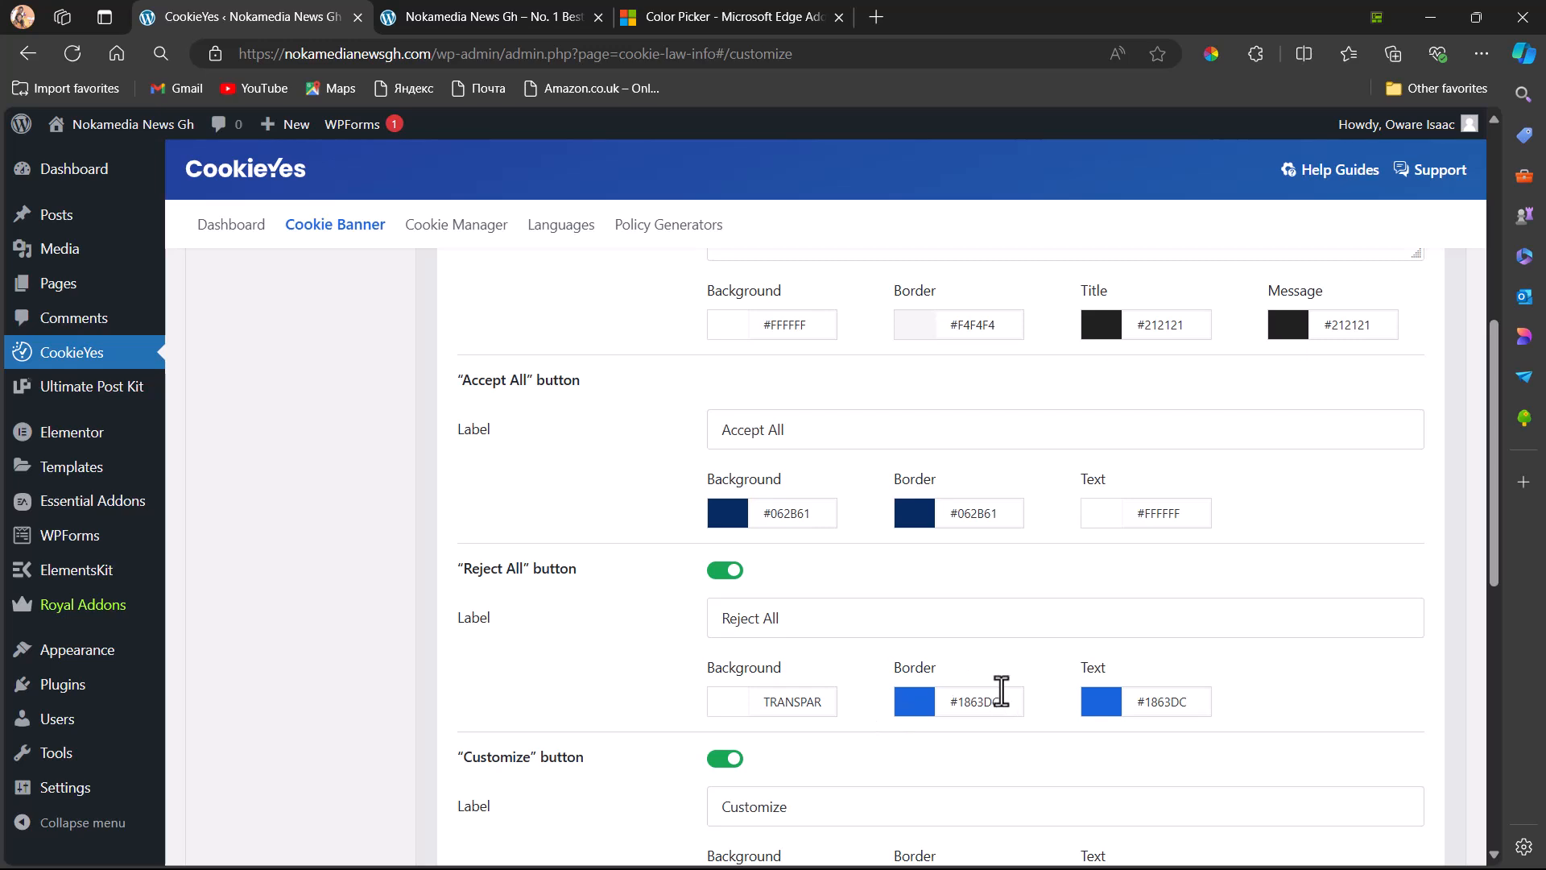
# Set the "Reject All" button's border and text colours to #062B61
pyautogui.moveTo(1005, 701); pyautogui.dragTo(941, 696)
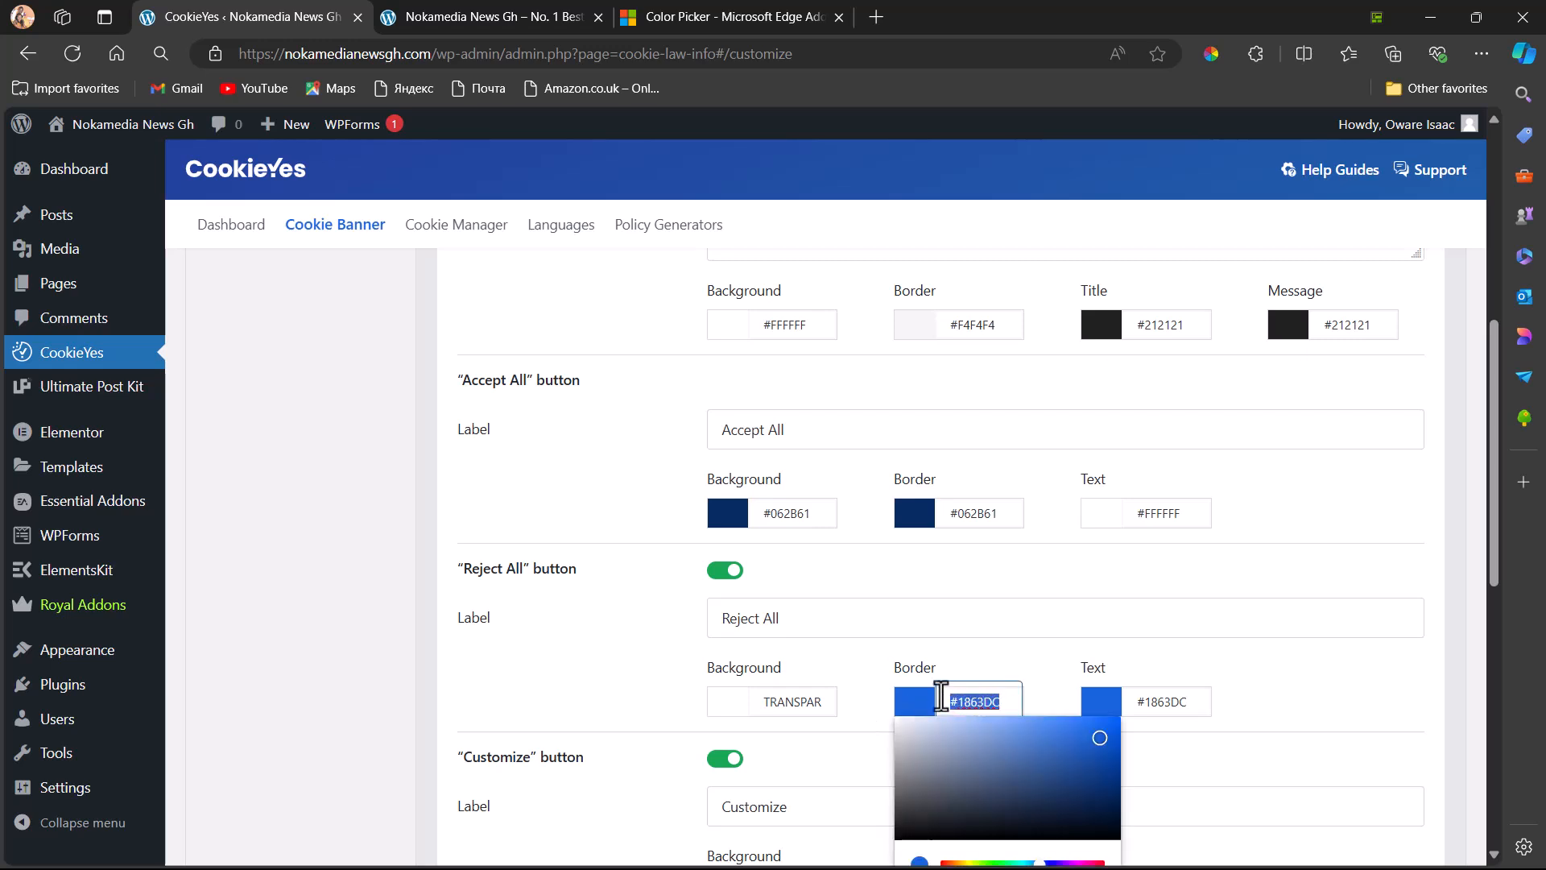
pyautogui.hotkey('ctrl', 'v')
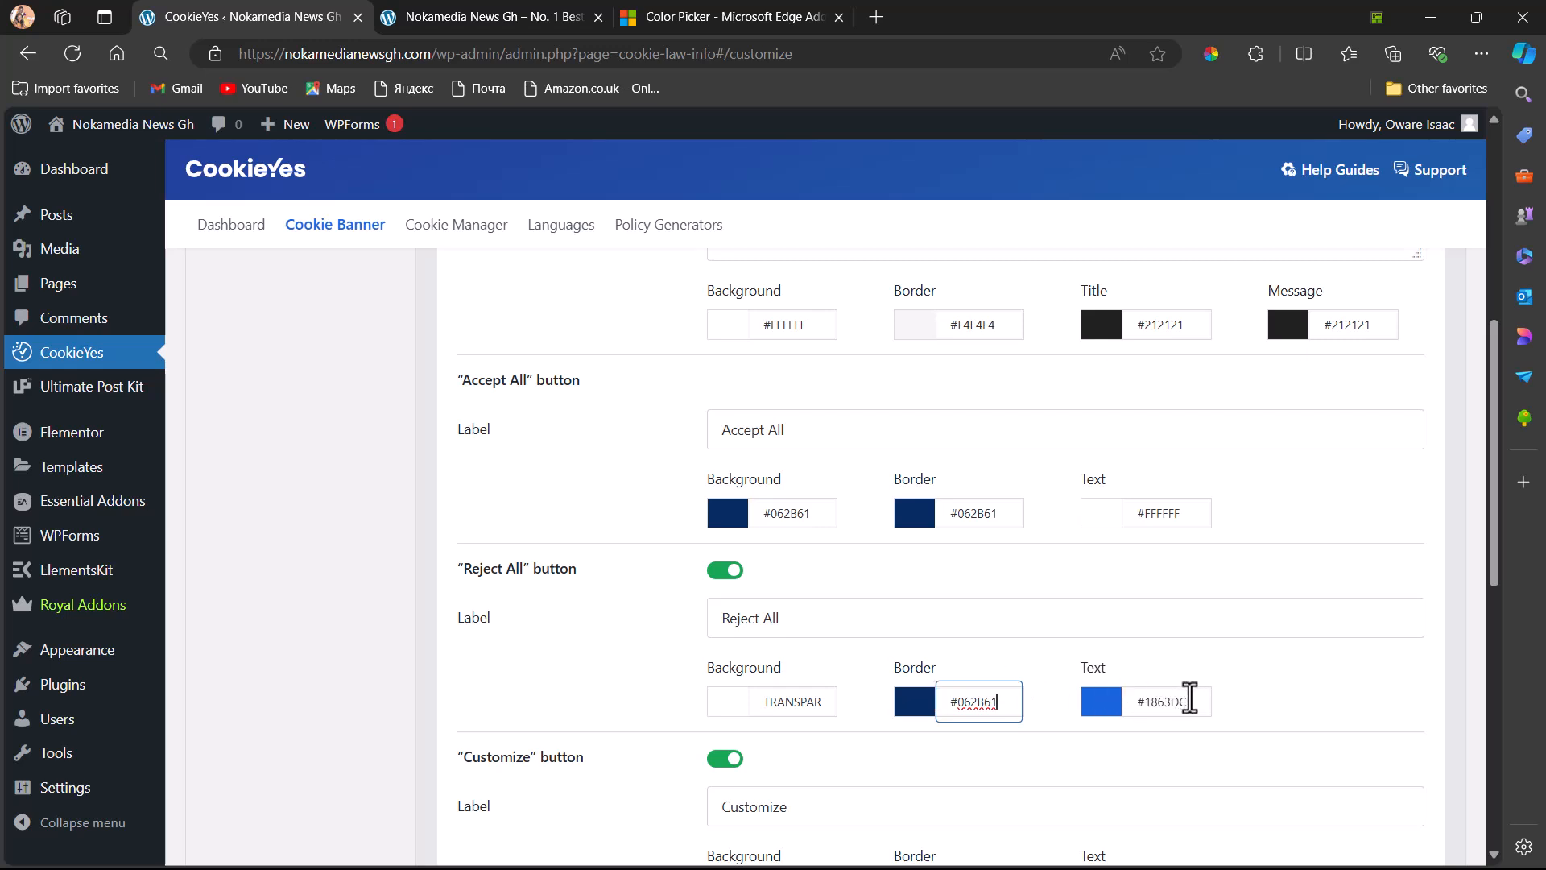
pyautogui.moveTo(1190, 699); pyautogui.dragTo(1128, 701)
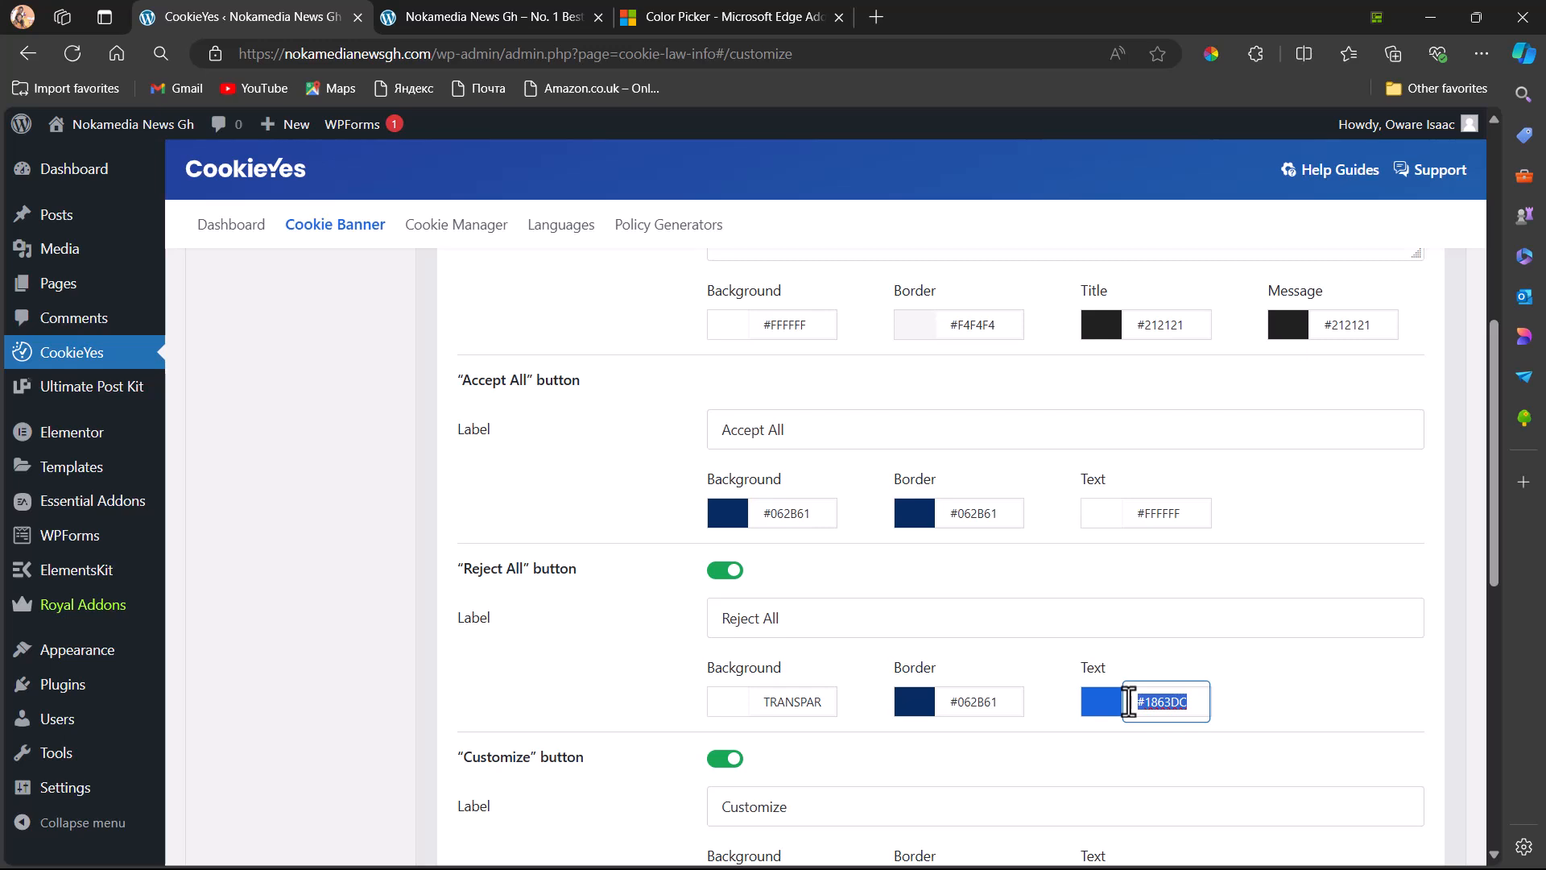
pyautogui.press('BackSpace')
pyautogui.hotkey('ctrl', 'v')
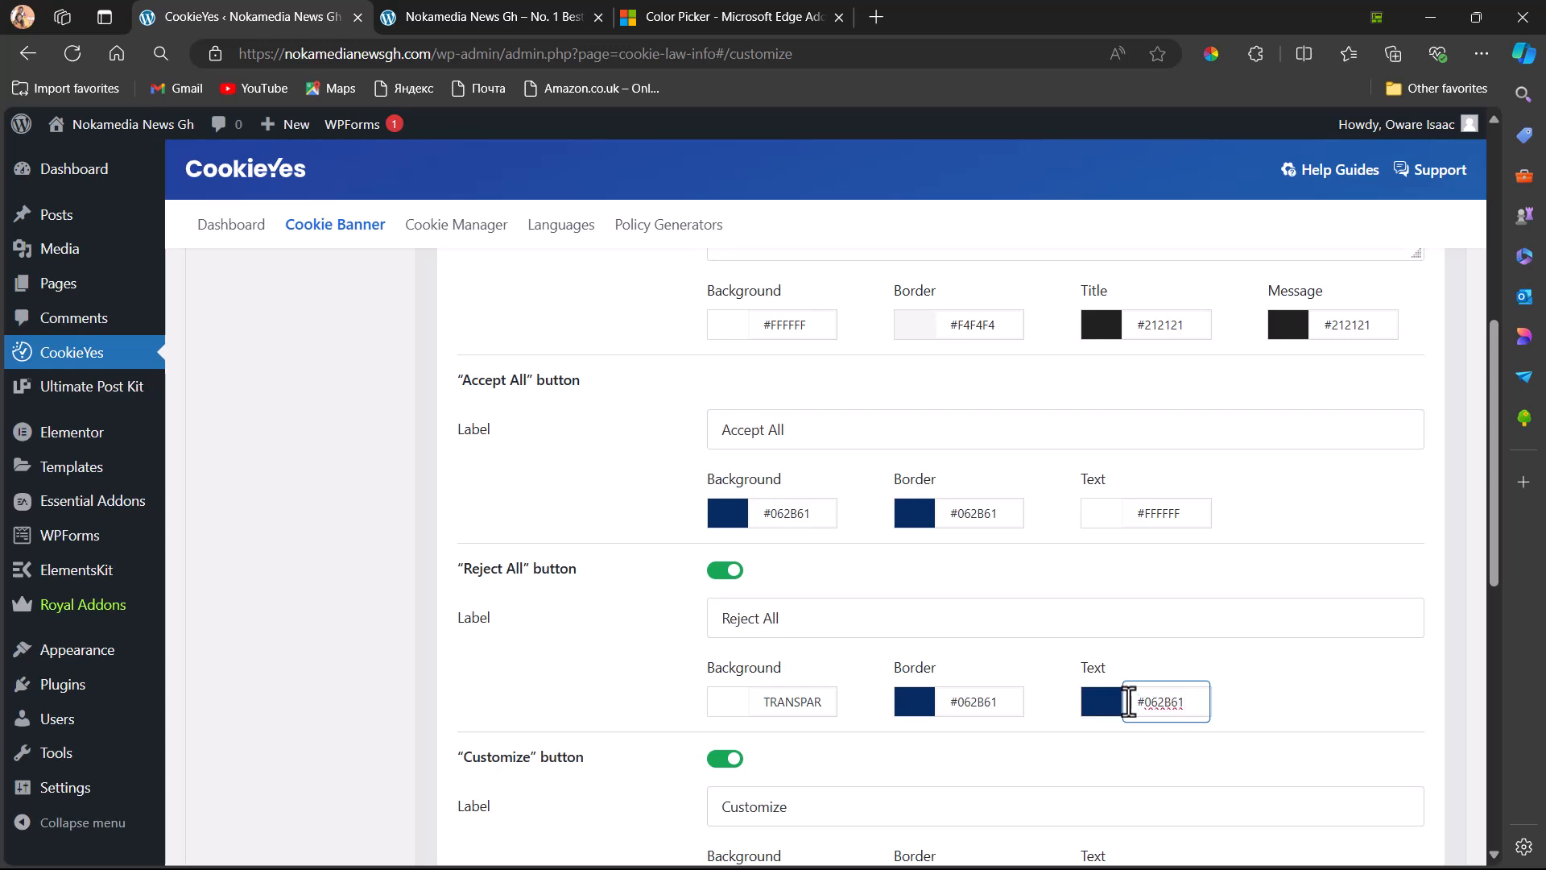
# Set the "Customize" button's border and text colours to #062B61
pyautogui.scroll(-3, 1128, 701)
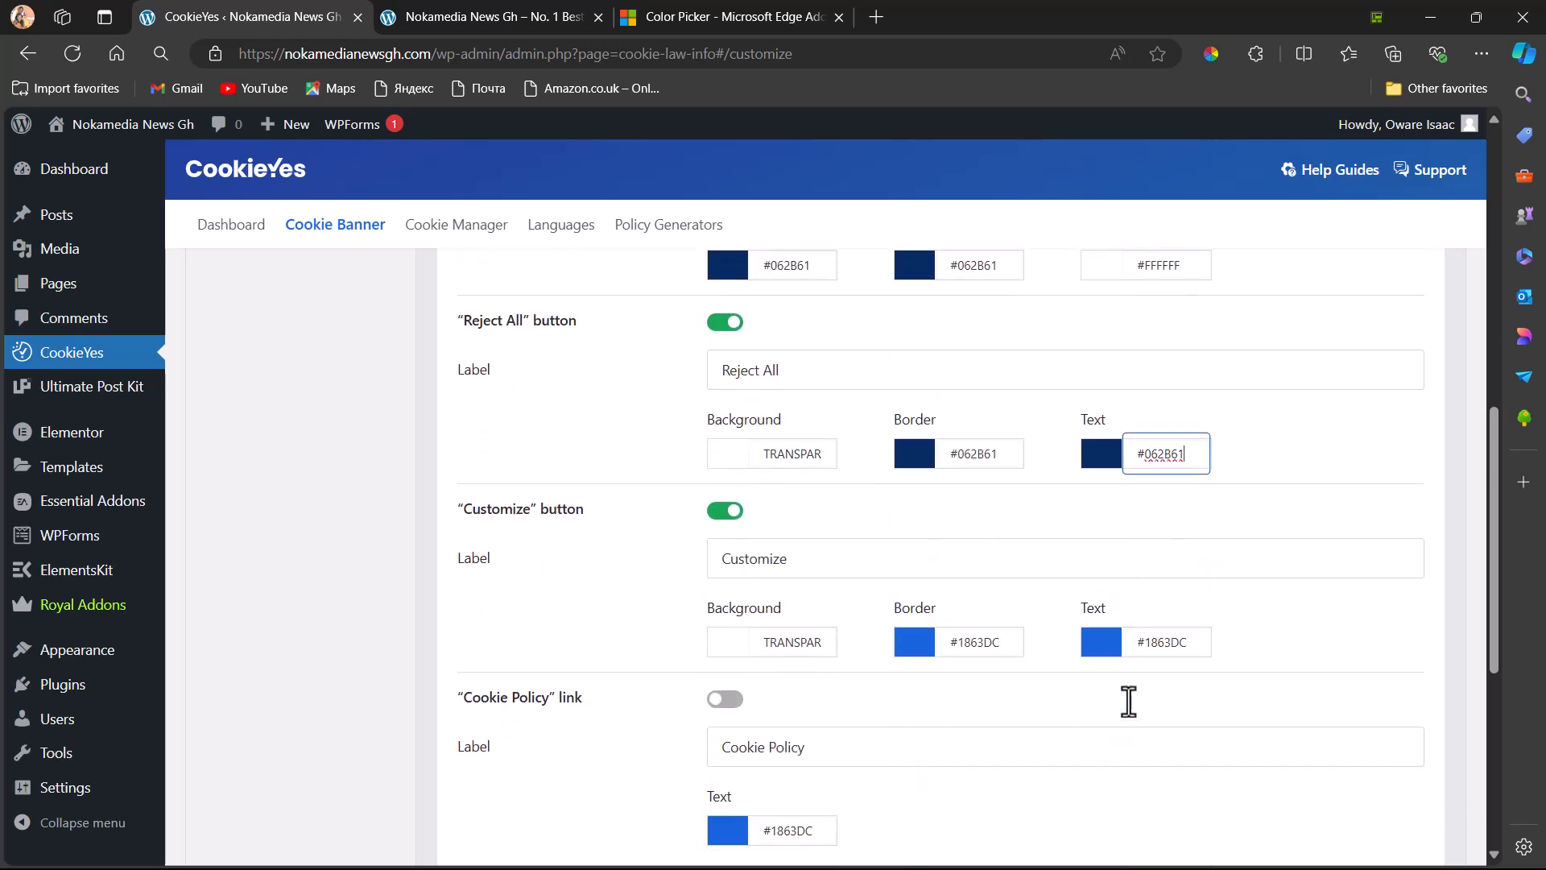
pyautogui.scroll(-1, 1128, 702)
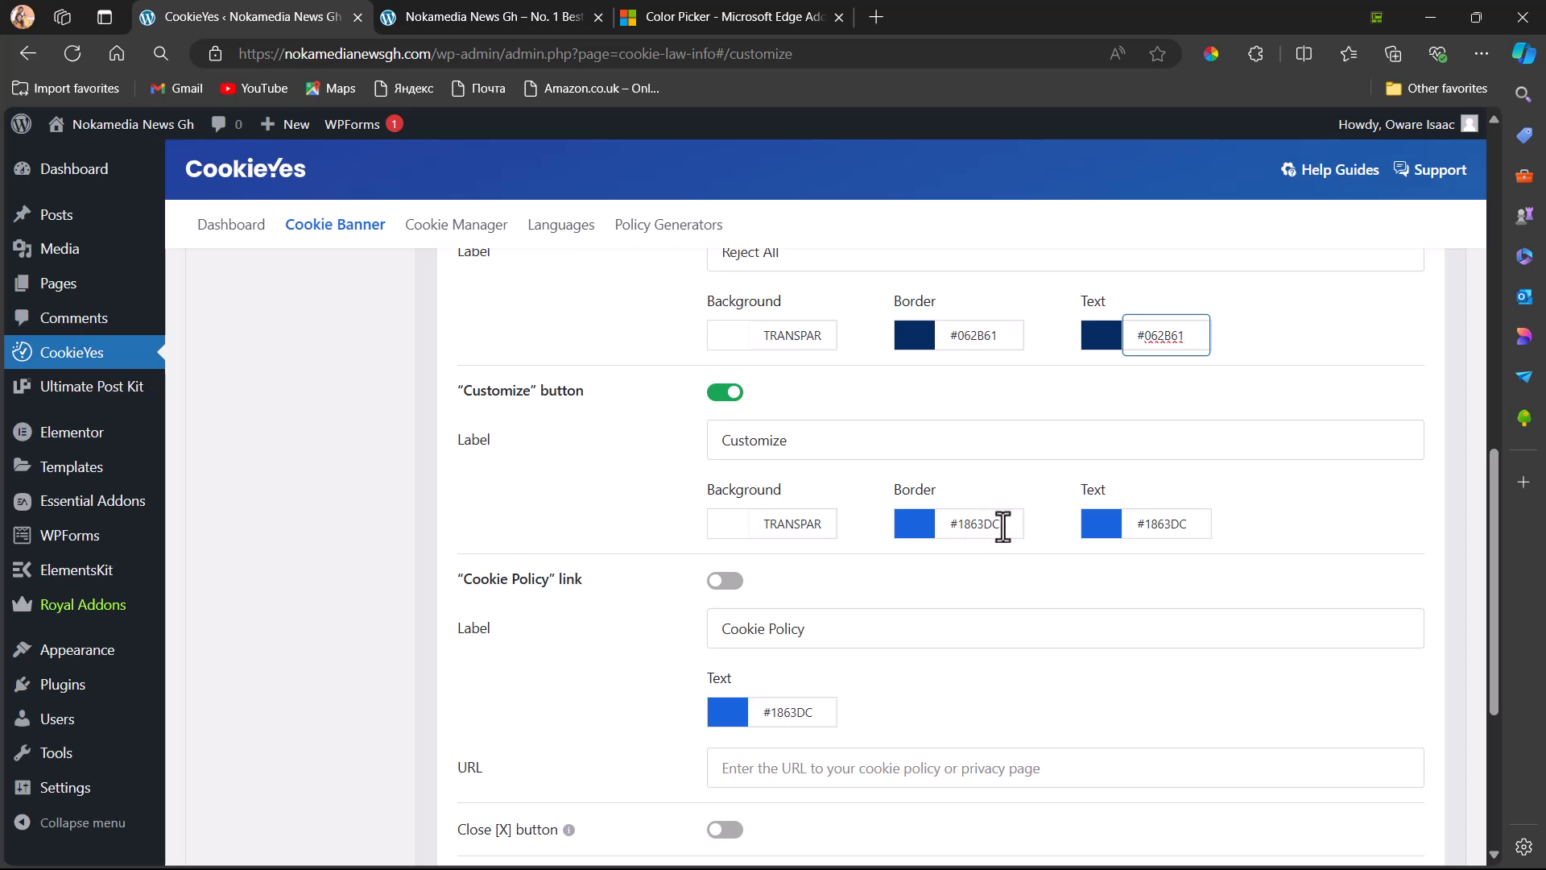
pyautogui.click(957, 524)
pyautogui.hotkey('ctrl', 'v')
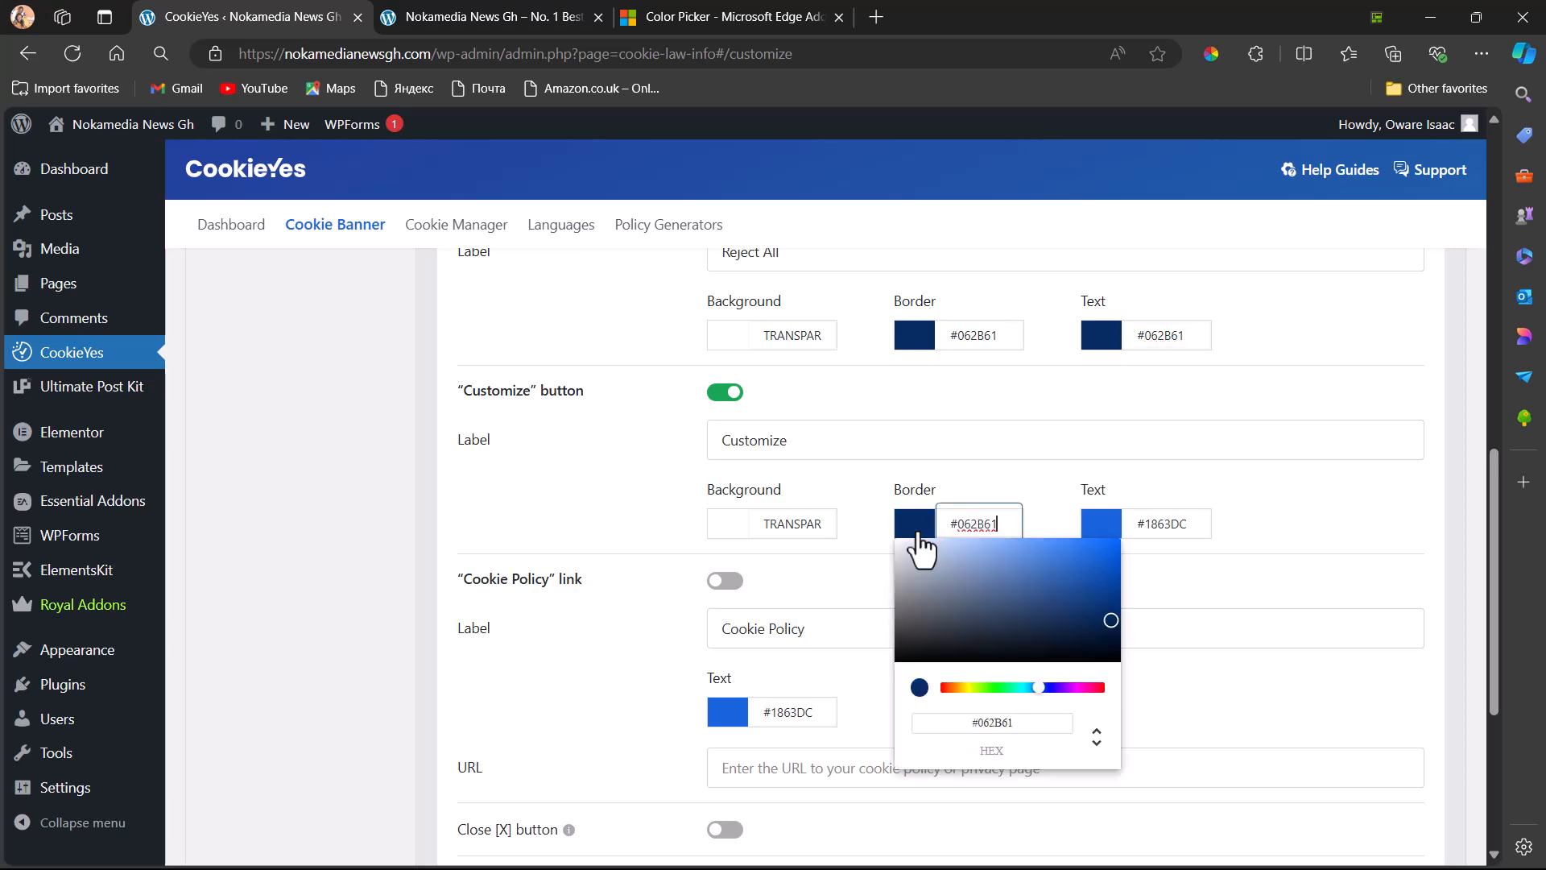
pyautogui.click(1180, 523)
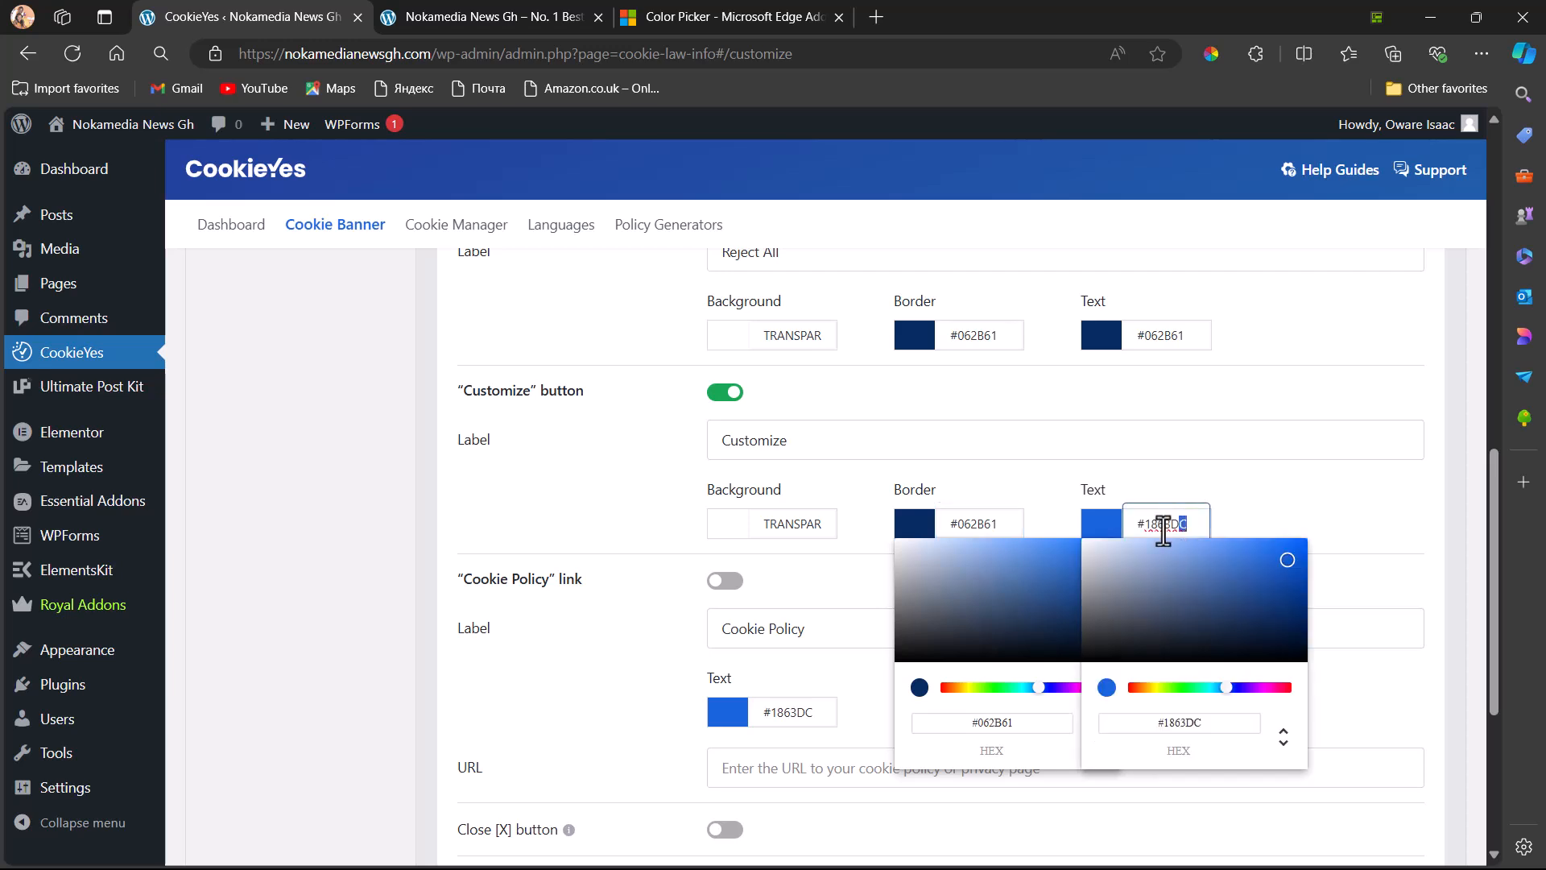
pyautogui.write('#062B61')
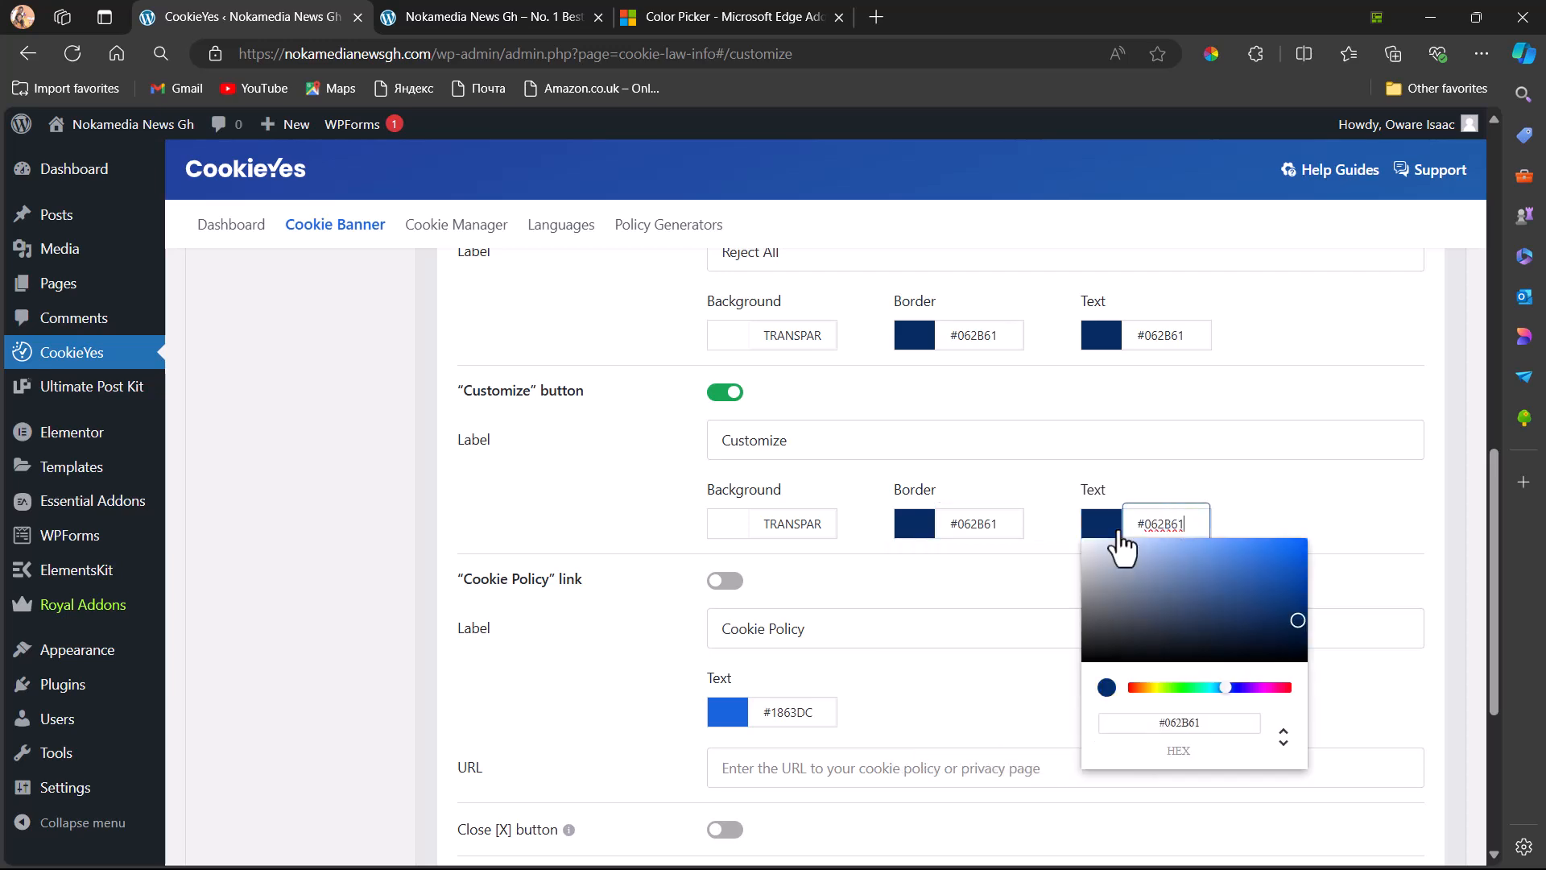
# Replace the "Cookie Policy" link's text colour with #062B61
pyautogui.click(823, 713)
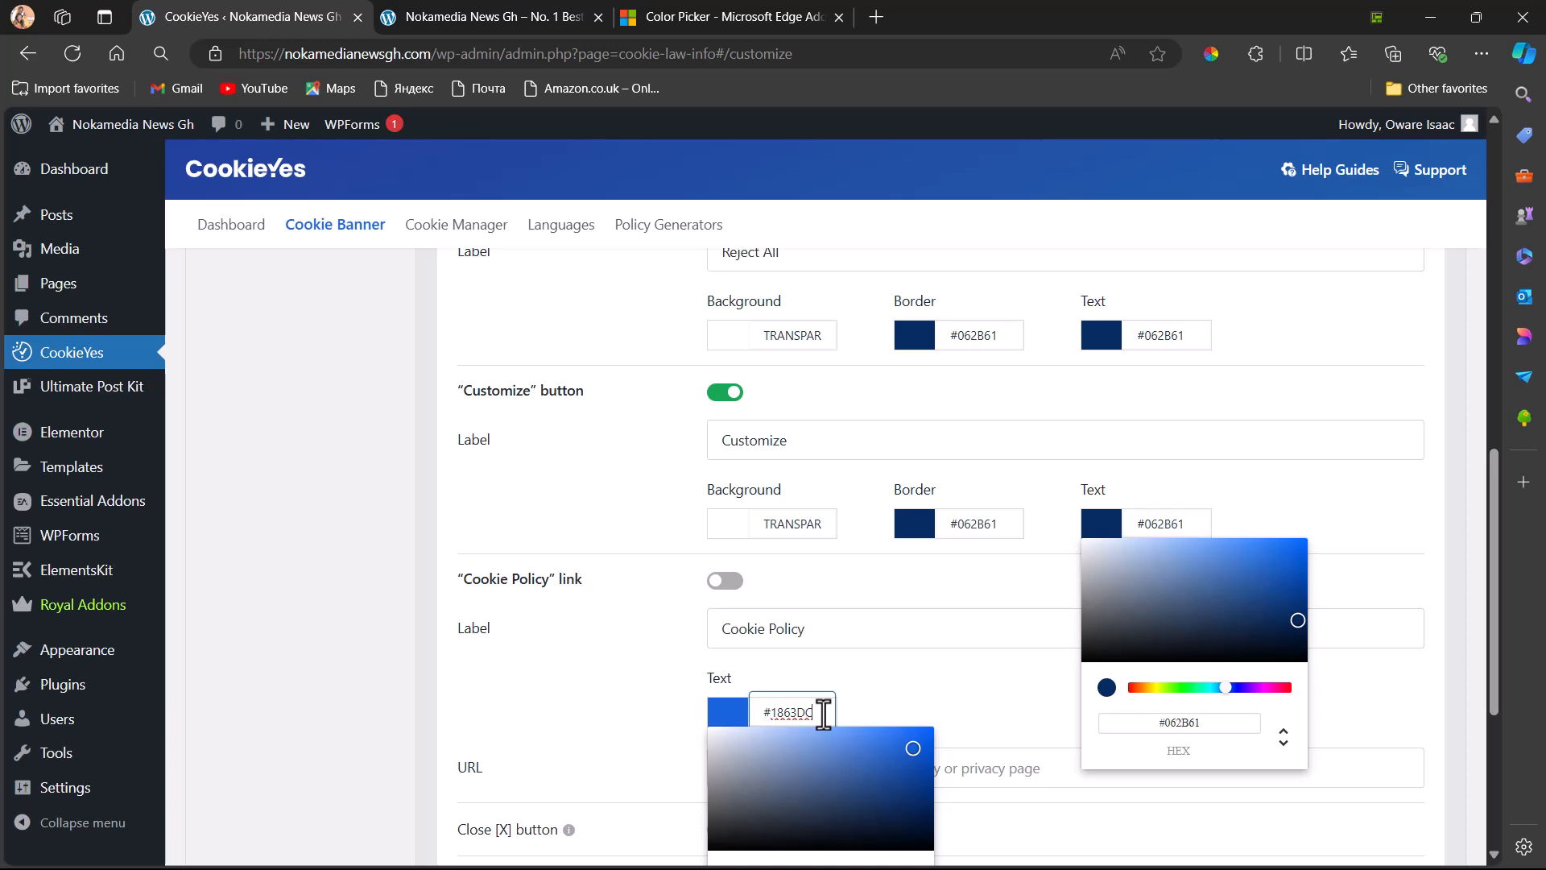
pyautogui.moveTo(822, 713); pyautogui.dragTo(757, 711)
pyautogui.press('BackSpace')
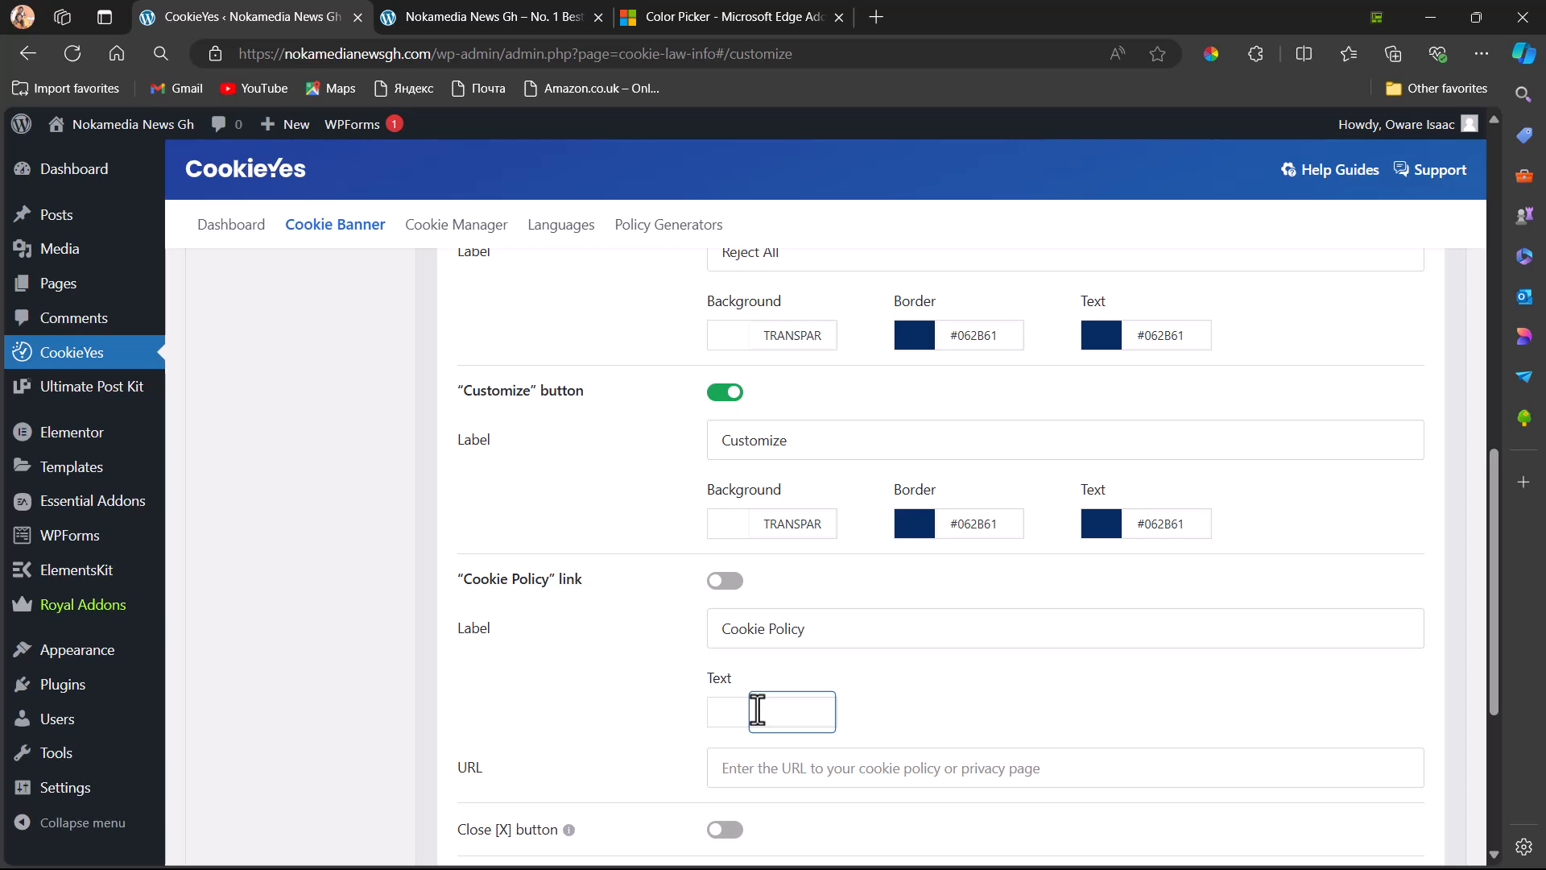
pyautogui.write('#062B61')
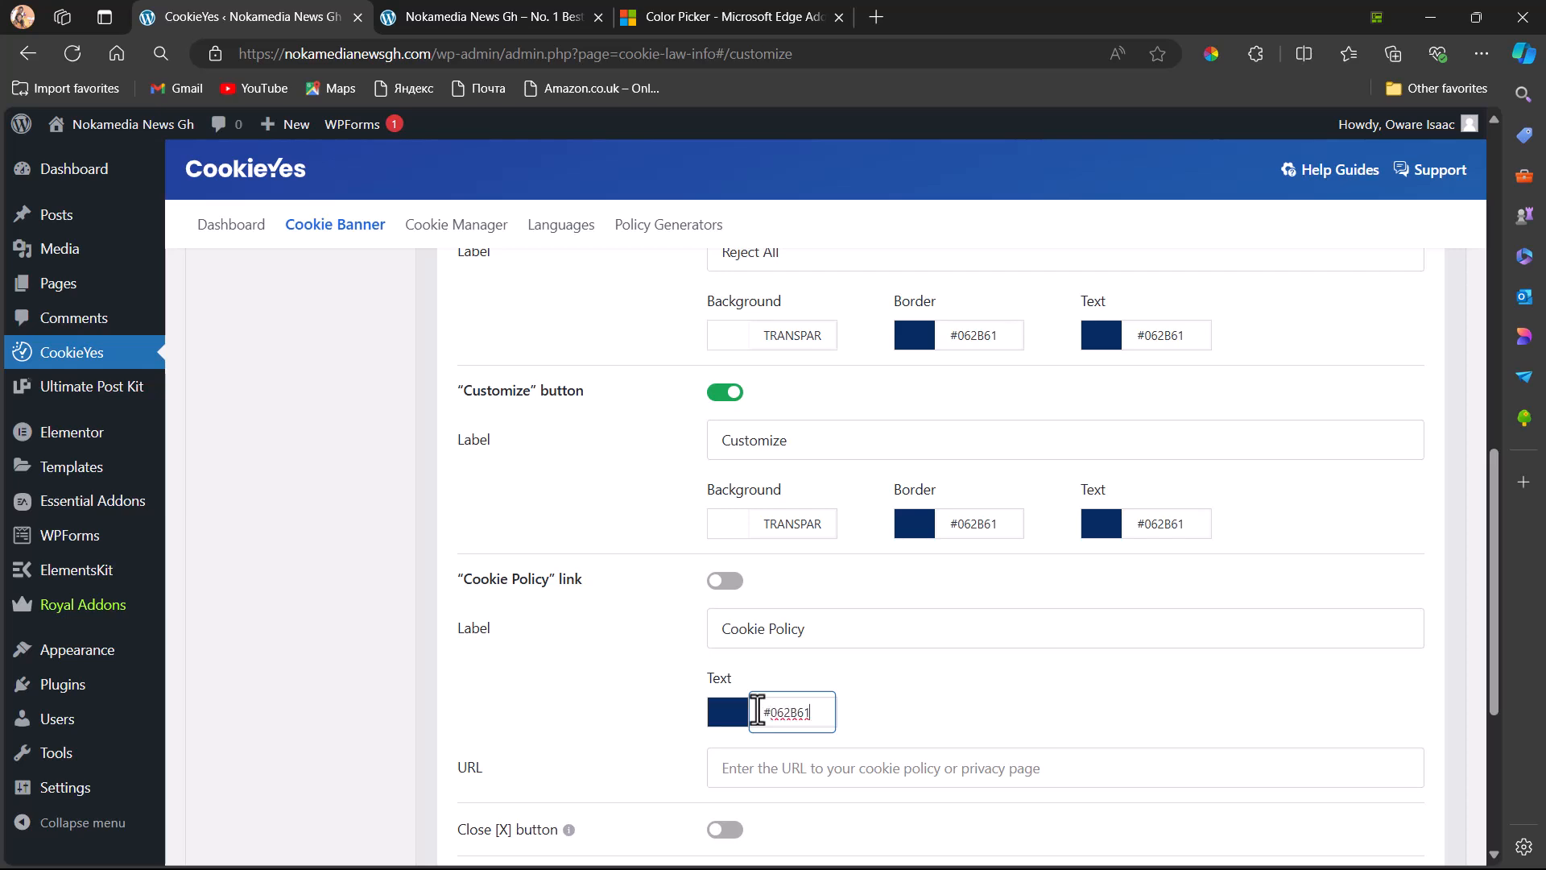
# Publish the cookie banner's colour changes and turn on the banner preview
pyautogui.scroll(-5, 757, 711)
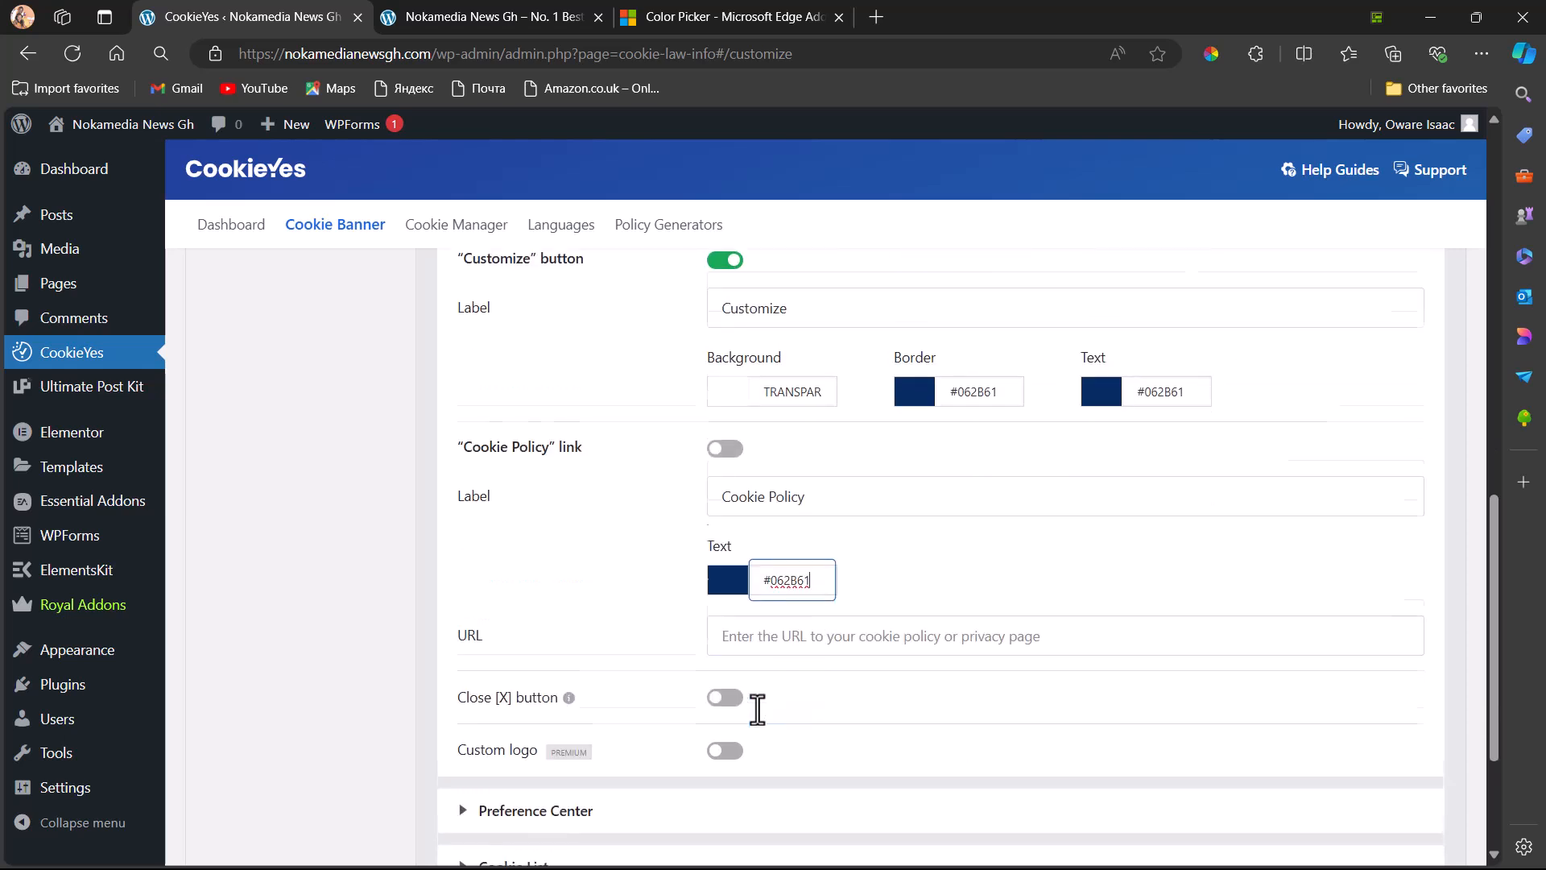
pyautogui.scroll(12, 757, 711)
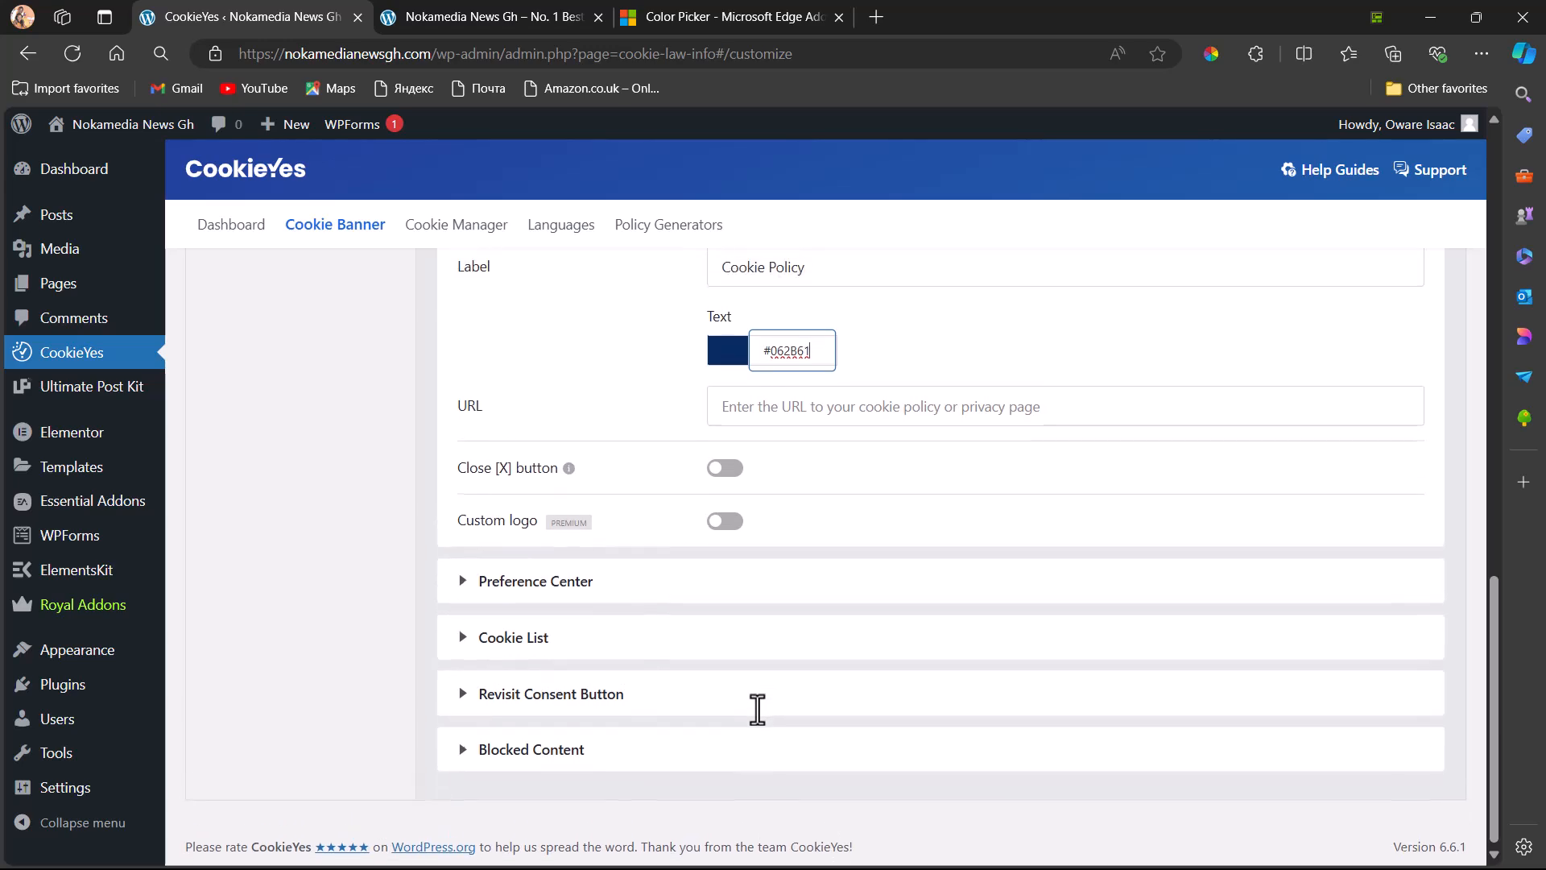
pyautogui.scroll(5, 757, 712)
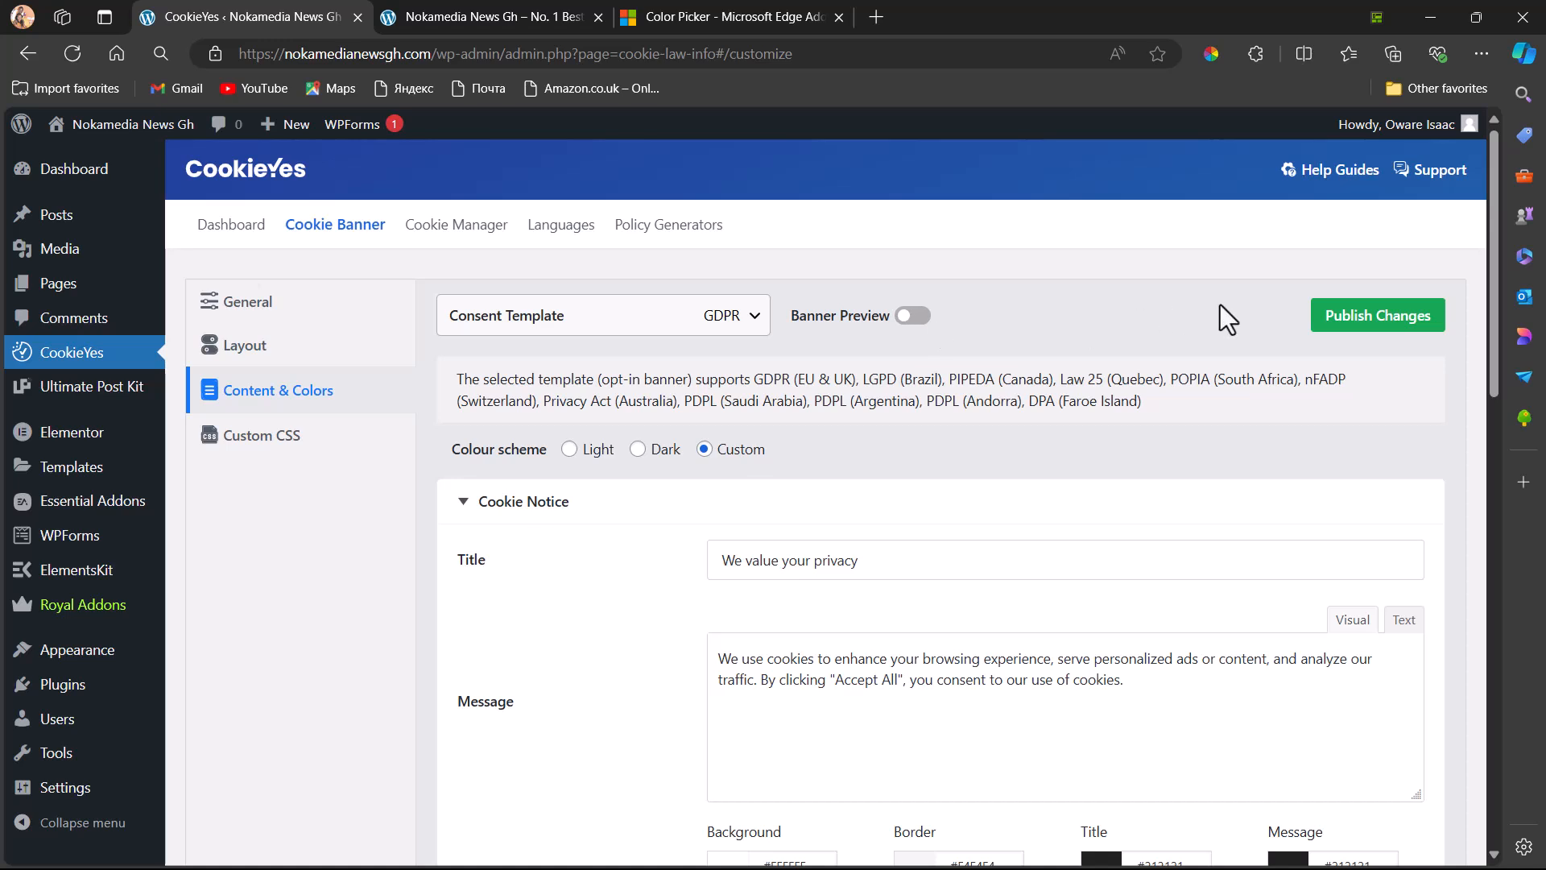
pyautogui.click(1373, 318)
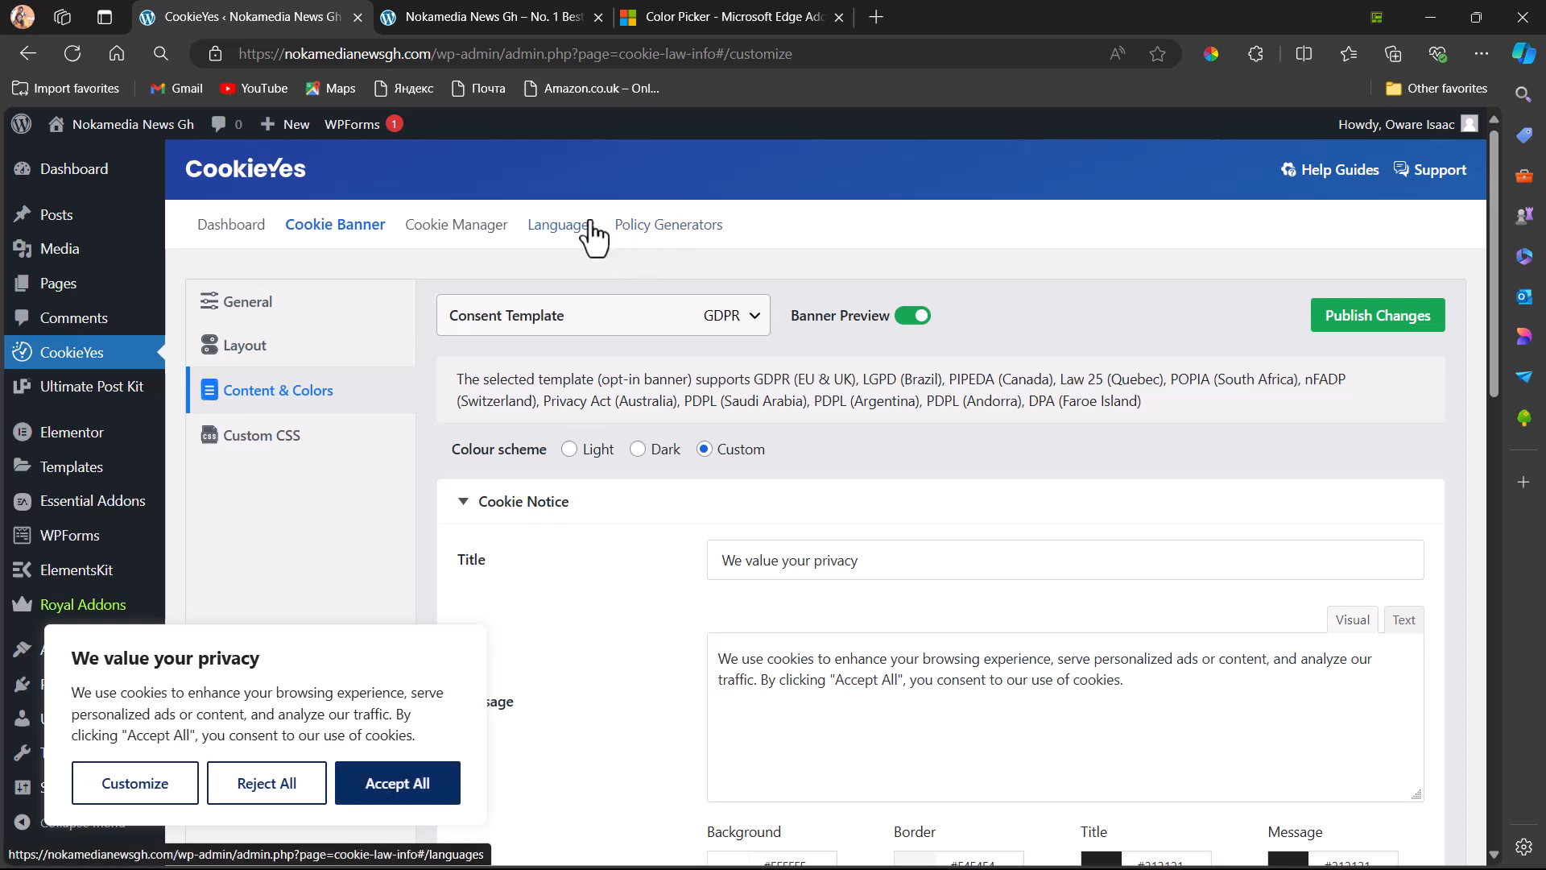
# Switch to the live news site's homepage and reload it to check the published cookie banner
pyautogui.click(490, 18)
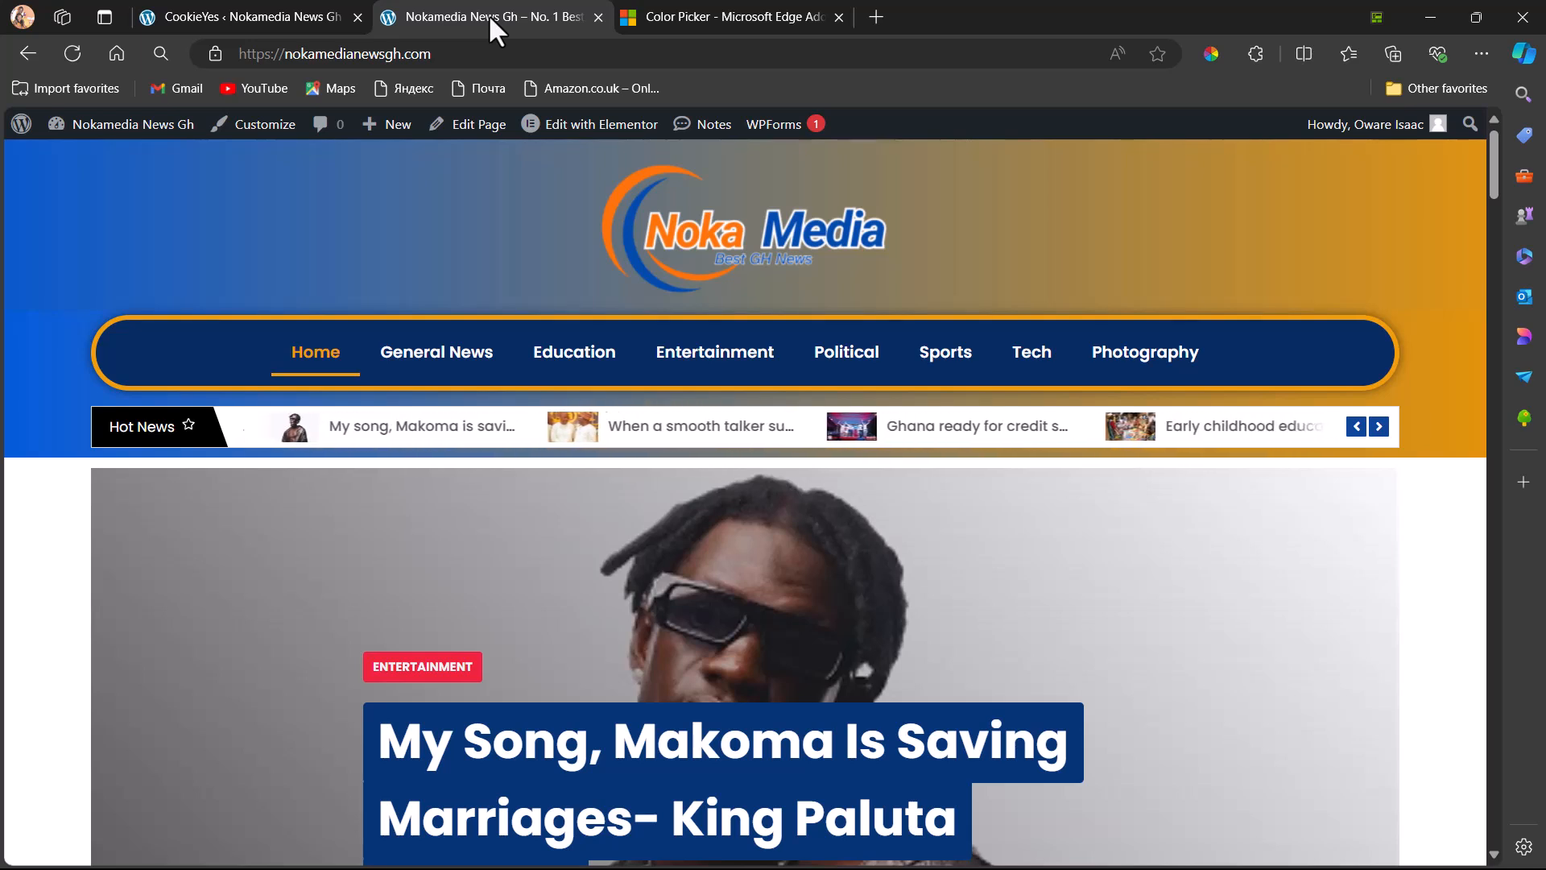
pyautogui.click(68, 54)
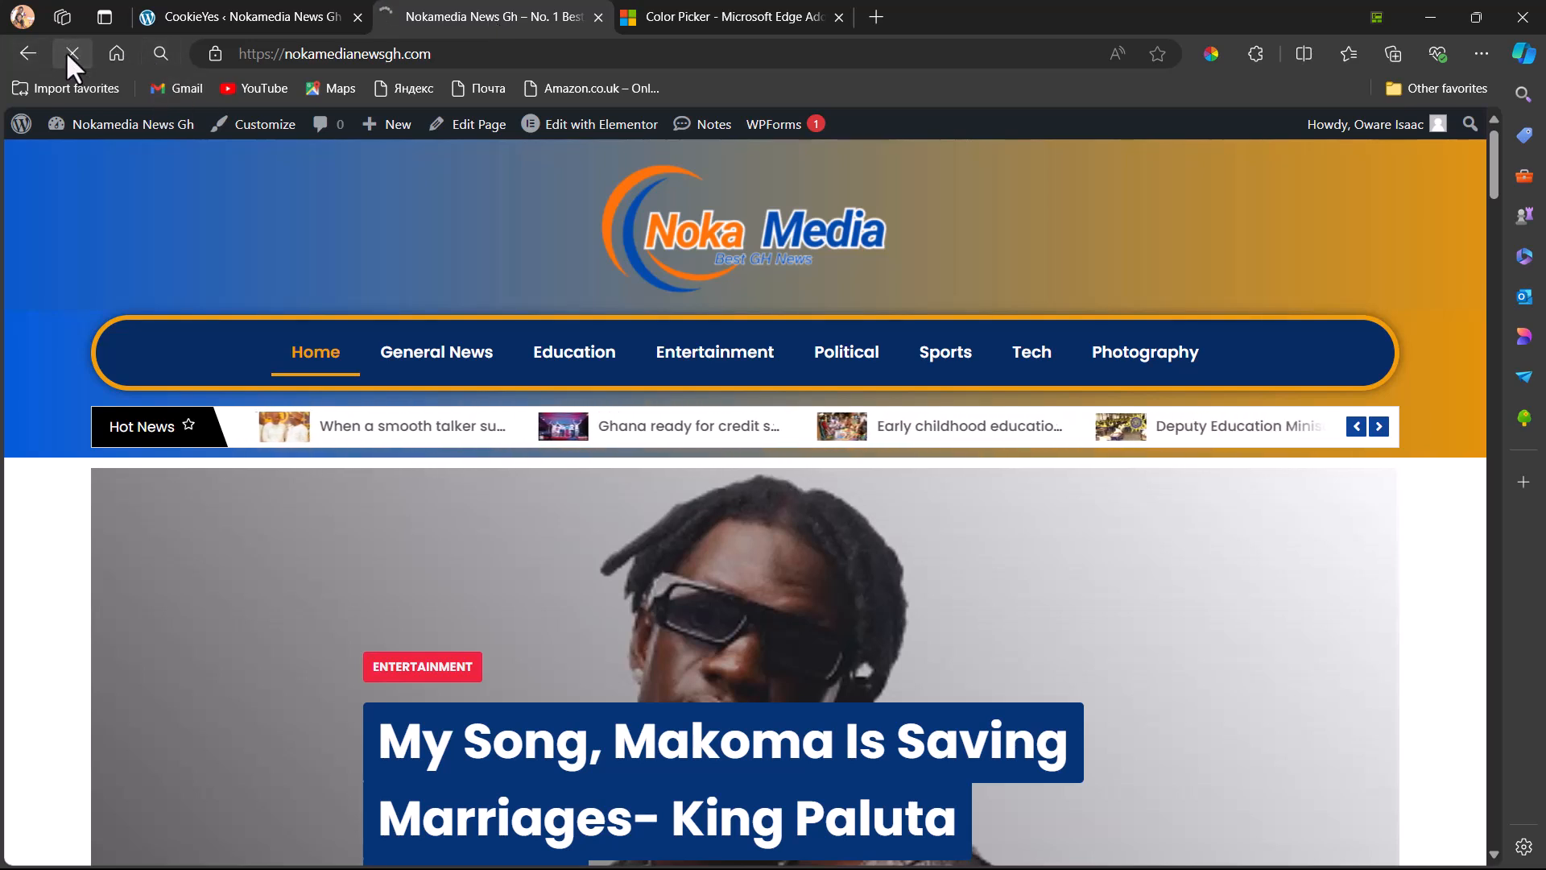